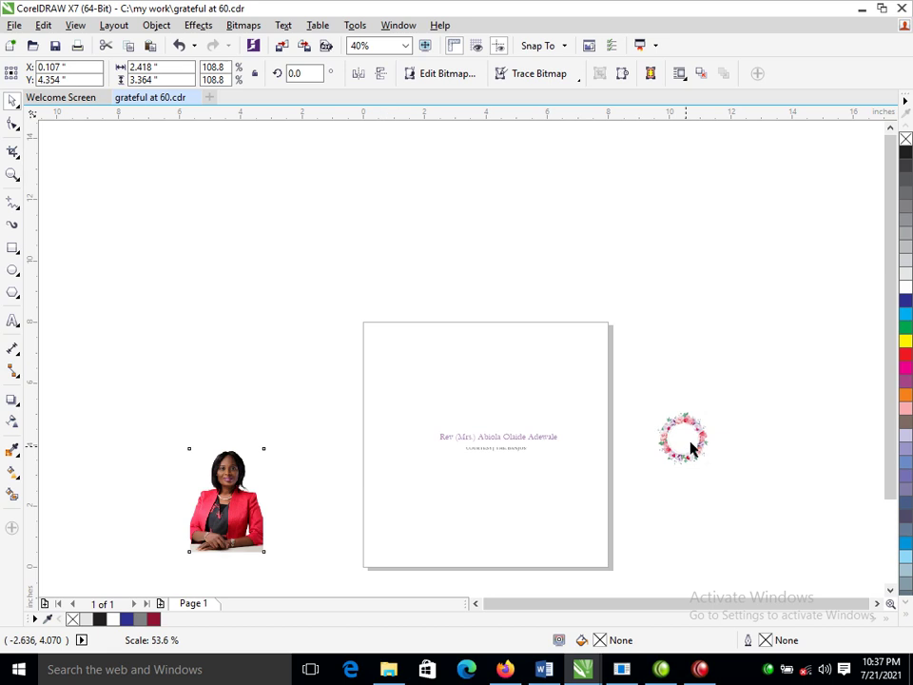
- Move the floral wreath onto the page beside the portrait and enlarge it to about 4.29 × 4.47 in
{"action": "left_click_drag", "start_coordinate": [693, 444], "coordinate": [465, 498]}
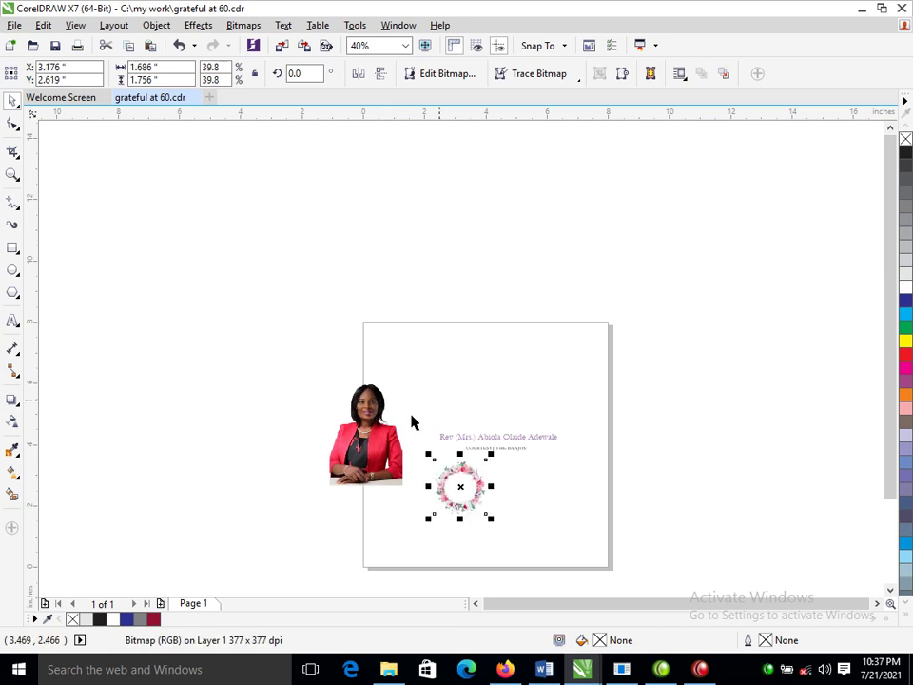
{"action": "left_click_drag", "start_coordinate": [281, 322], "coordinate": [605, 542]}
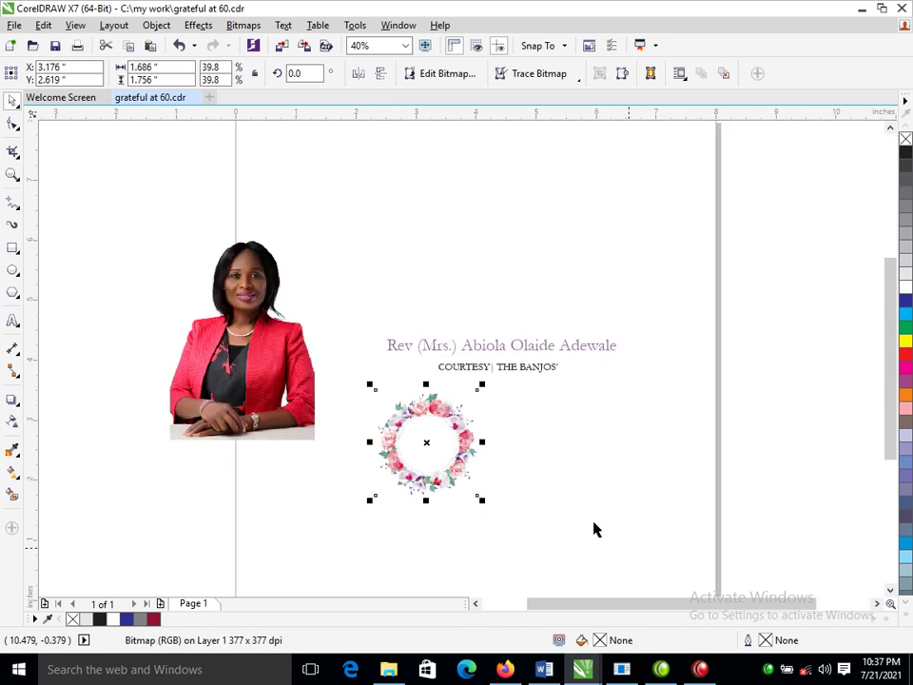
{"action": "left_click_drag", "start_coordinate": [483, 380], "coordinate": [637, 221]}
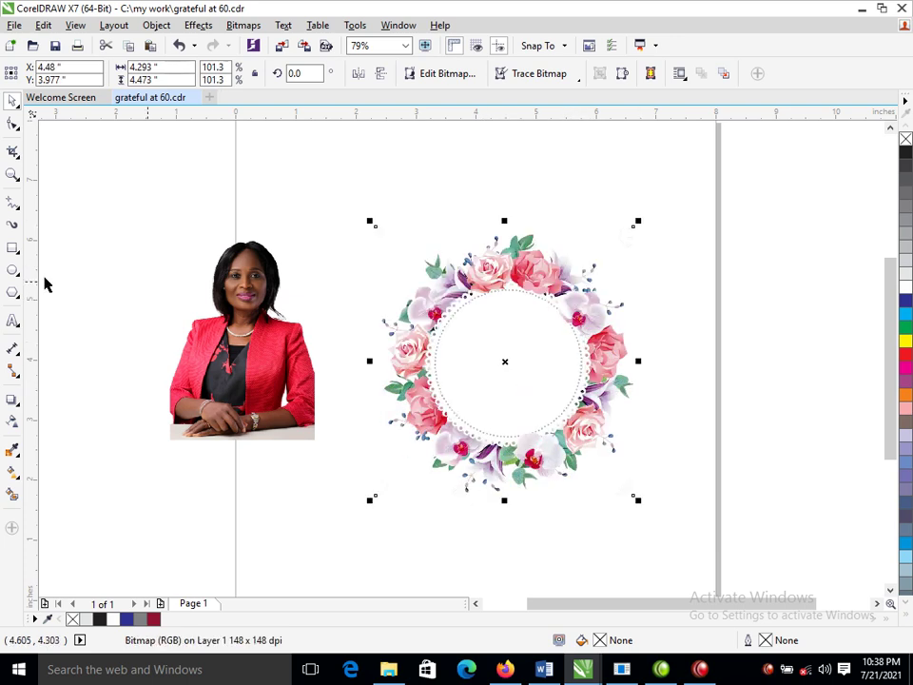
- Draw a circle about 2.29 in across inside the wreath and centre it in the opening
{"action": "left_click", "coordinate": [12, 271]}
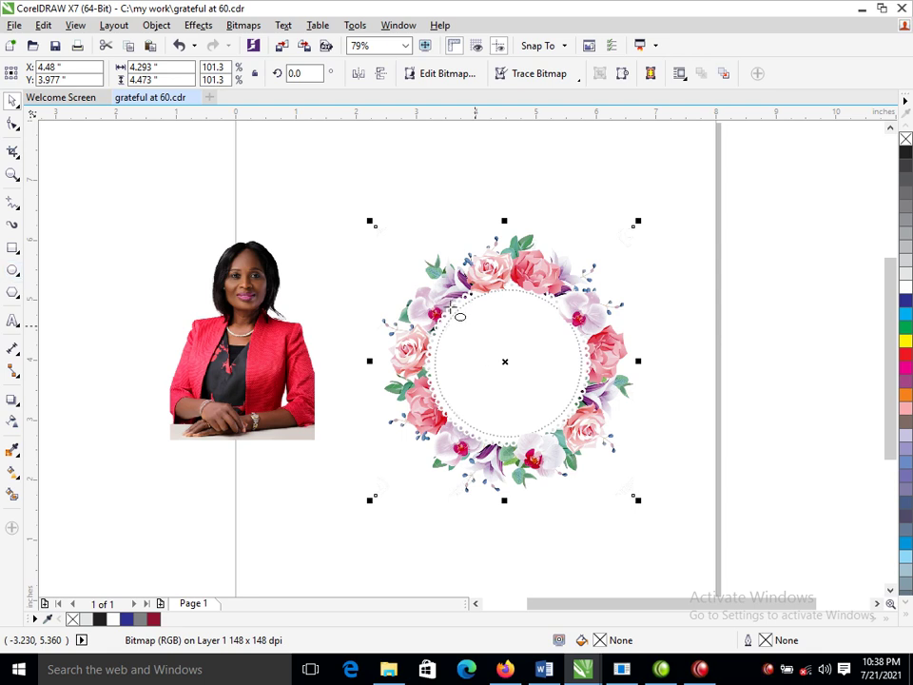
{"action": "mouse_move", "coordinate": [447, 302]}
{"action": "left_mouse_down"}
{"action": "mouse_move", "coordinate": [548, 363]}
{"action": "mouse_move", "coordinate": [561, 394]}
{"action": "mouse_move", "coordinate": [562, 362]}
{"action": "mouse_move", "coordinate": [557, 380]}
{"action": "mouse_move", "coordinate": [576, 370]}
{"action": "left_mouse_up"}
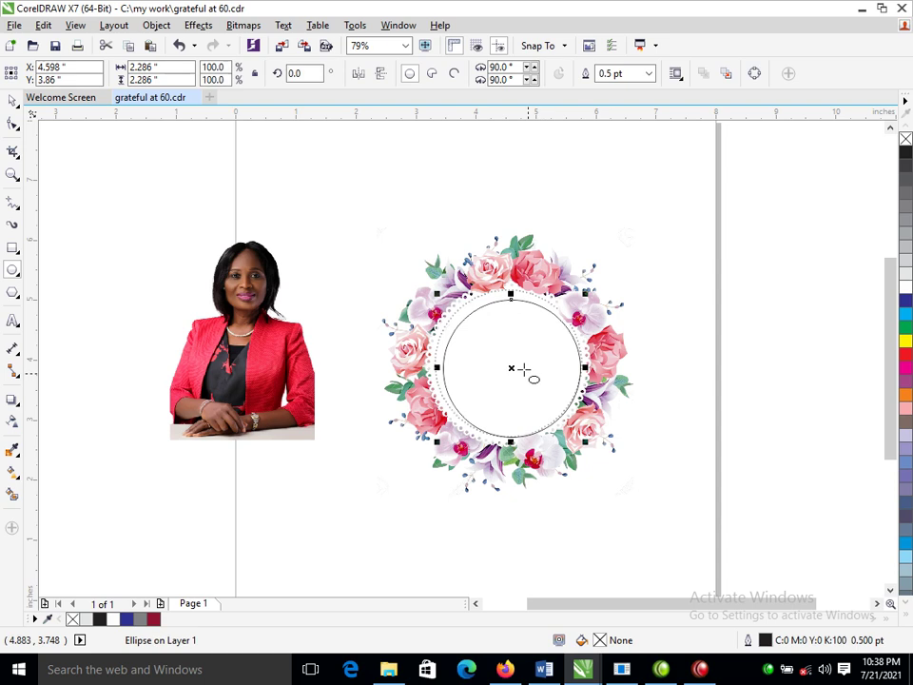
{"action": "left_click", "coordinate": [11, 99]}
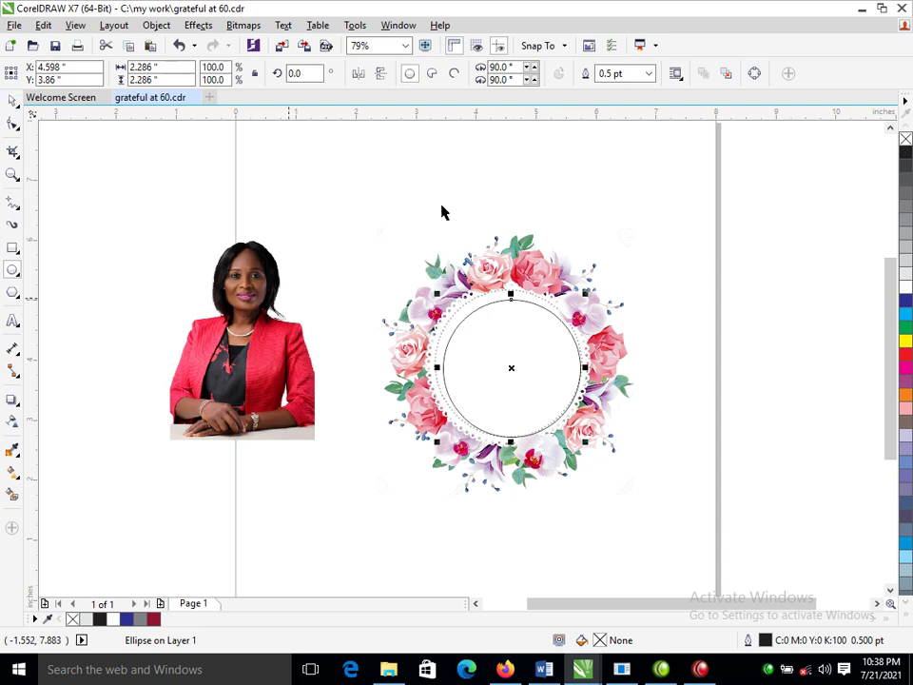
{"action": "left_click_drag", "start_coordinate": [511, 369], "coordinate": [507, 363]}
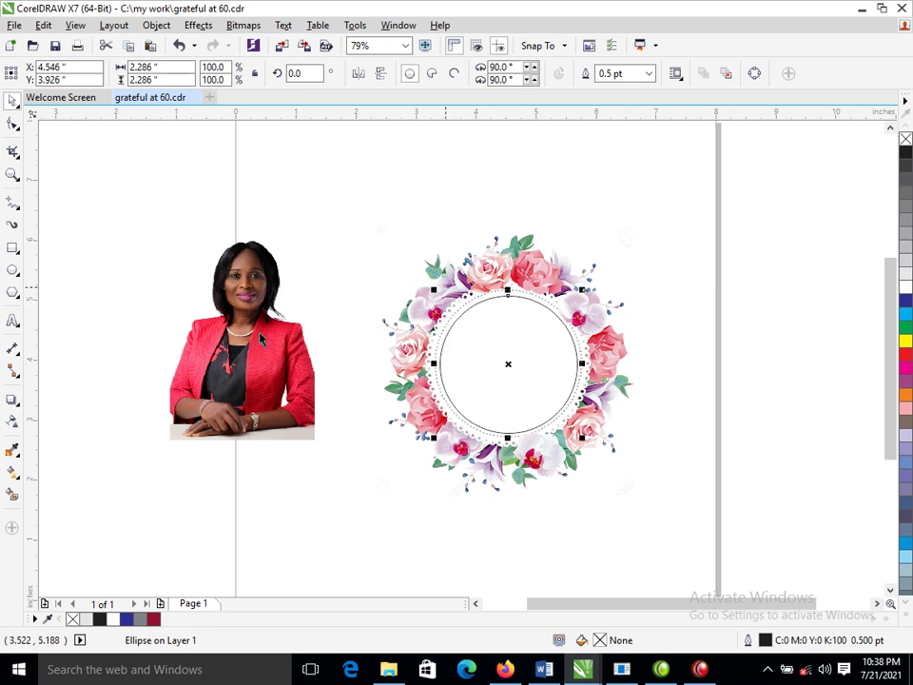
- PowerClip the portrait inside the circle in the wreath
{"action": "left_click", "coordinate": [221, 338]}
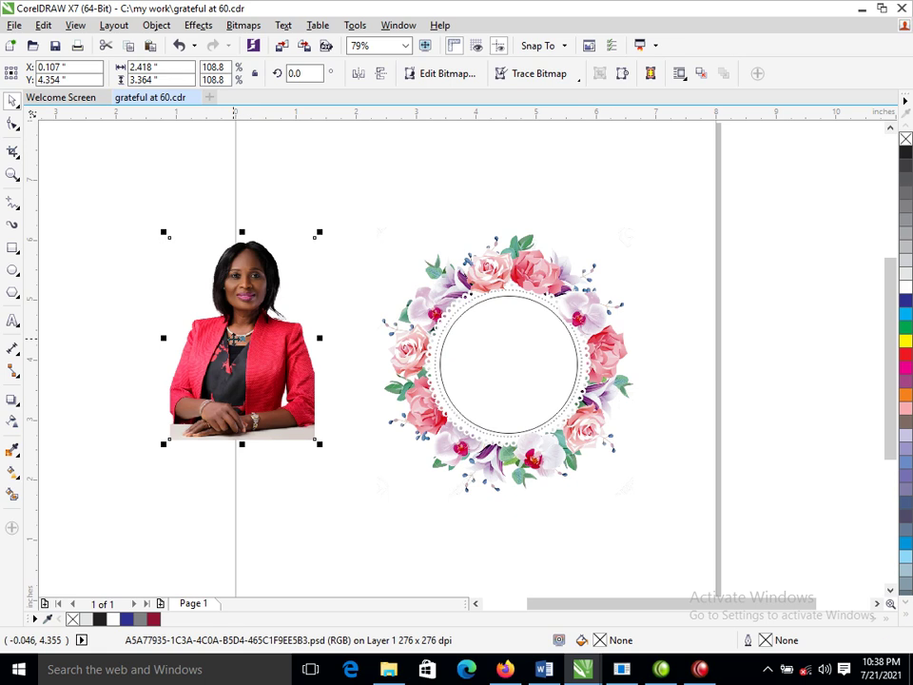
{"action": "left_click", "coordinate": [157, 24]}
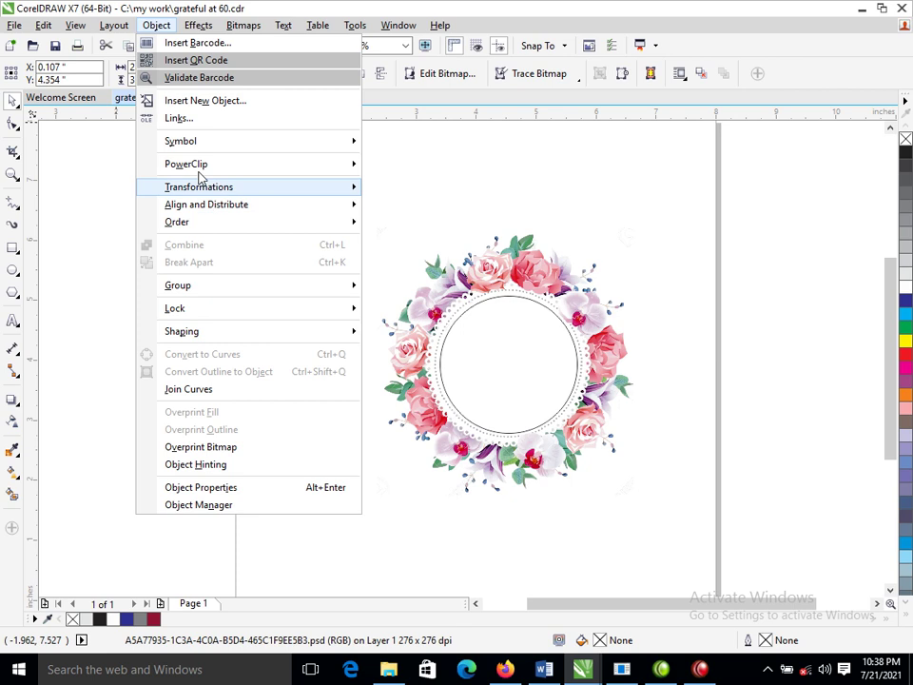
{"action": "mouse_move", "coordinate": [200, 168]}
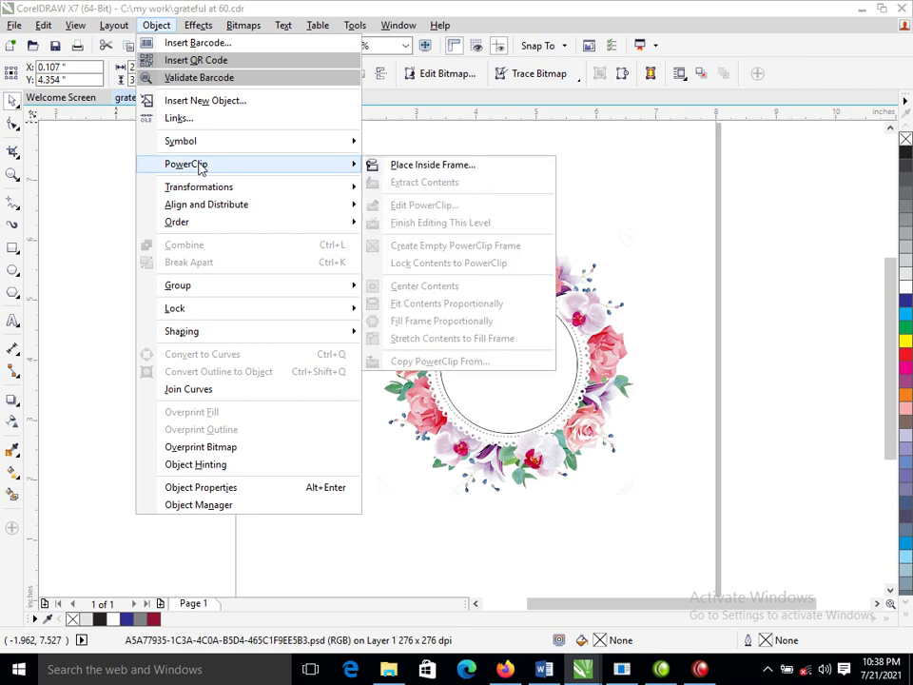
{"action": "left_click", "coordinate": [427, 165]}
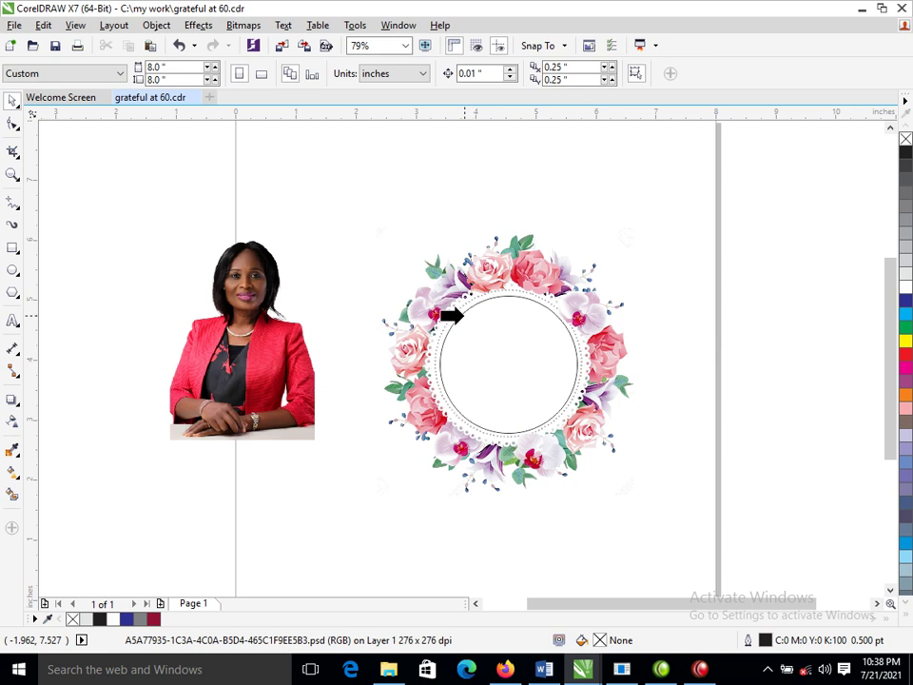
{"action": "left_click", "coordinate": [463, 313]}
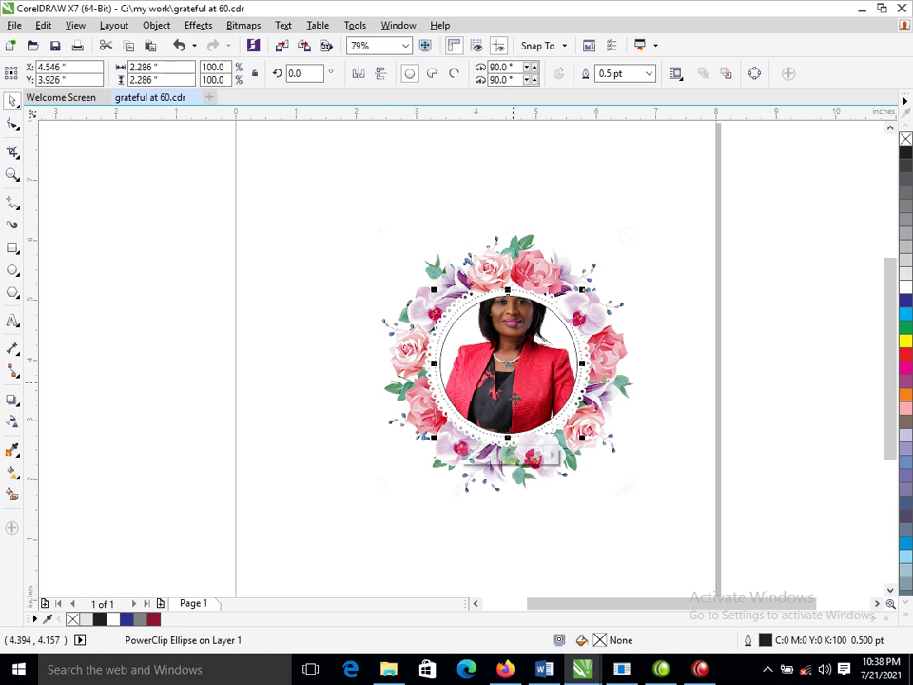
- Shift the clipped portrait up inside the circle and enlarge it to about 2.45 × 3.41 in
{"action": "left_click", "coordinate": [513, 389]}
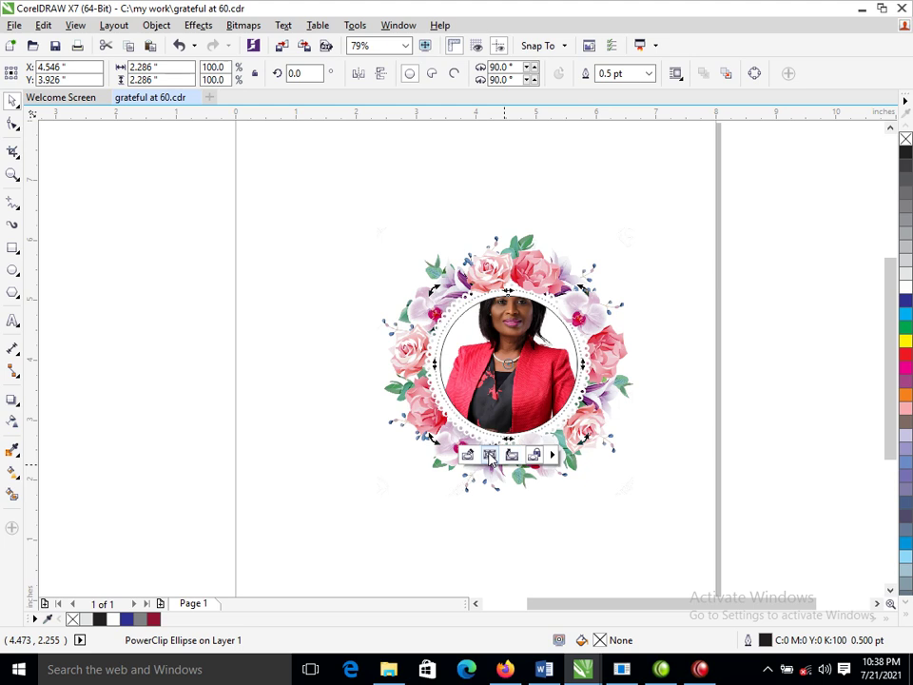
{"action": "left_click", "coordinate": [490, 457]}
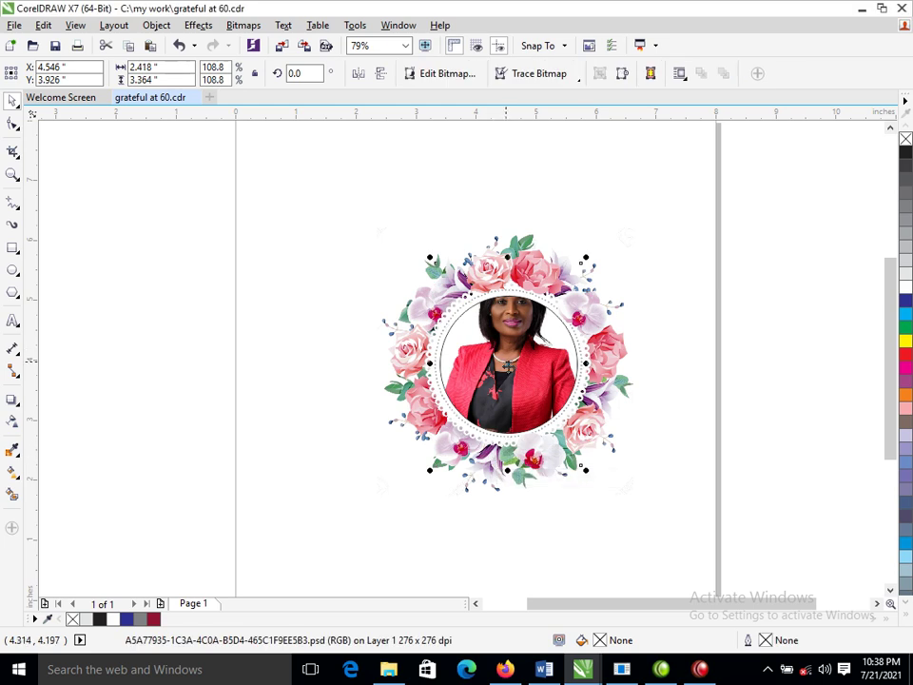
{"action": "left_click_drag", "start_coordinate": [509, 365], "coordinate": [511, 335]}
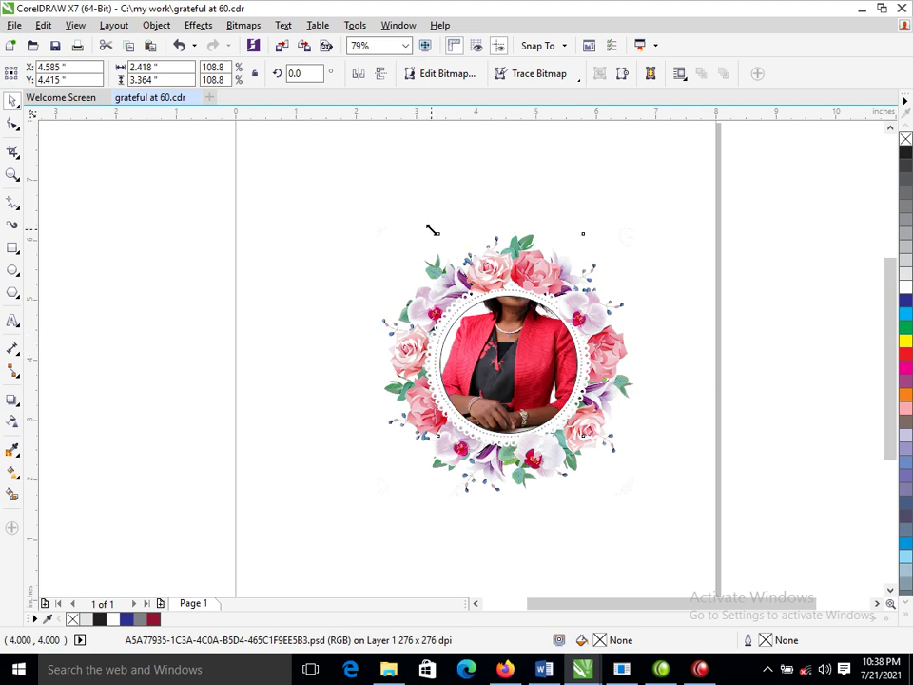
{"action": "left_click_drag", "start_coordinate": [430, 229], "coordinate": [428, 231]}
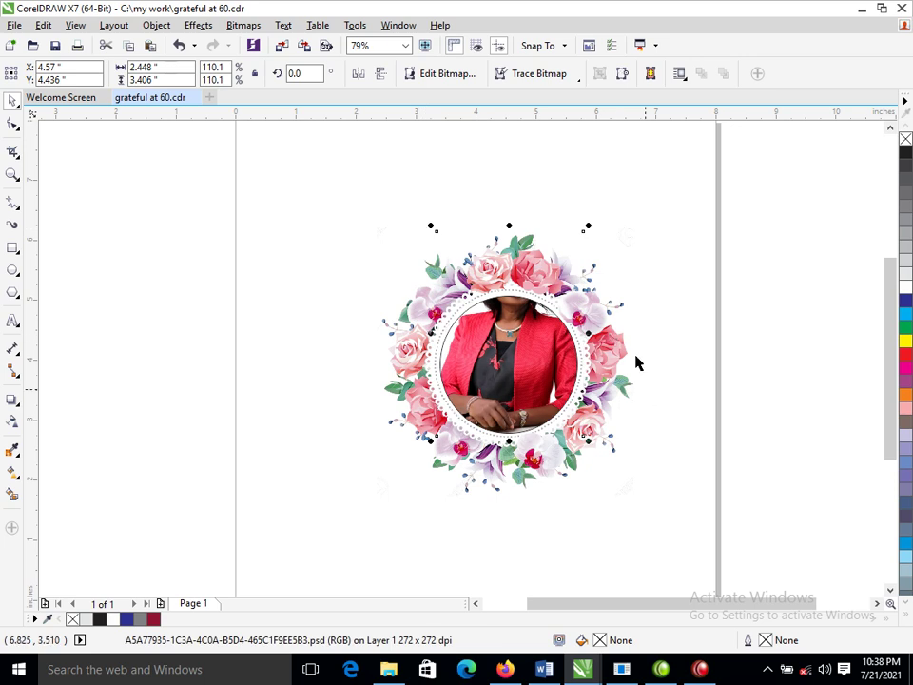
{"action": "left_click", "coordinate": [377, 224]}
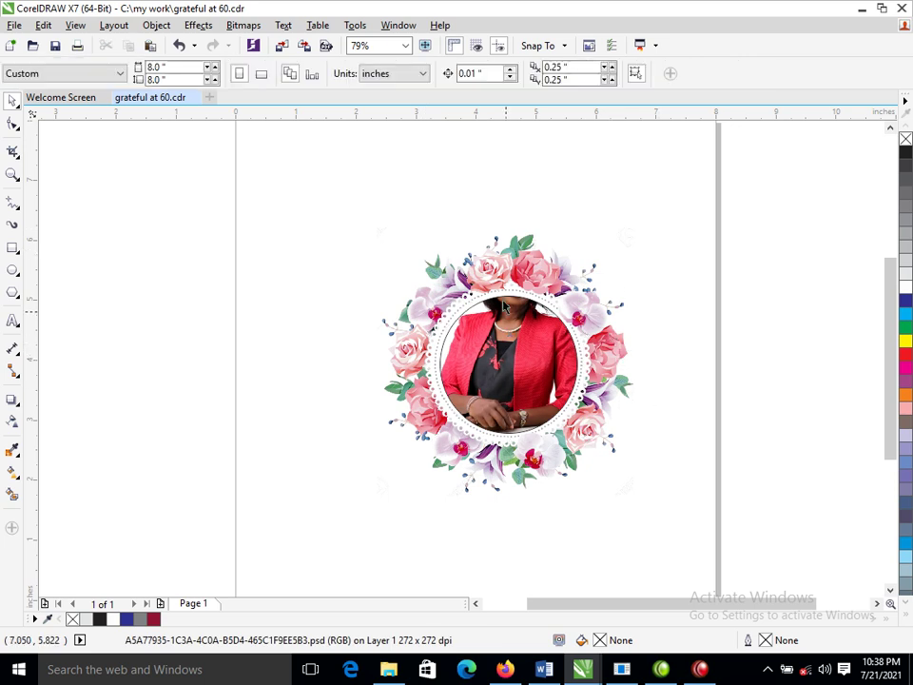
- Duplicate the clipped portrait circle and align the copy exactly over the original
{"action": "left_click", "coordinate": [538, 330]}
{"action": "left_click_drag", "start_coordinate": [538, 329], "coordinate": [638, 349]}
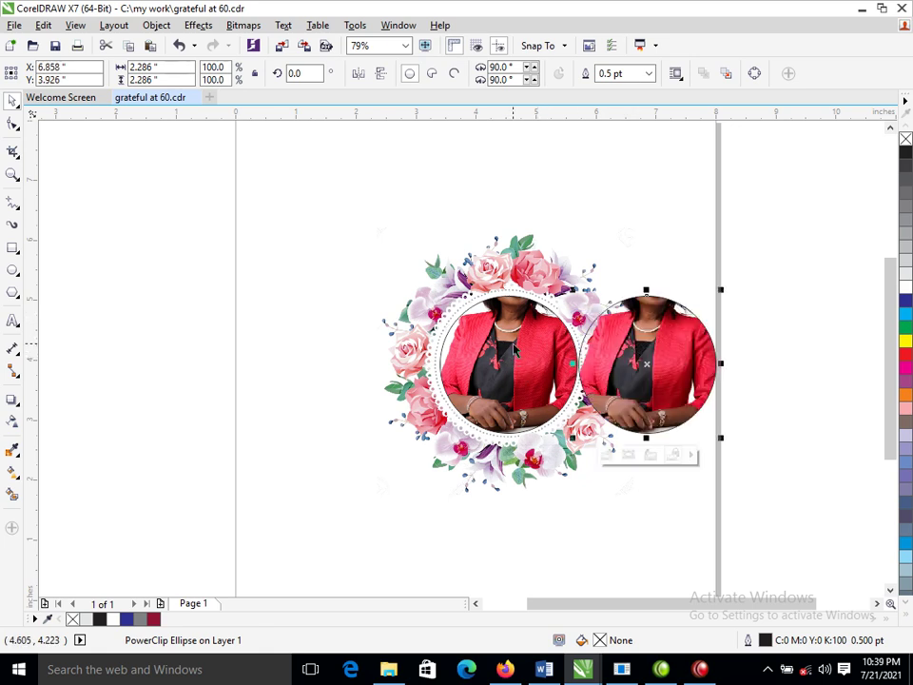
{"action": "left_click", "coordinate": [513, 348], "text": "shift"}
{"action": "key", "text": "c"}
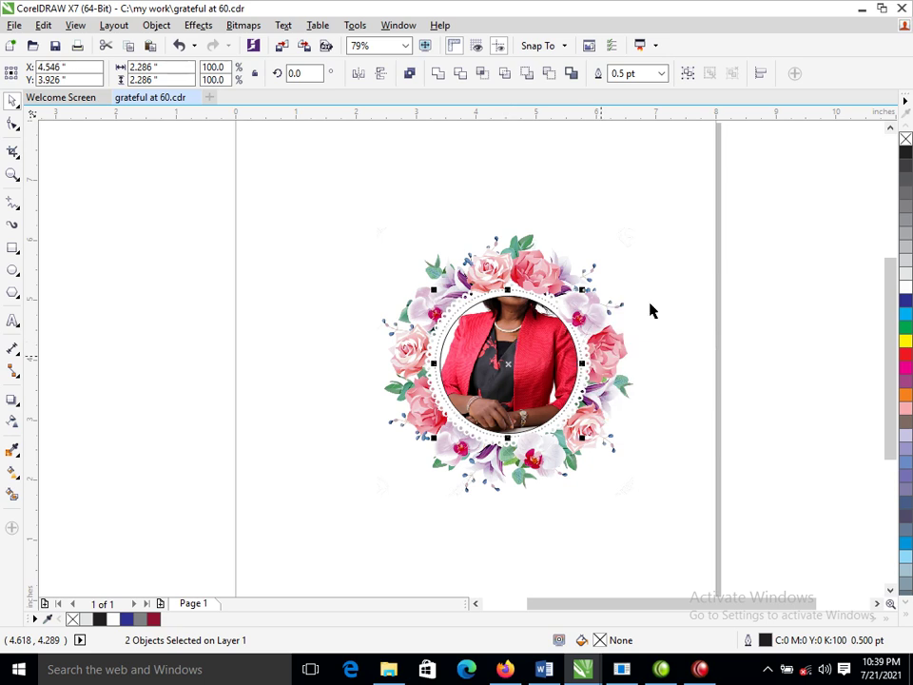
- Extract the portrait from the upper PowerClip circle
{"action": "left_click", "coordinate": [499, 302]}
{"action": "right_click", "coordinate": [515, 332]}
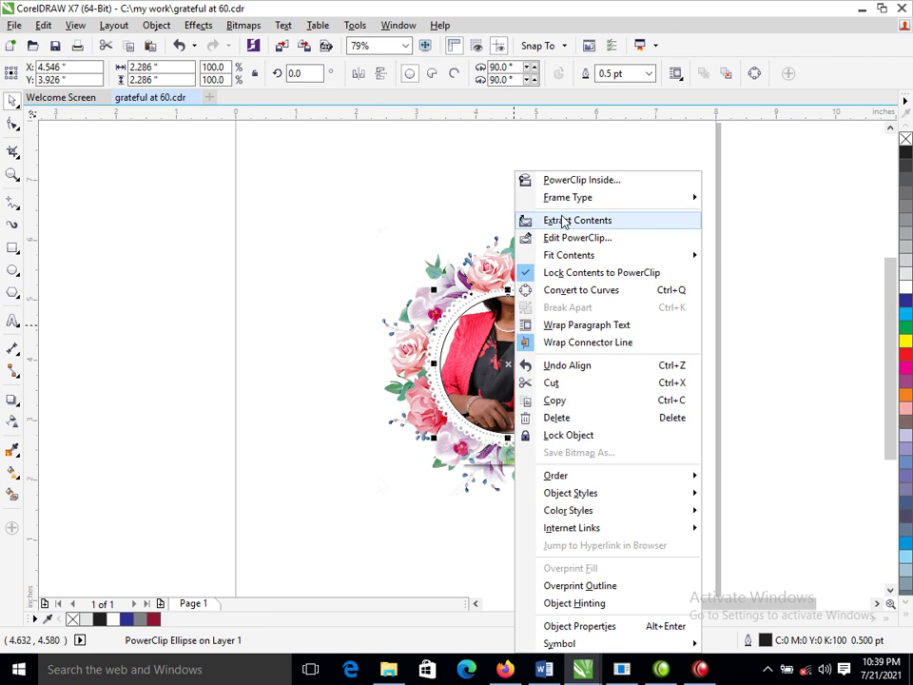
{"action": "left_click", "coordinate": [563, 224]}
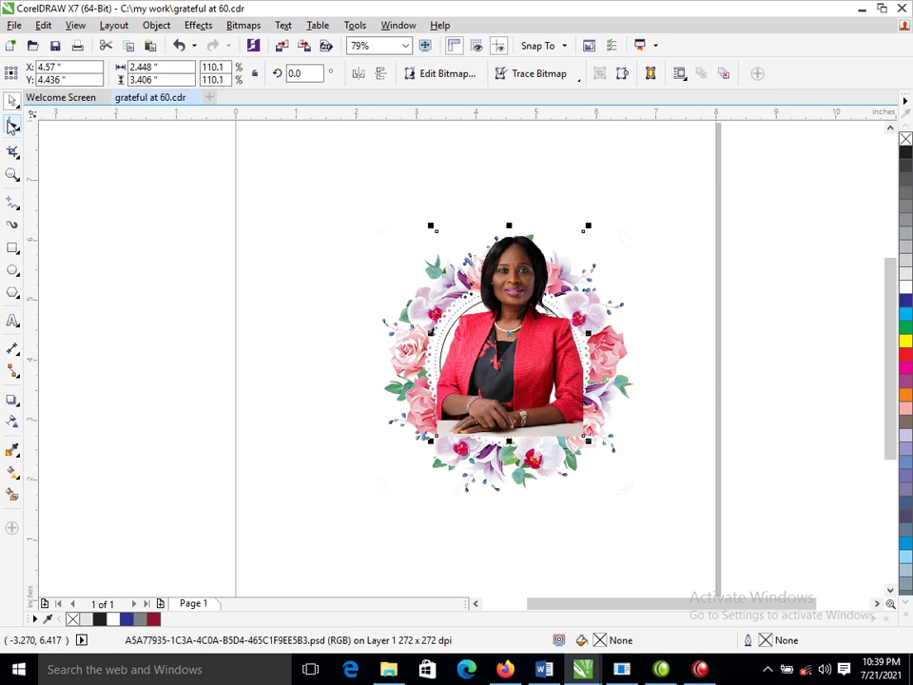
- Crop the extracted portrait from its lower edge up to the neck with the Shape tool, leaving it about 1.21 in high
{"action": "left_click", "coordinate": [11, 126]}
{"action": "left_click_drag", "start_coordinate": [352, 404], "coordinate": [663, 487]}
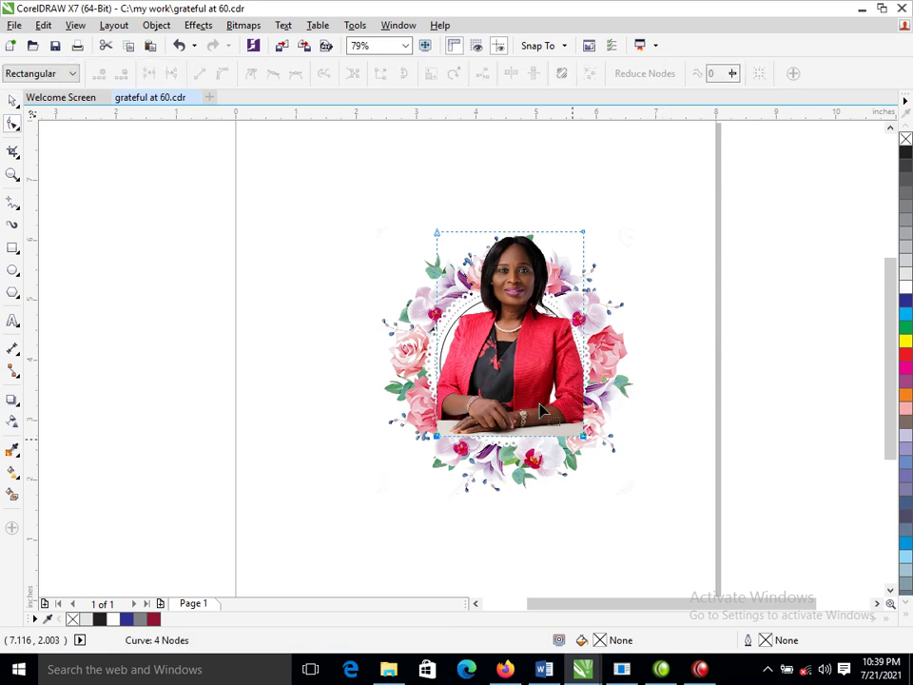
{"action": "left_click_drag", "start_coordinate": [589, 443], "coordinate": [572, 309]}
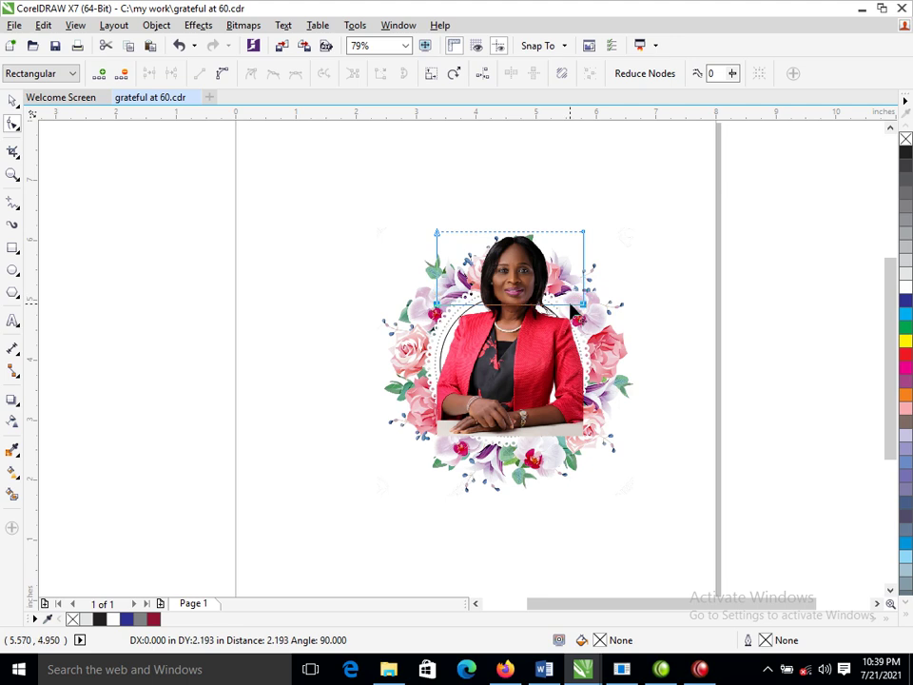
{"action": "left_click_drag", "start_coordinate": [543, 356], "coordinate": [543, 356]}
{"action": "key", "text": "space"}
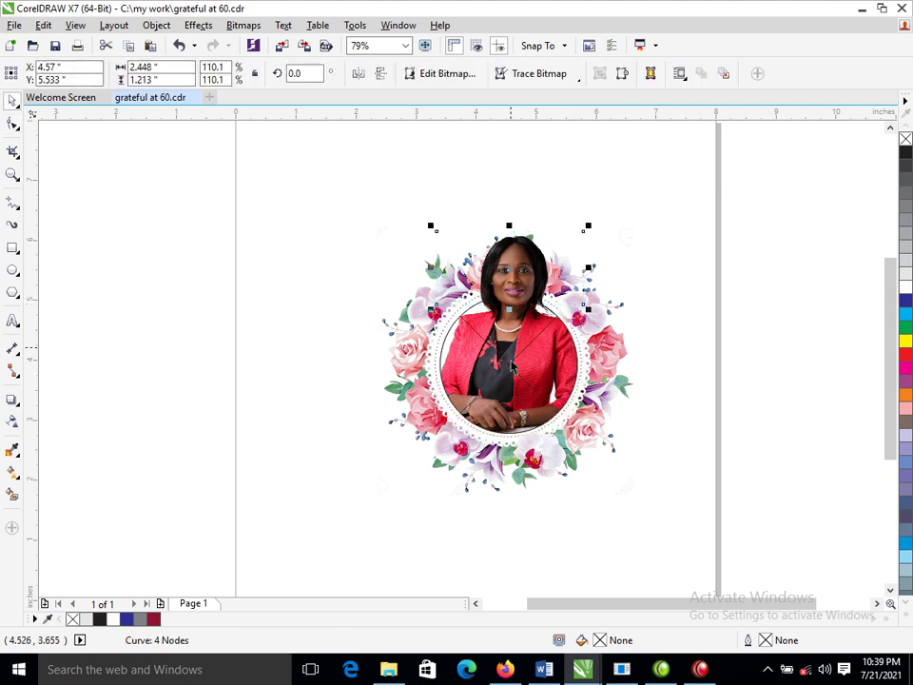
- Delete the empty circle frame over the portrait and check the objects stacked beneath it
{"action": "left_click", "coordinate": [508, 363]}
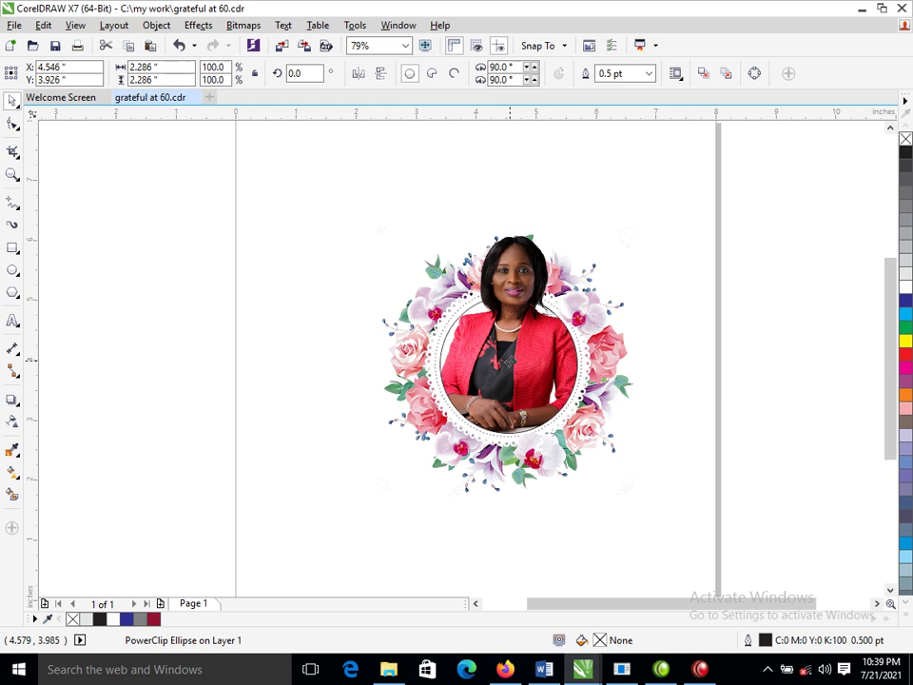
{"action": "key", "text": "Escape"}
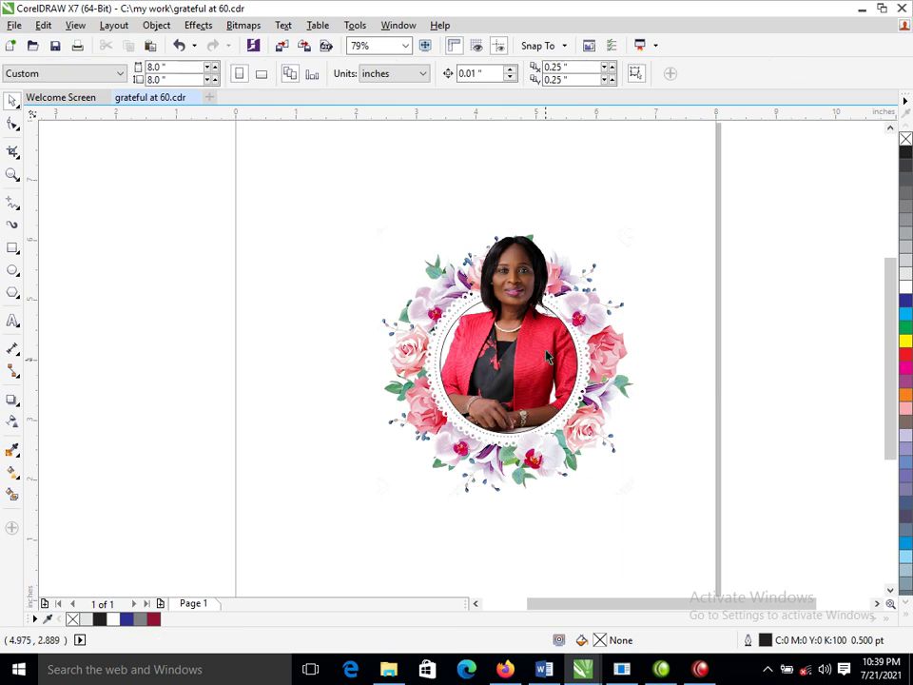
{"action": "left_click", "coordinate": [521, 384]}
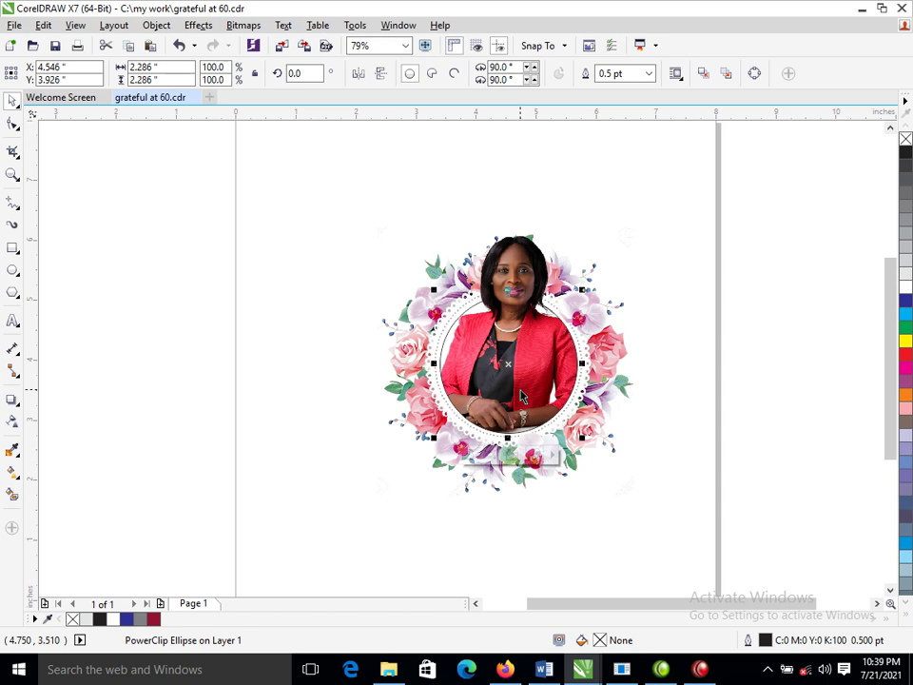
{"action": "left_click", "coordinate": [520, 389], "text": "ctrl"}
{"action": "left_click", "coordinate": [522, 391], "text": "alt"}
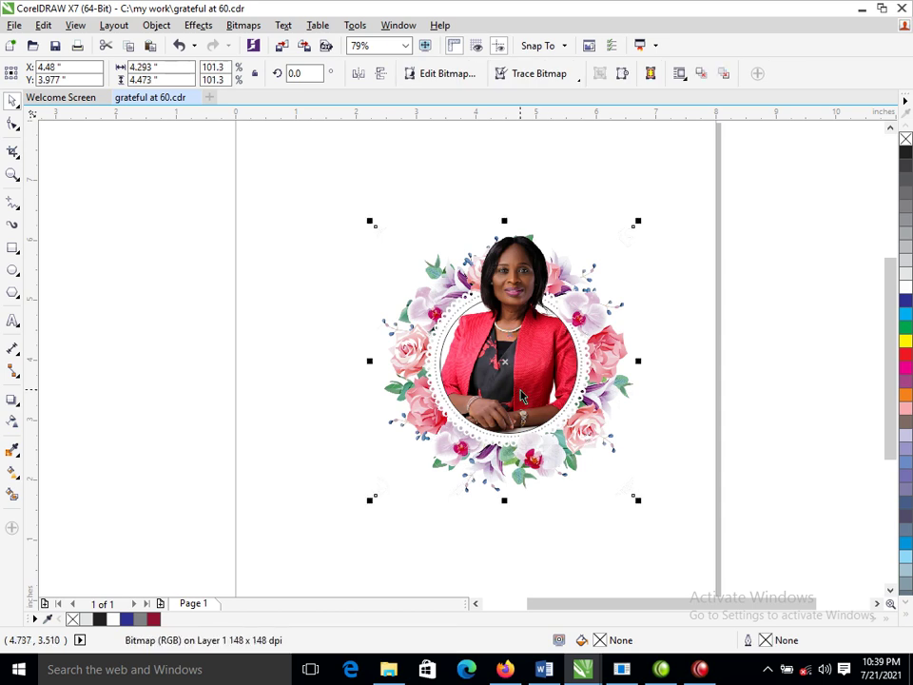
- Remove the outline from the circle holding the clipped portrait
{"action": "left_click", "coordinate": [676, 361]}
{"action": "left_click", "coordinate": [543, 392]}
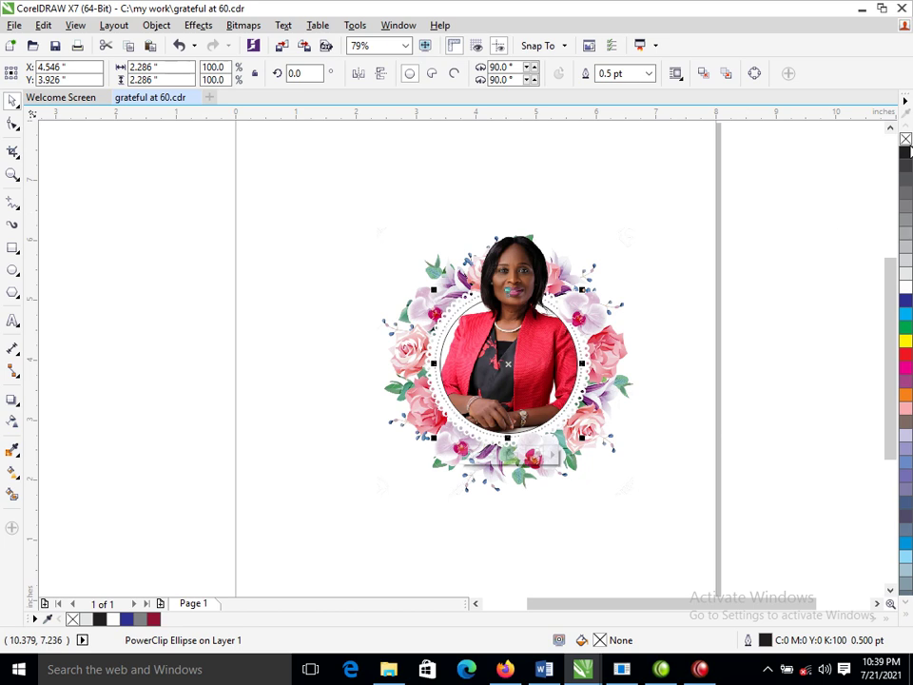
{"action": "right_click", "coordinate": [905, 139]}
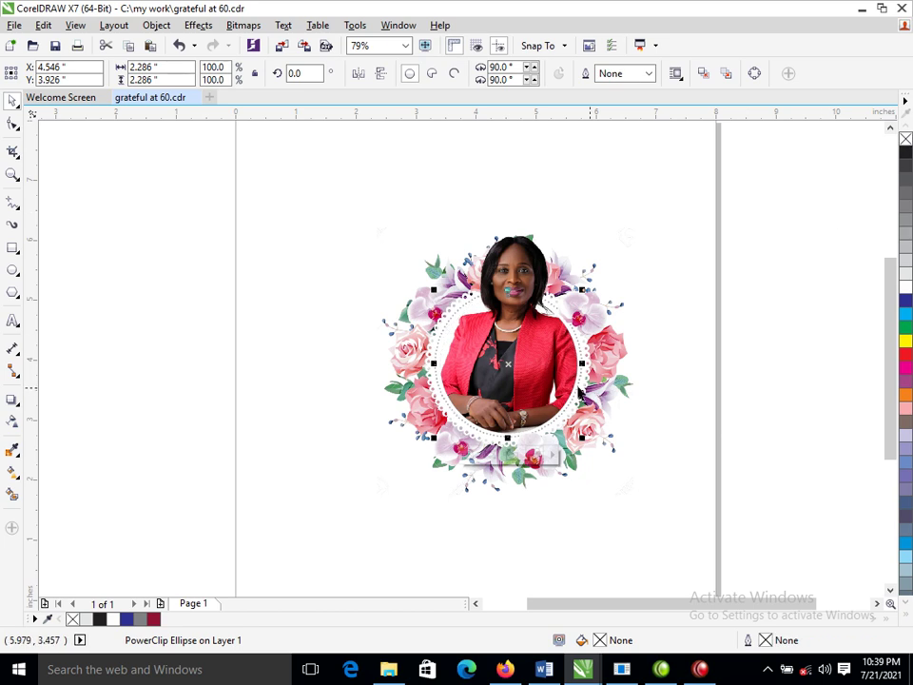
- Select the hidden name and courtesy text lines and move them below the wreath
{"action": "scroll", "coordinate": [515, 313], "scroll_direction": "down", "scroll_amount": 2}
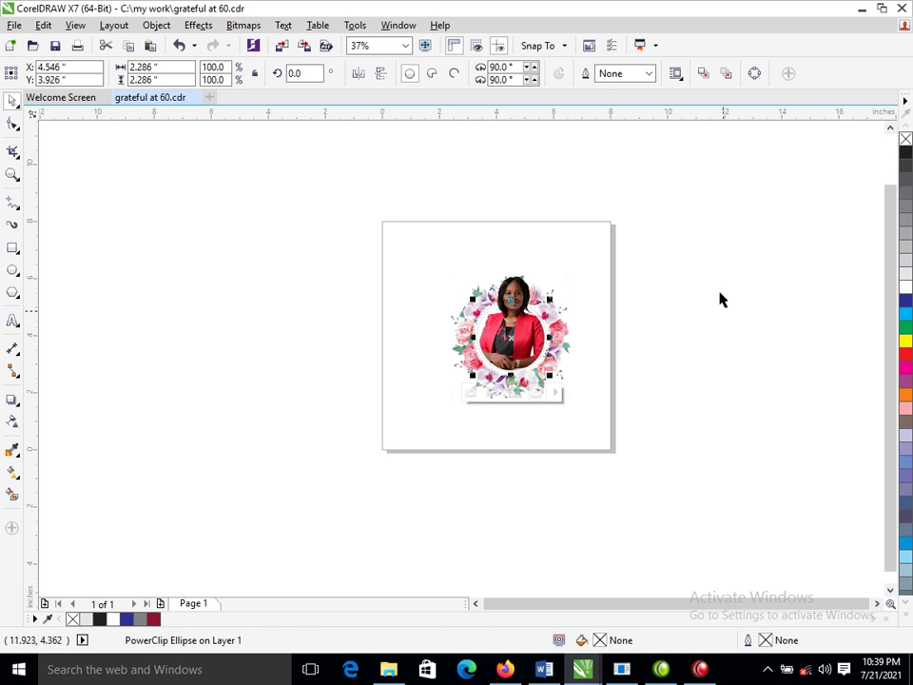
{"action": "scroll", "coordinate": [591, 297], "scroll_direction": "down", "scroll_amount": 1}
{"action": "scroll", "coordinate": [590, 269], "scroll_direction": "down", "scroll_amount": 2}
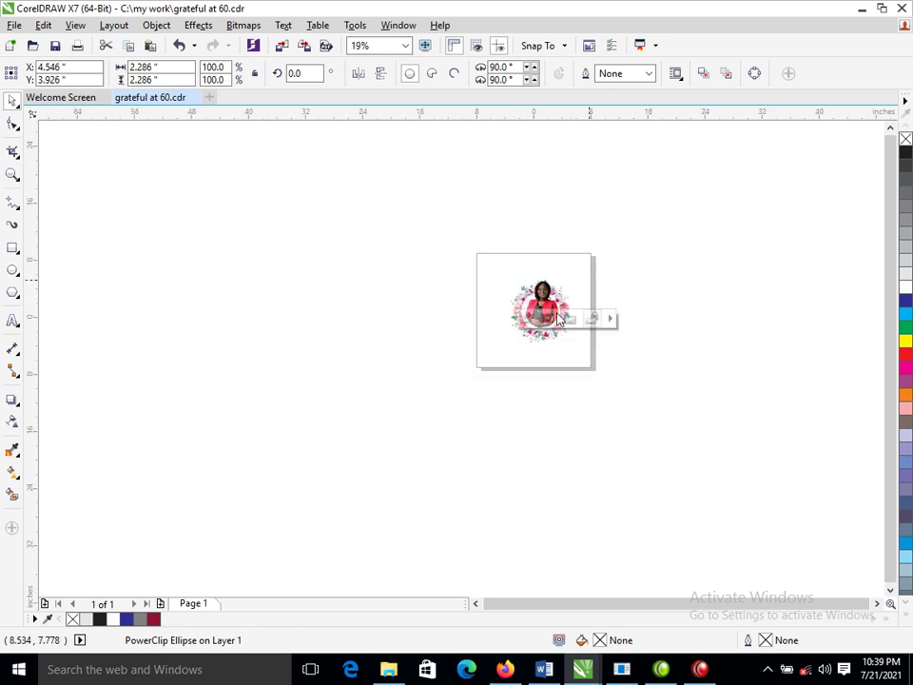
{"action": "scroll", "coordinate": [609, 257], "scroll_direction": "up", "scroll_amount": 2}
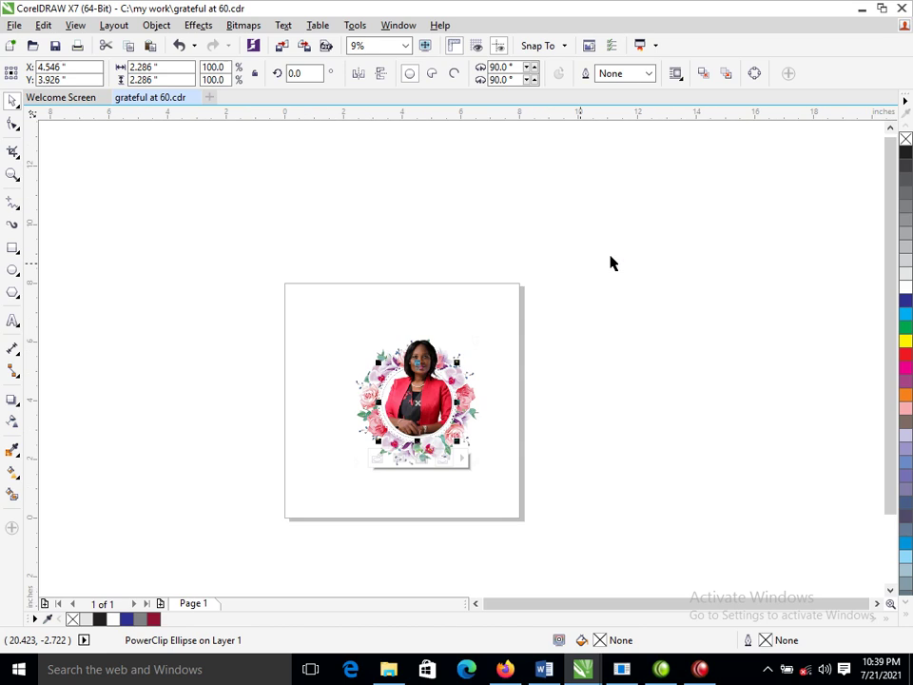
{"action": "left_click_drag", "start_coordinate": [508, 360], "coordinate": [273, 499]}
{"action": "left_click_drag", "start_coordinate": [636, 379], "coordinate": [255, 445]}
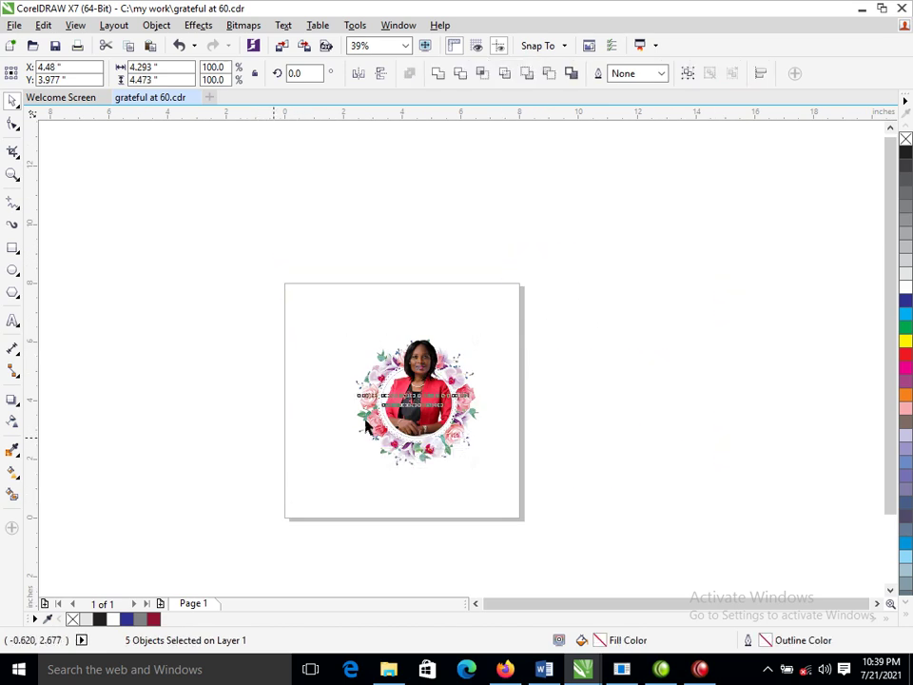
{"action": "left_click_drag", "start_coordinate": [418, 396], "coordinate": [404, 487]}
{"action": "key", "text": "z"}
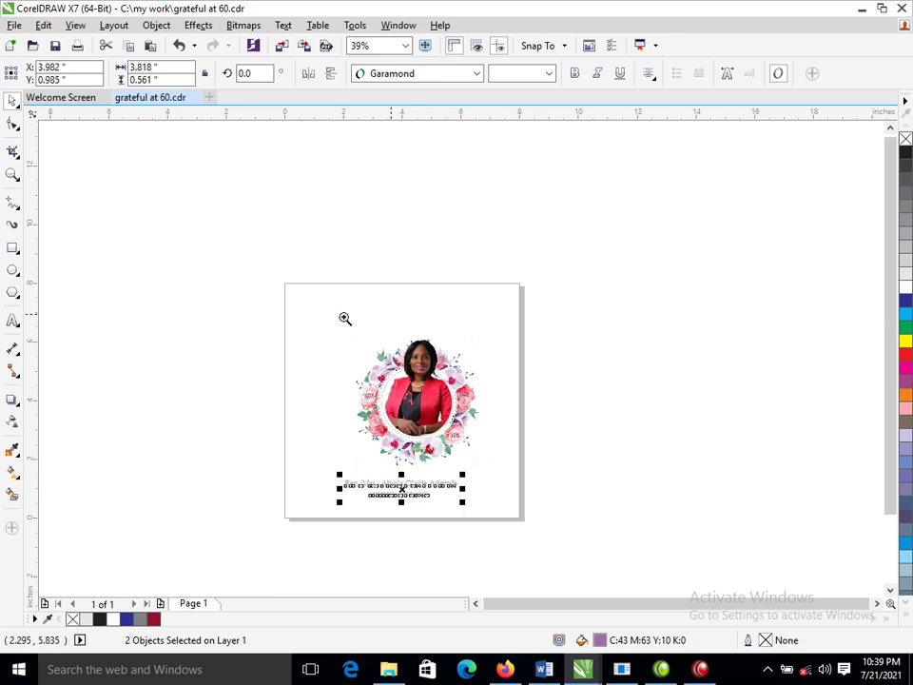
- Duplicate the purple name line into the empty space above the wreath
{"action": "left_click_drag", "start_coordinate": [279, 296], "coordinate": [555, 499]}
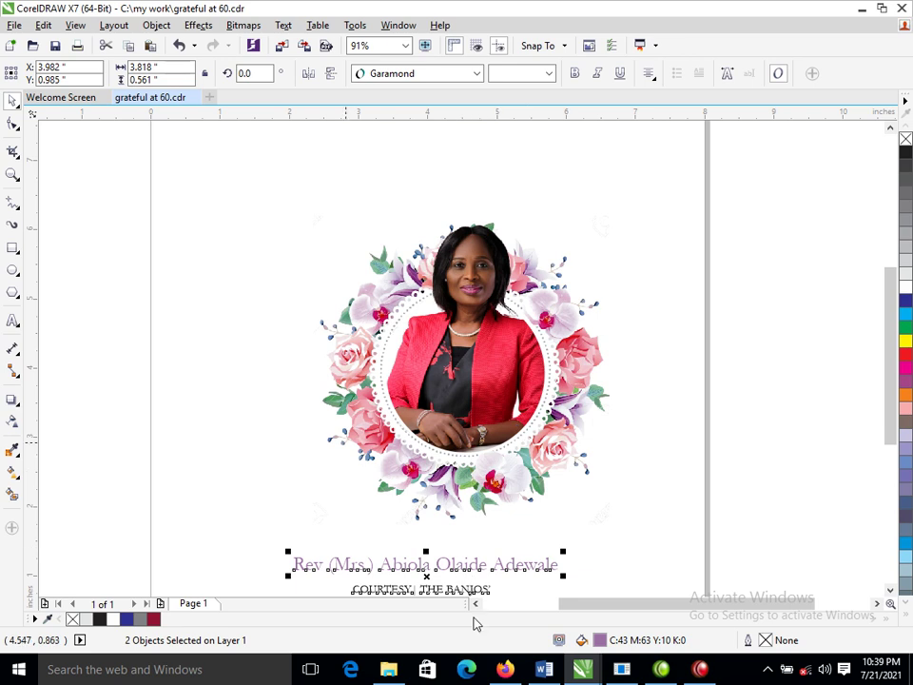
{"action": "key", "text": "Escape"}
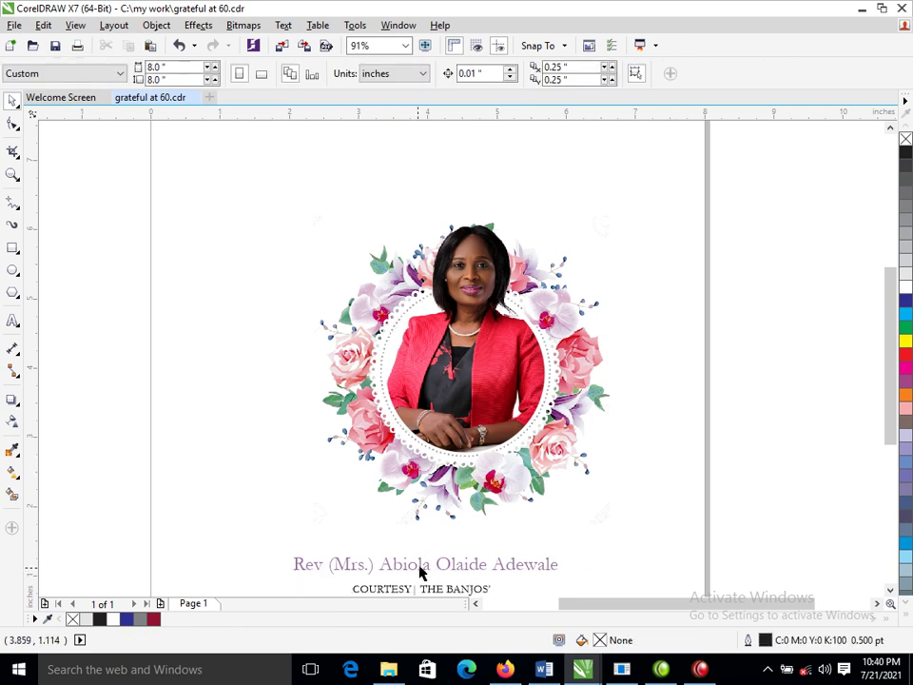
{"action": "left_click", "coordinate": [422, 566]}
{"action": "left_click_drag", "start_coordinate": [421, 565], "coordinate": [410, 173]}
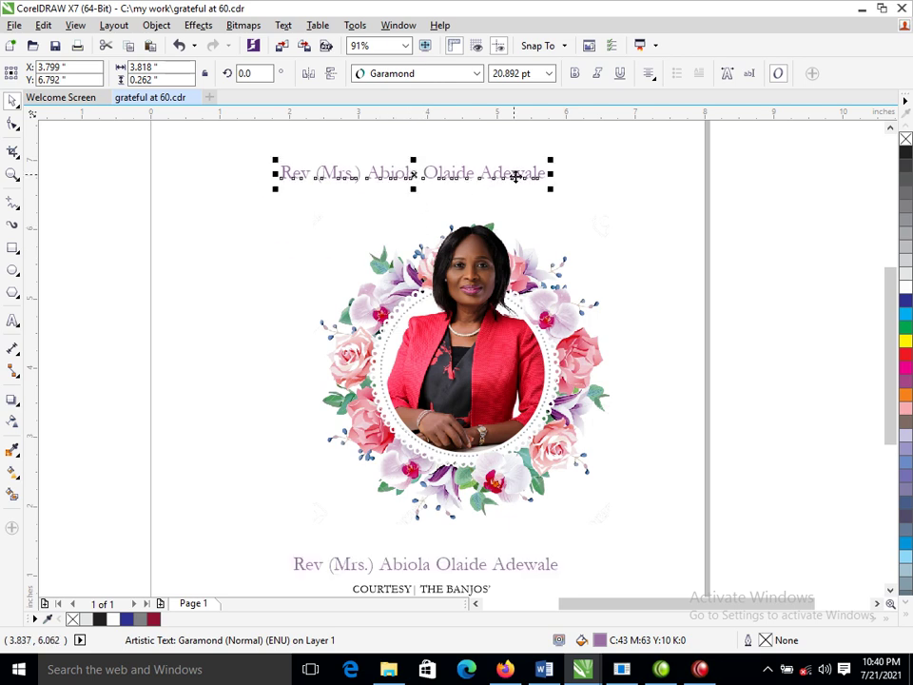
- Replace the text of the copied line above the wreath with GRATEFUL
{"action": "left_click", "coordinate": [515, 174]}
{"action": "left_click", "coordinate": [514, 174]}
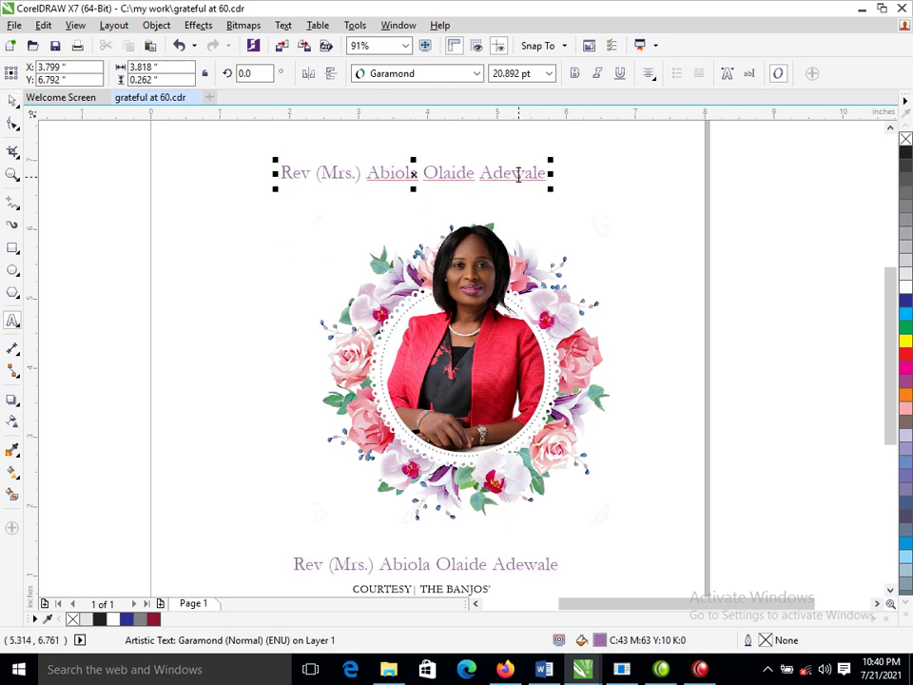
{"action": "key", "text": "ctrl+a"}
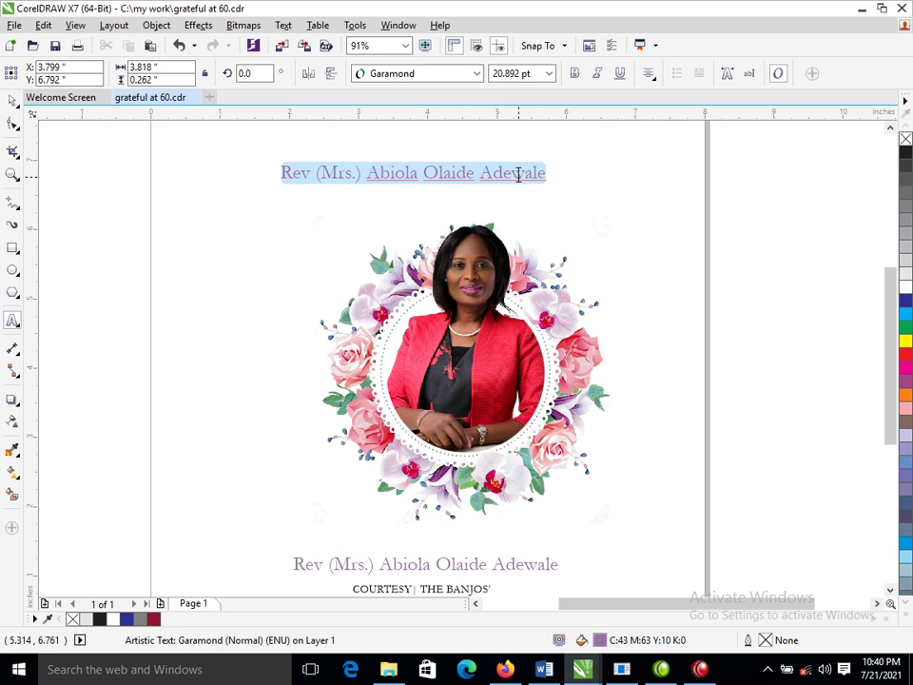
{"action": "type", "text": "GRA"}
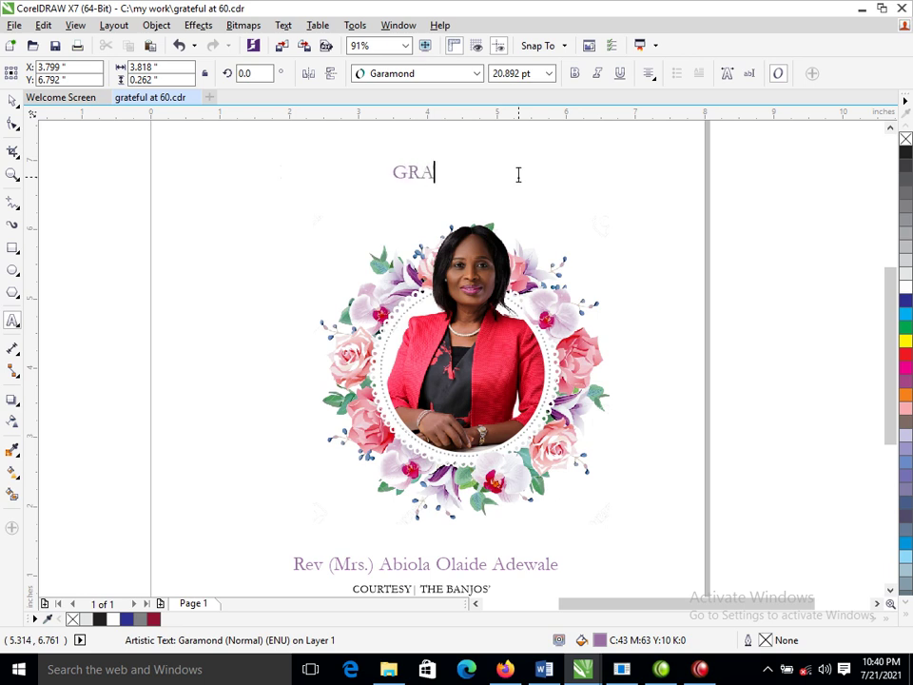
{"action": "type", "text": "TEFIL"}
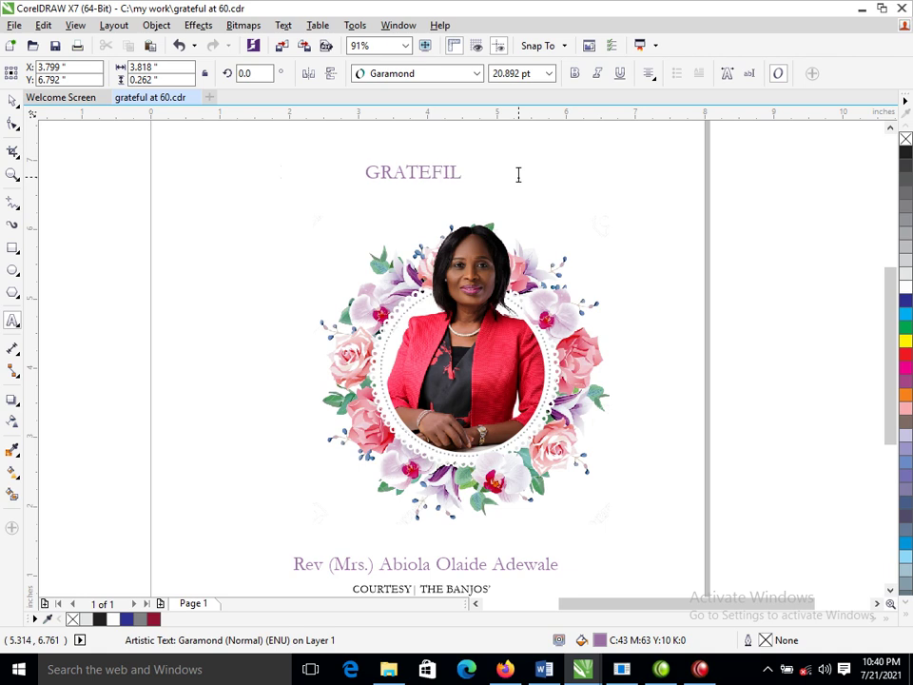
{"action": "key", "text": "BackSpace"}
{"action": "key", "text": "BackSpace"}
{"action": "type", "text": "UL"}
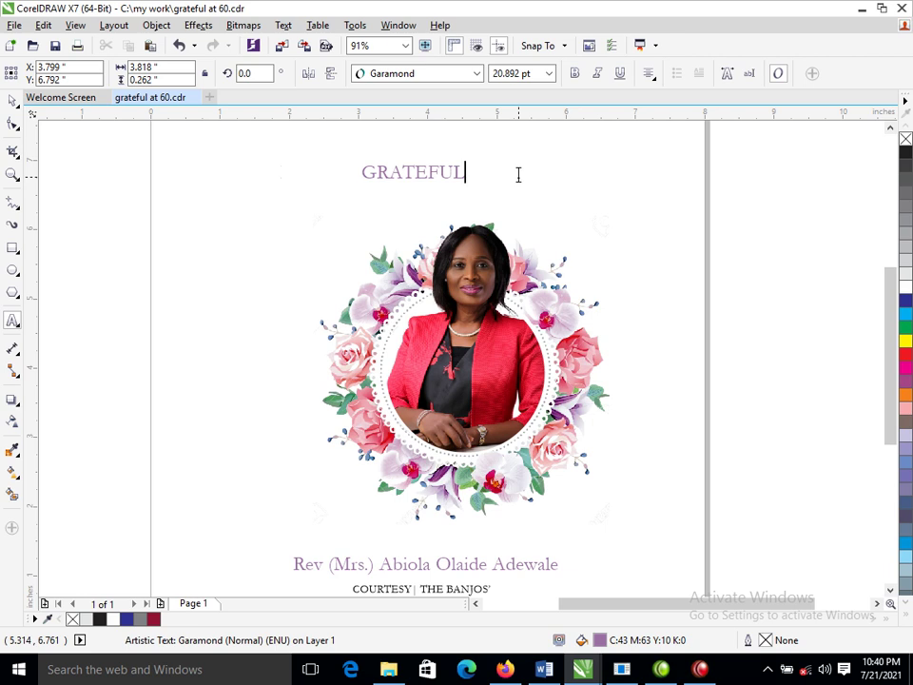
{"action": "key", "text": "Escape"}
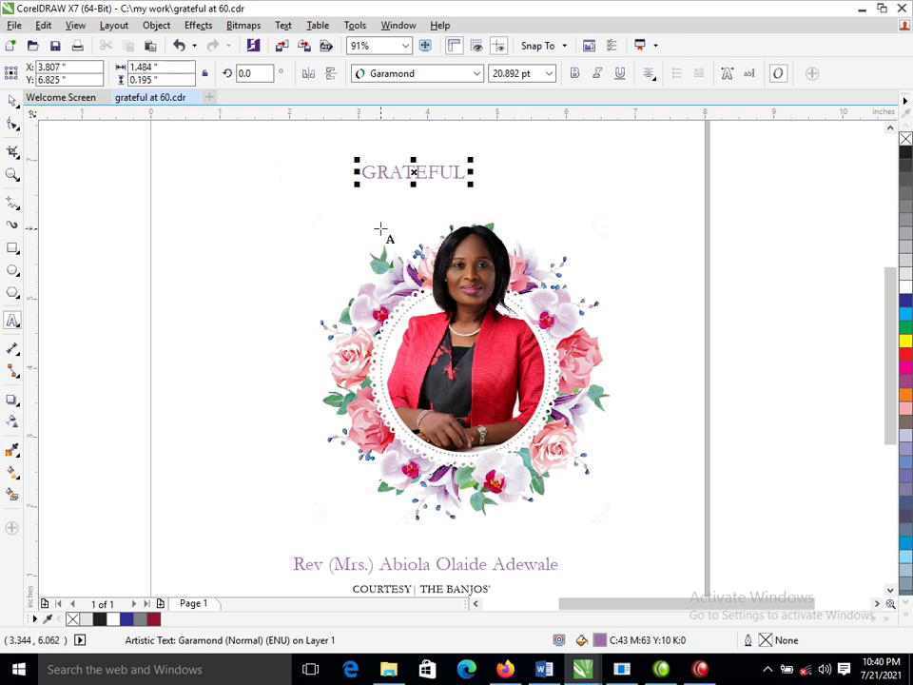
- Set the GRATEFUL heading in the Morganite font and enlarge it to about 136 pt above the wreath's upper-left side
{"action": "key", "text": "ctrl+a"}
{"action": "left_click", "coordinate": [472, 73]}
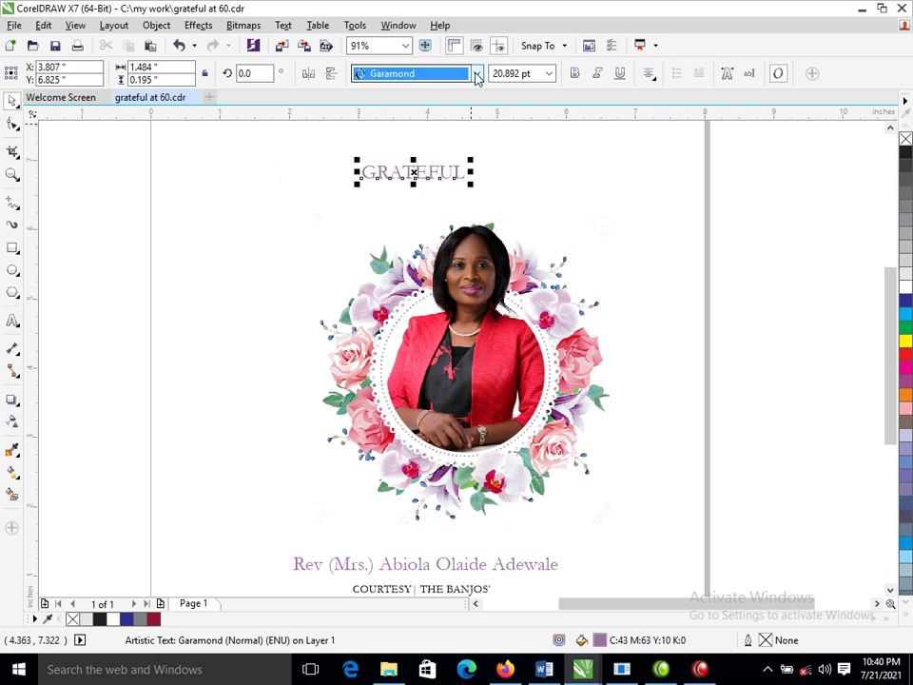
{"action": "left_click", "coordinate": [475, 75]}
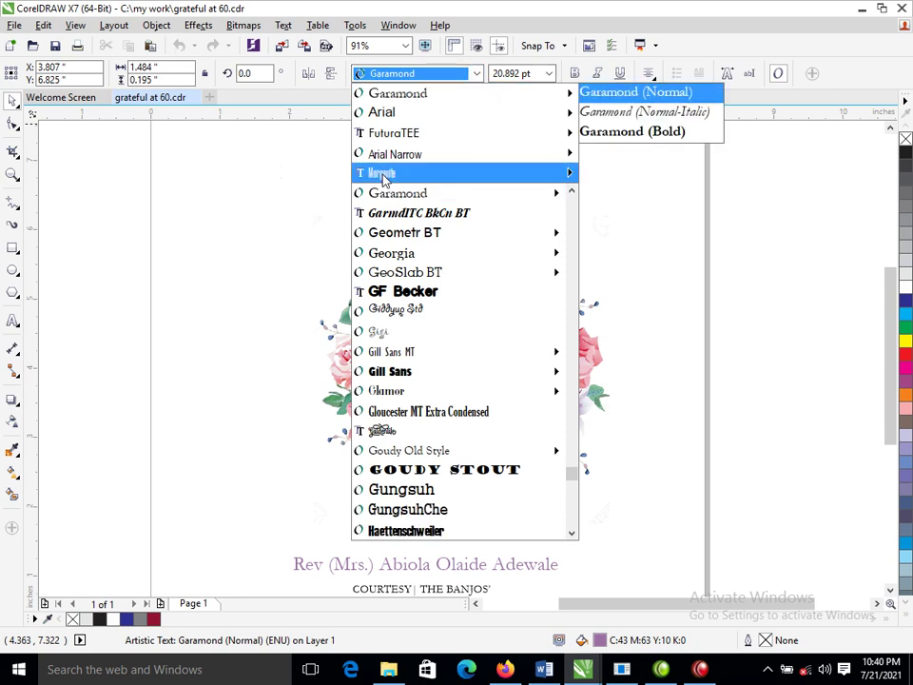
{"action": "left_click", "coordinate": [382, 174]}
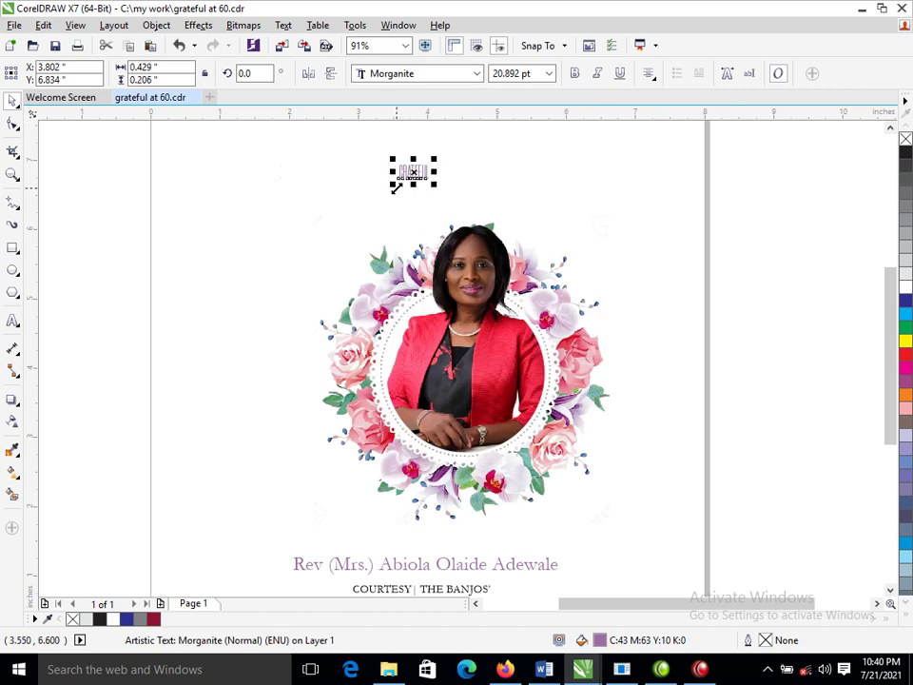
{"action": "left_click_drag", "start_coordinate": [395, 187], "coordinate": [210, 267]}
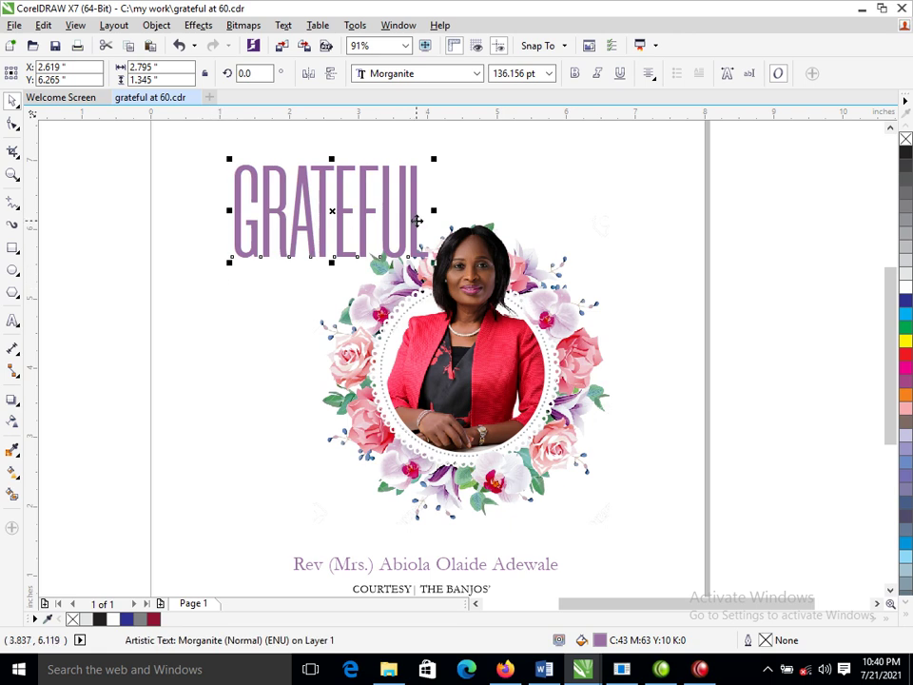
{"action": "left_click_drag", "start_coordinate": [403, 209], "coordinate": [411, 178]}
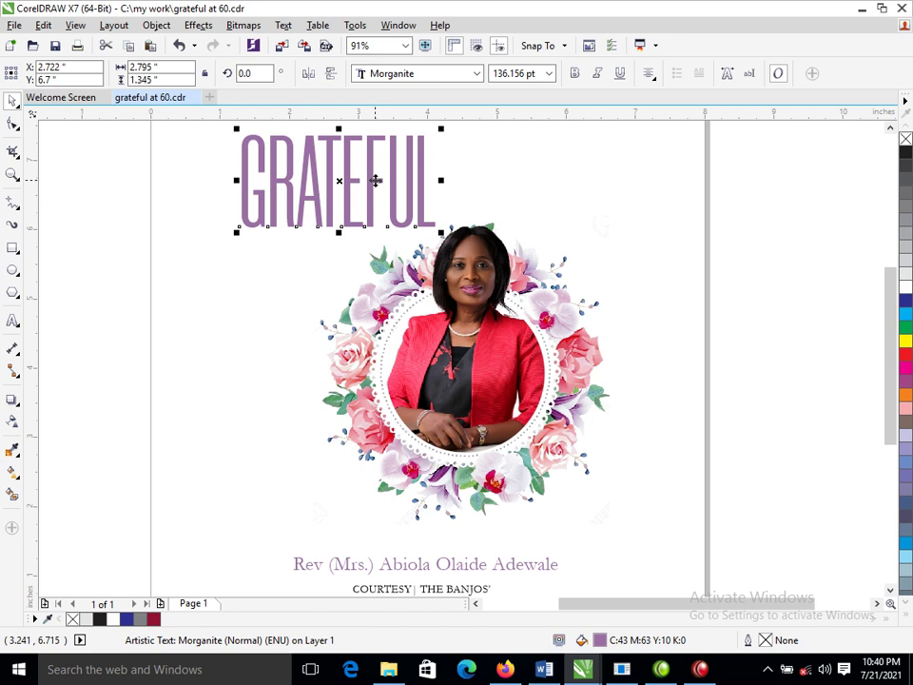
- Duplicate the GRATEFUL heading to the left of the wreath and change the copy's text to 6
{"action": "left_click_drag", "start_coordinate": [374, 179], "coordinate": [299, 336]}
{"action": "right_click", "coordinate": [299, 337]}
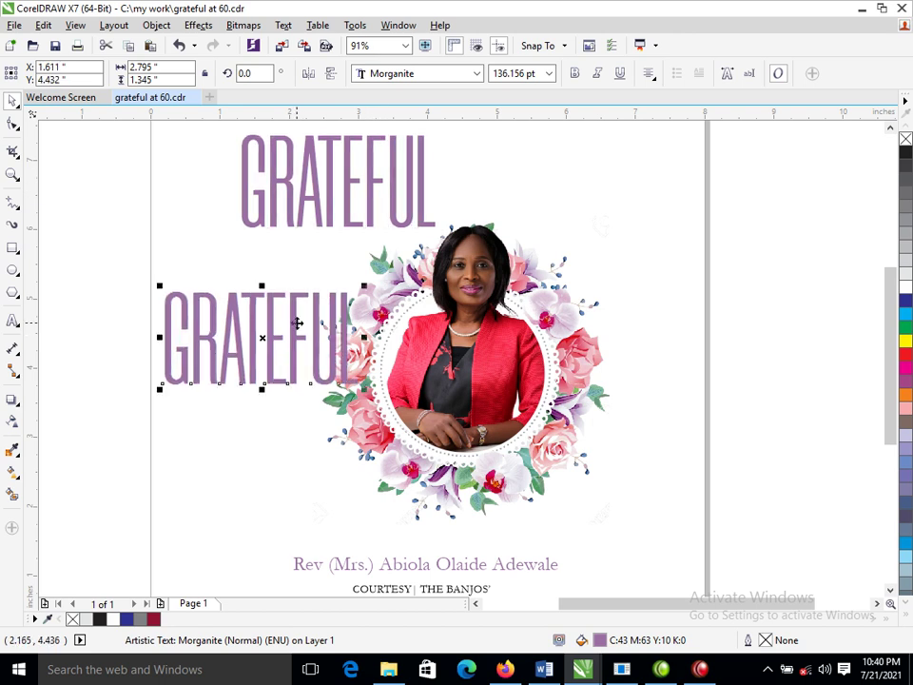
{"action": "double_click", "coordinate": [296, 322]}
{"action": "key", "text": "ctrl+a"}
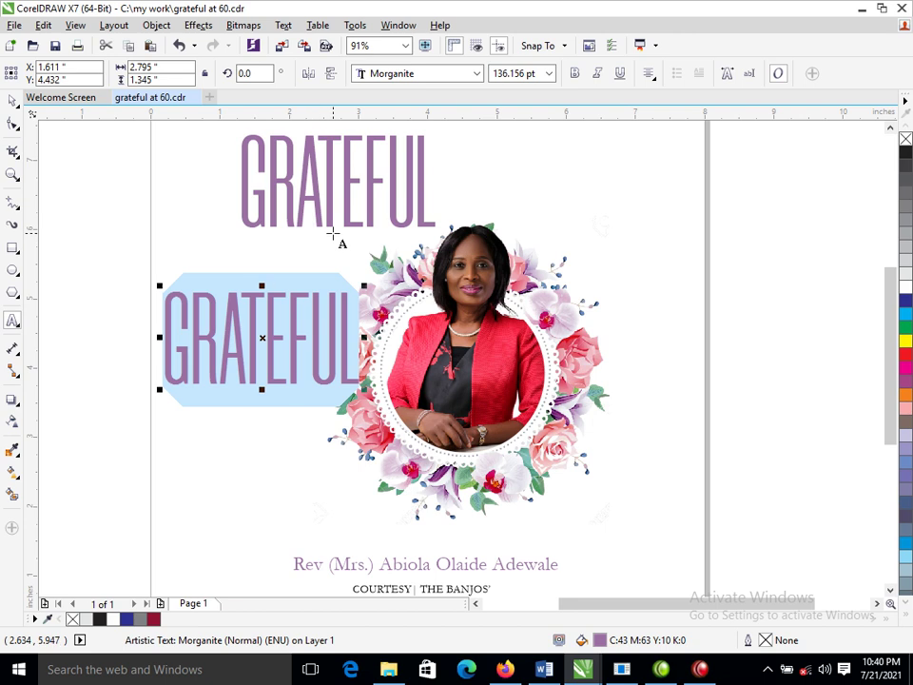
{"action": "type", "text": "6"}
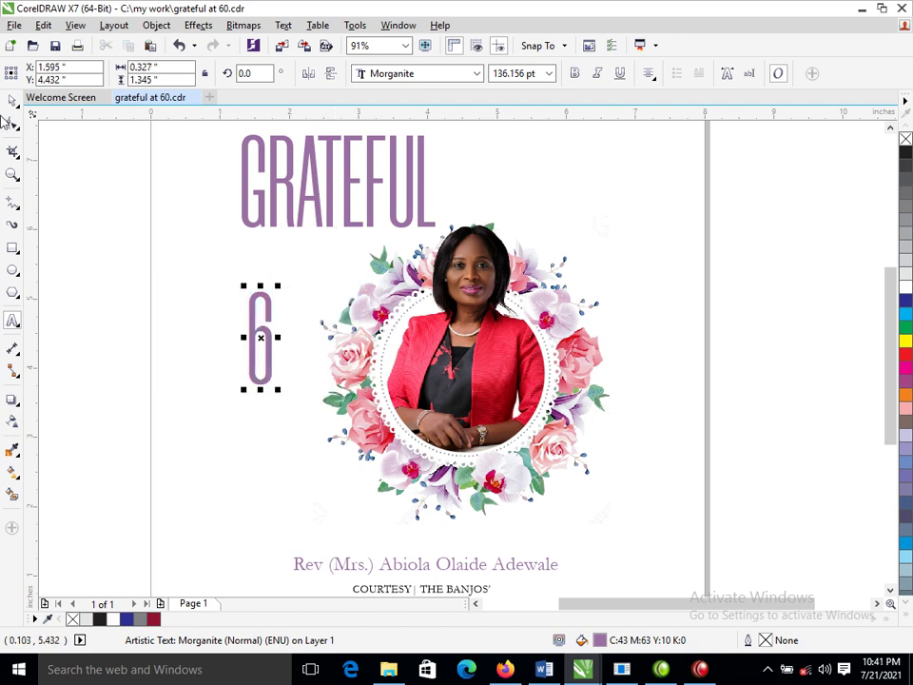
{"action": "left_click", "coordinate": [12, 99]}
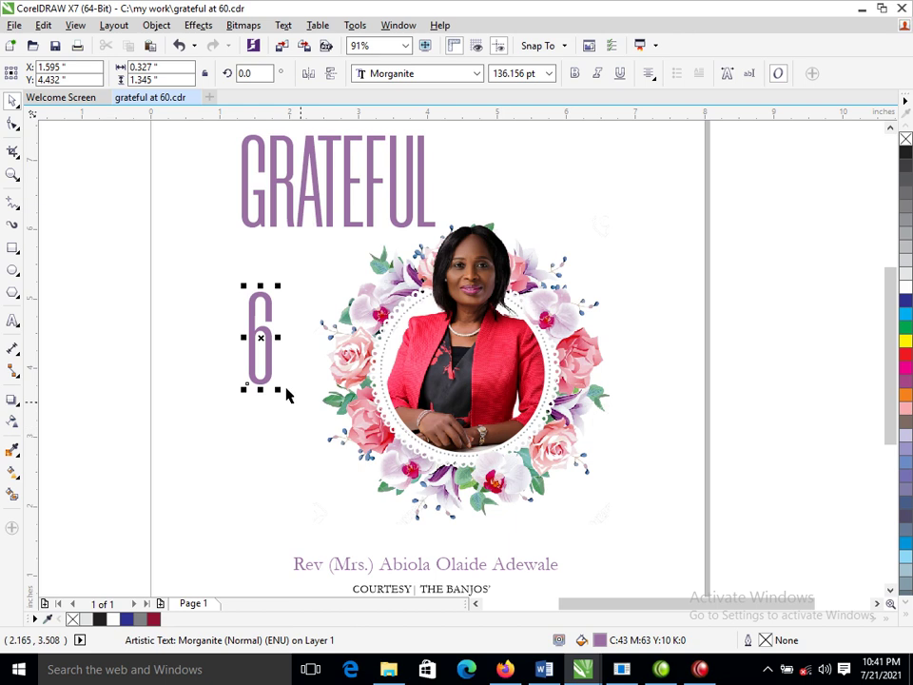
- Set the numeral 6 in bold FuturaTEE and size it to about 457 pt directly below GRATEFUL, beside the portrait
{"action": "left_click_drag", "start_coordinate": [279, 389], "coordinate": [341, 363]}
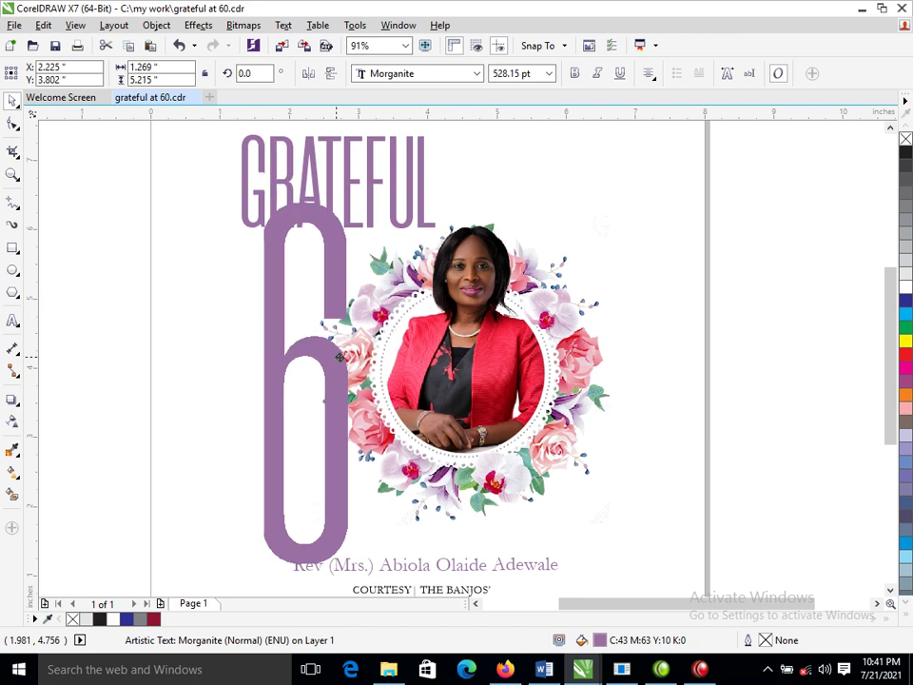
{"action": "left_click", "coordinate": [475, 73]}
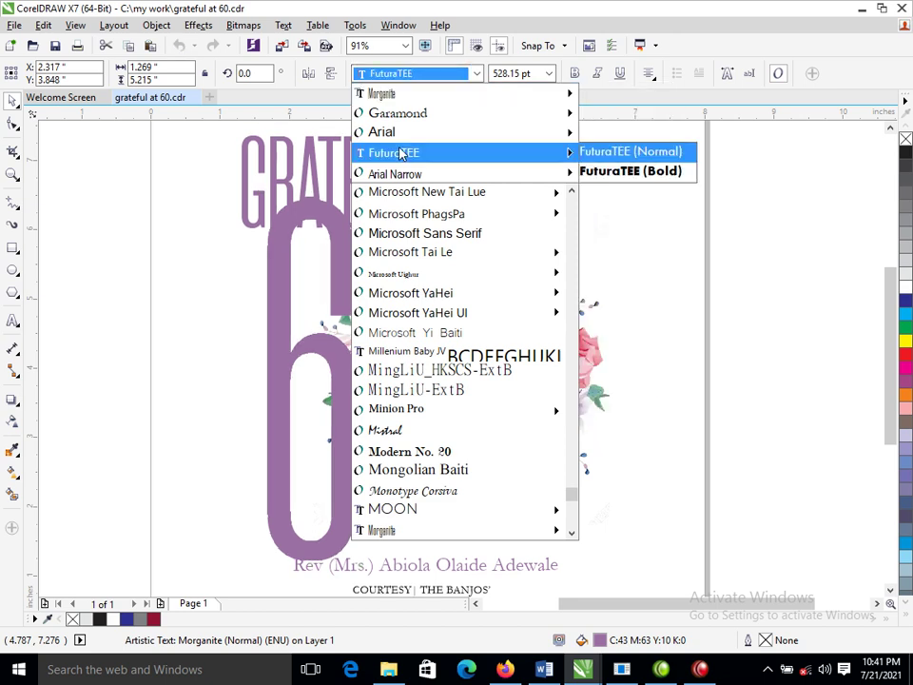
{"action": "left_click", "coordinate": [399, 154]}
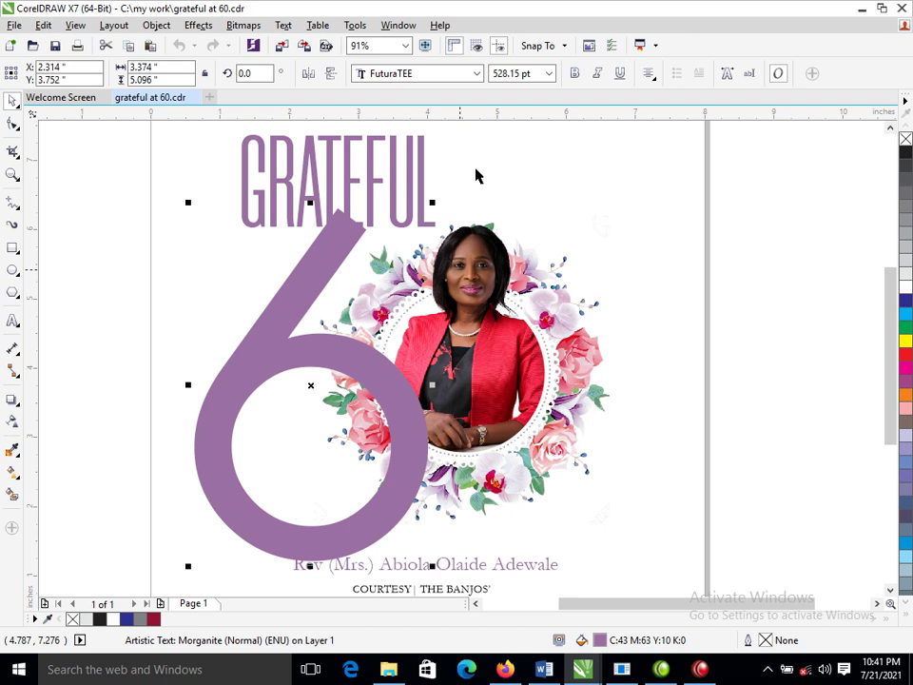
{"action": "left_click", "coordinate": [574, 74]}
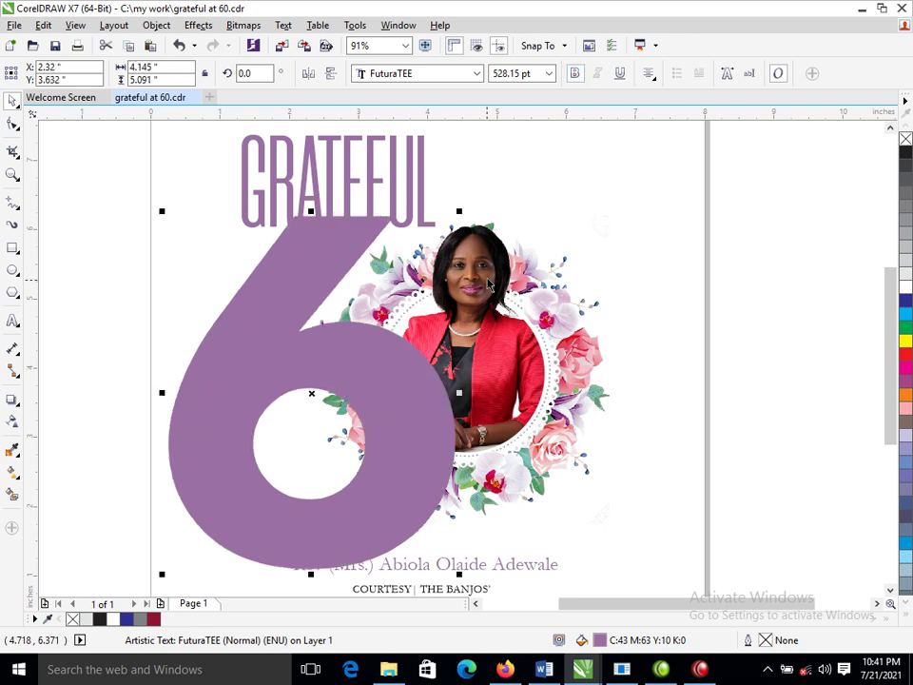
{"action": "left_click_drag", "start_coordinate": [460, 210], "coordinate": [440, 235]}
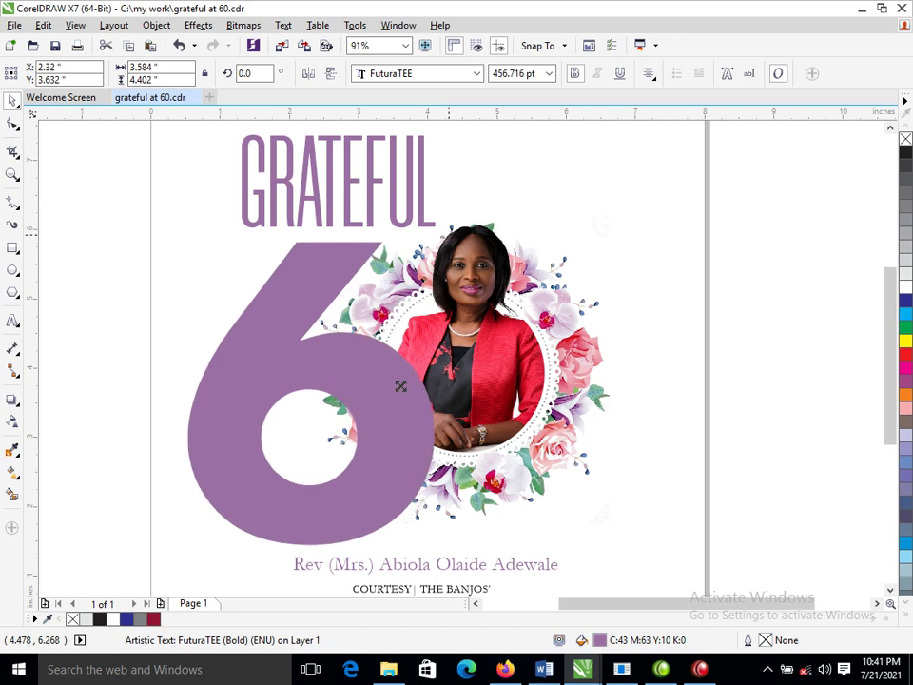
{"action": "left_click_drag", "start_coordinate": [415, 402], "coordinate": [405, 388]}
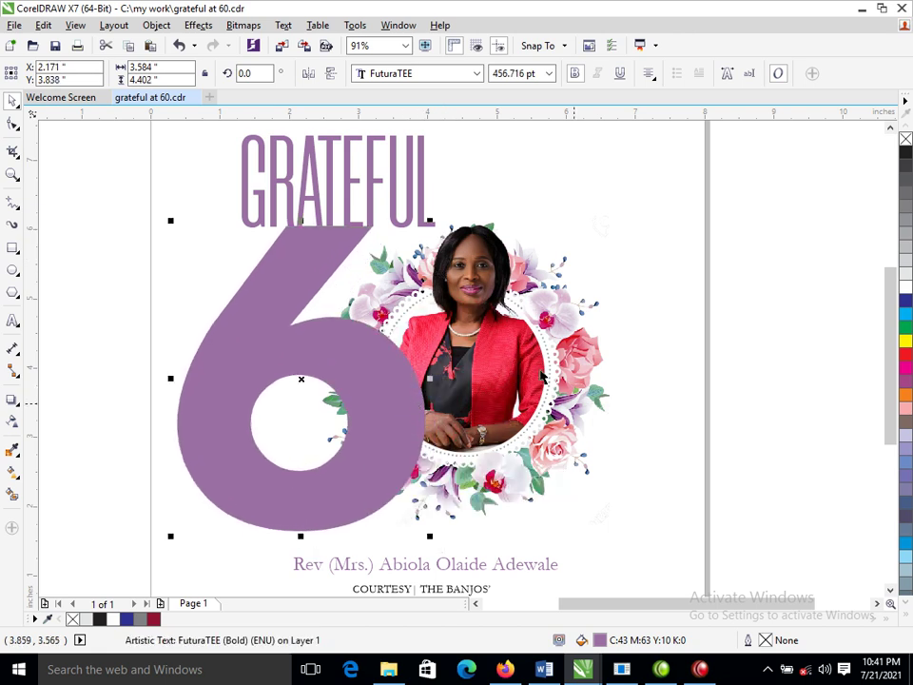
- Give the circle holding the clipped portrait a blue outline 9 pt wide
{"action": "left_click", "coordinate": [531, 390]}
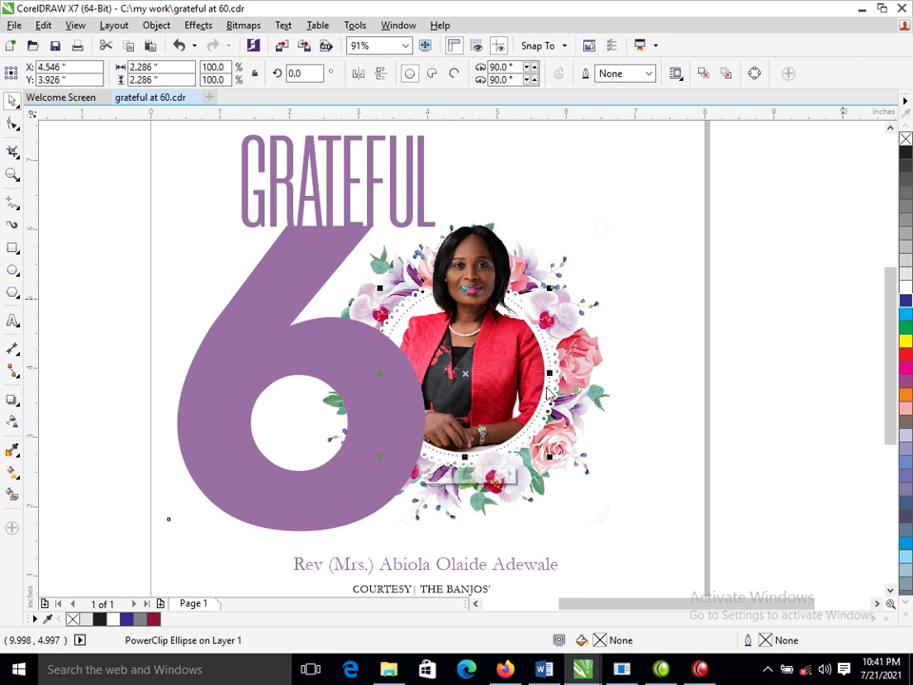
{"action": "left_click_drag", "start_coordinate": [548, 392], "coordinate": [522, 375]}
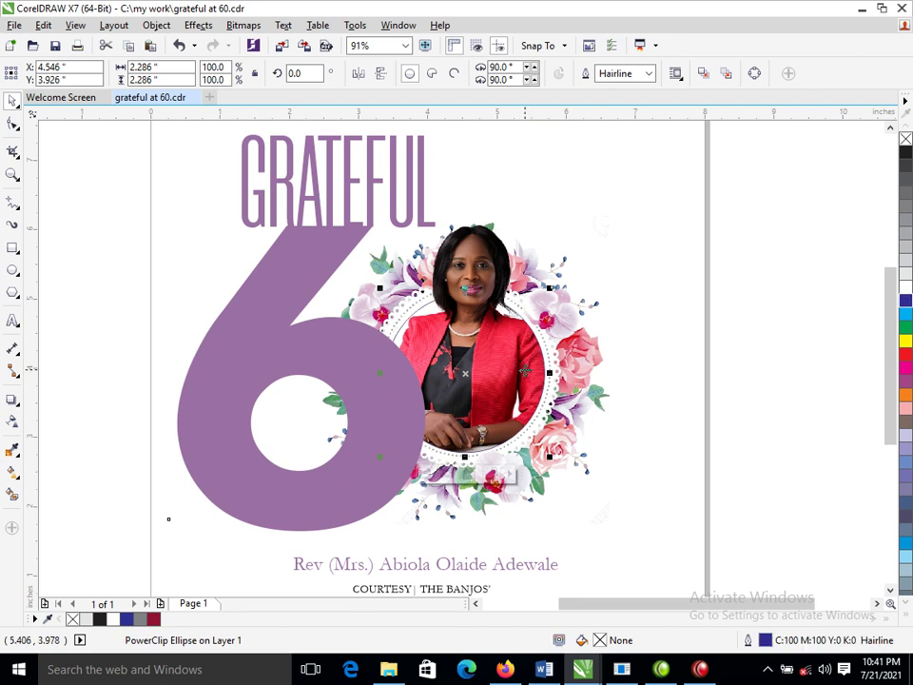
{"action": "key", "text": "F12"}
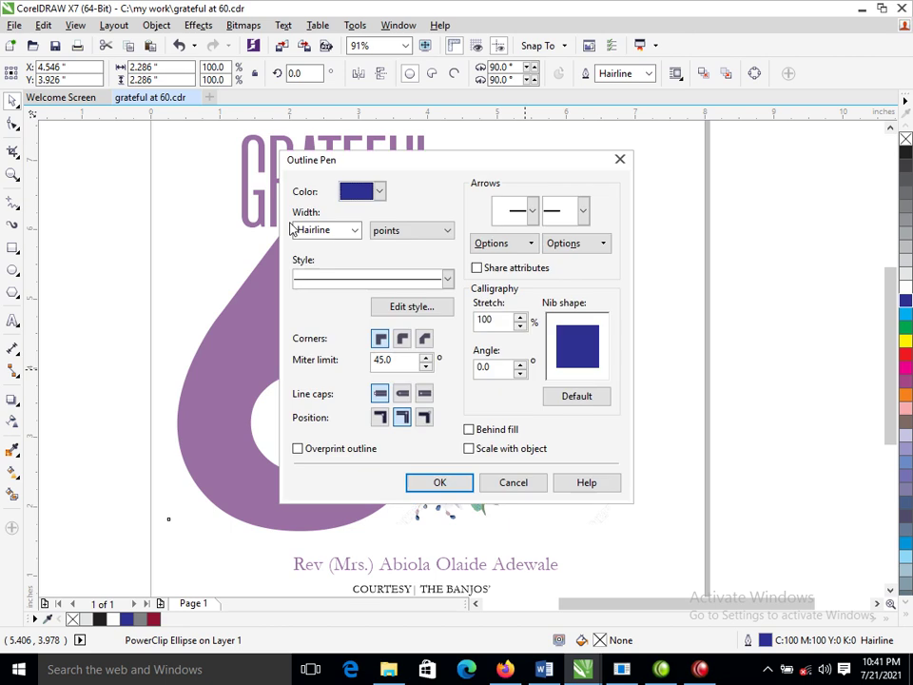
{"action": "double_click", "coordinate": [333, 229]}
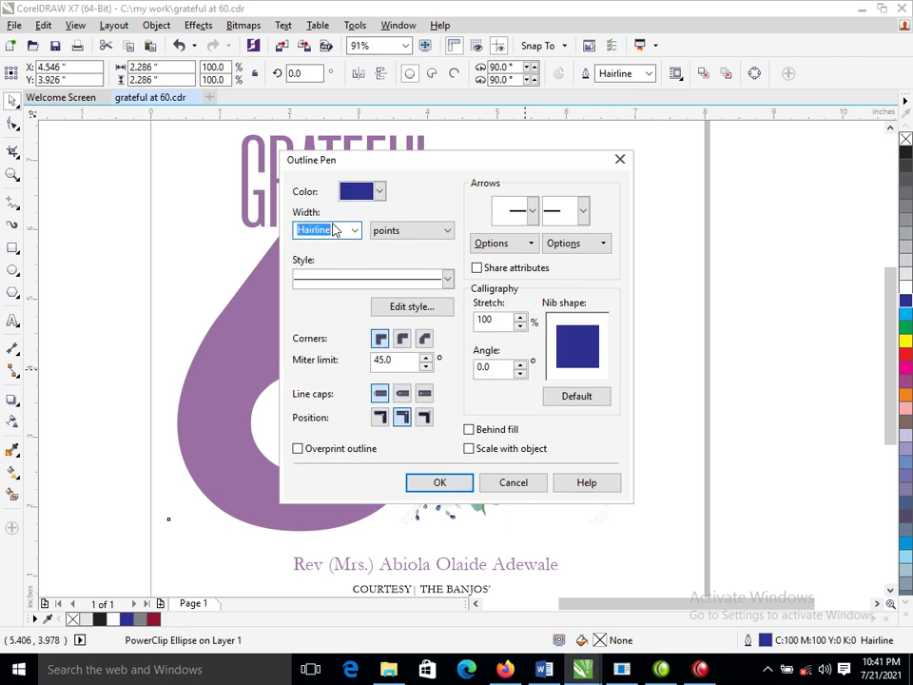
{"action": "type", "text": "9"}
{"action": "key", "text": "Return"}
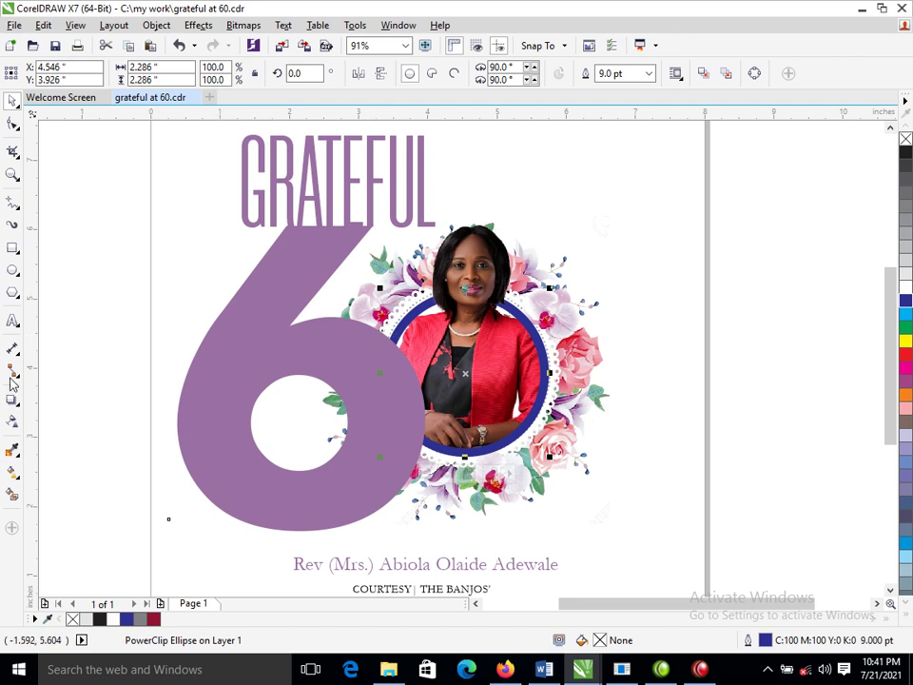
- Sample the purple of the numeral 6 and apply it to the portrait circle's outline
{"action": "left_click", "coordinate": [13, 453]}
{"action": "left_click", "coordinate": [250, 351]}
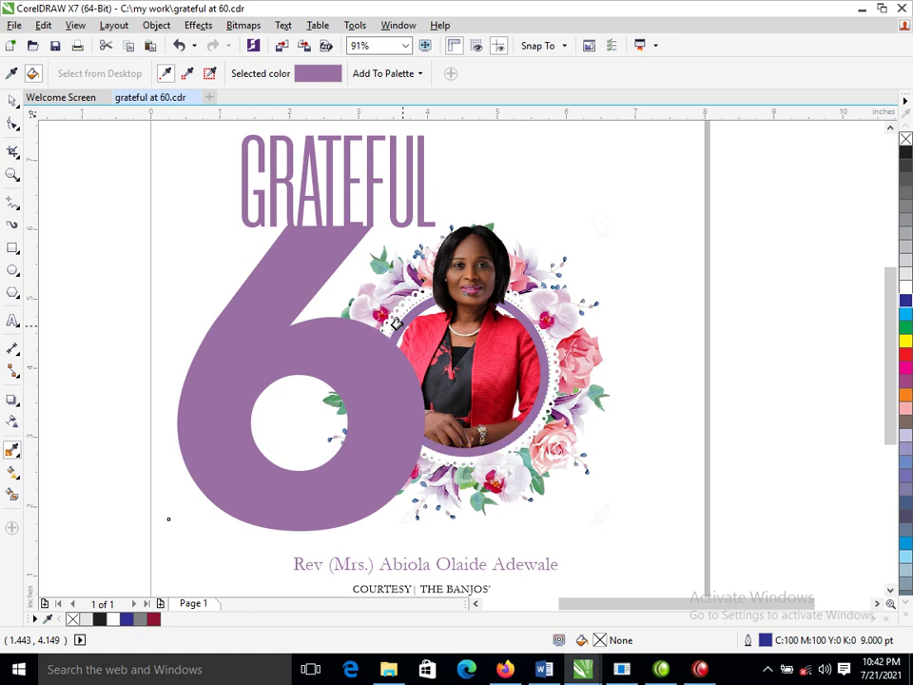
{"action": "left_click", "coordinate": [398, 325]}
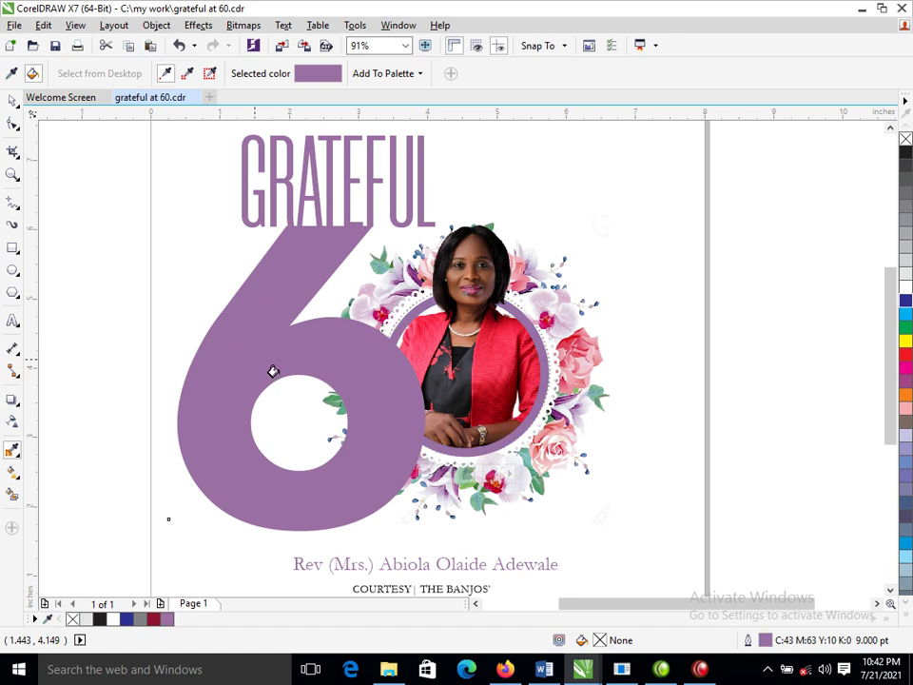
{"action": "left_click", "coordinate": [12, 100]}
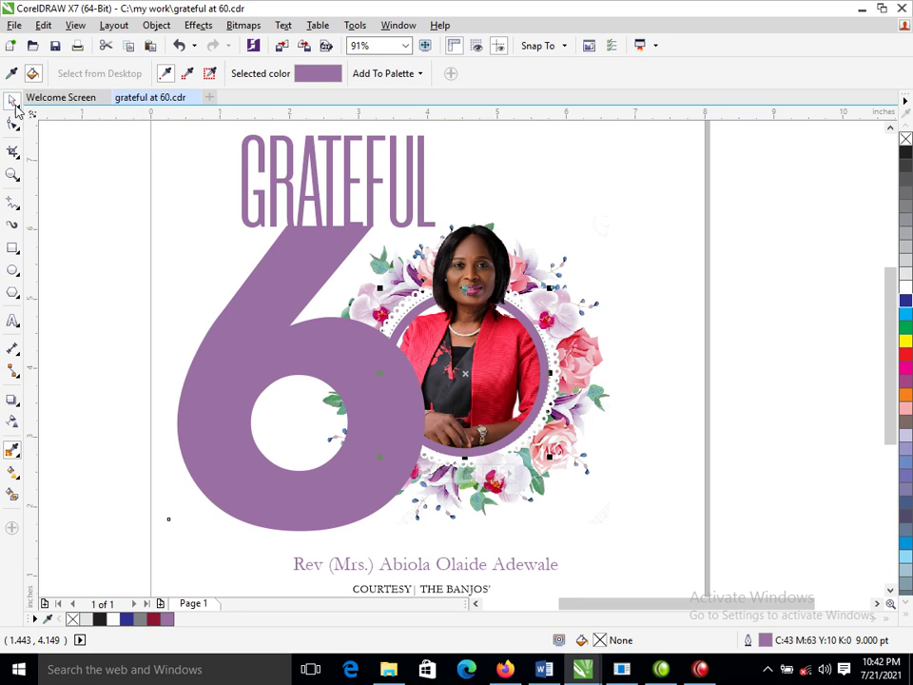
- Reduce the numeral 6 to about 396 pt and reposition it against the portrait ring so they read as 60
{"action": "left_click", "coordinate": [369, 357]}
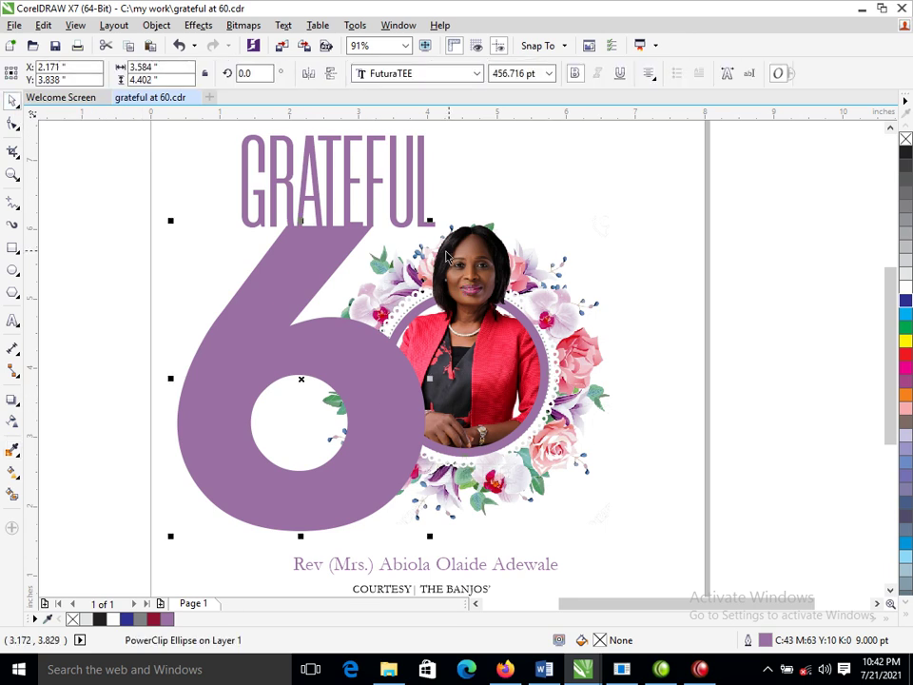
{"action": "left_click_drag", "start_coordinate": [432, 218], "coordinate": [399, 257]}
{"action": "mouse_move", "coordinate": [367, 391]}
{"action": "left_mouse_down"}
{"action": "mouse_move", "coordinate": [373, 382]}
{"action": "mouse_move", "coordinate": [378, 407]}
{"action": "left_mouse_up"}
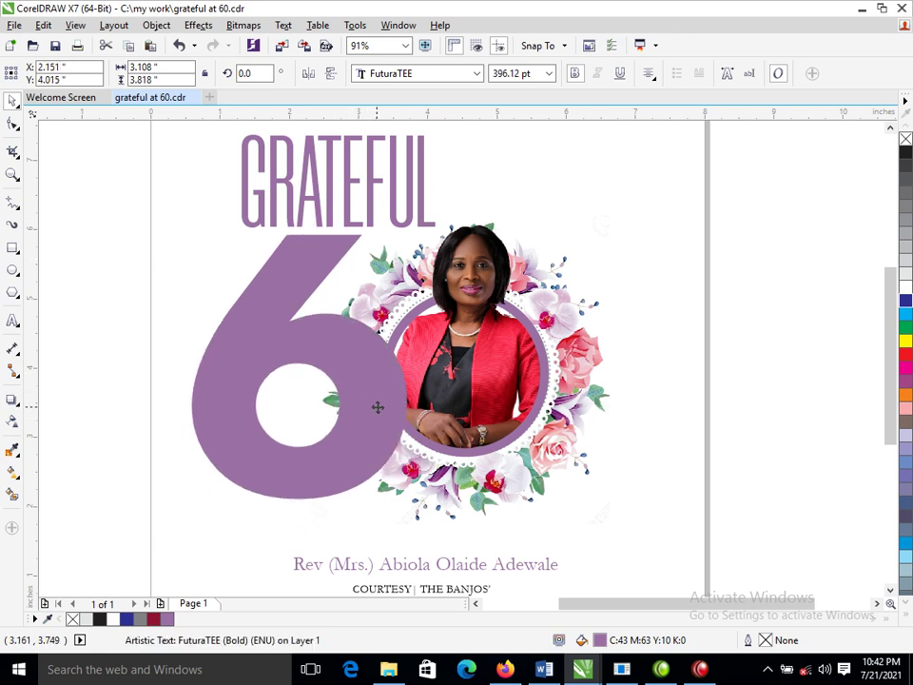
- Increase the outline width of the circle holding the portrait to 16 pt
{"action": "left_click", "coordinate": [535, 413]}
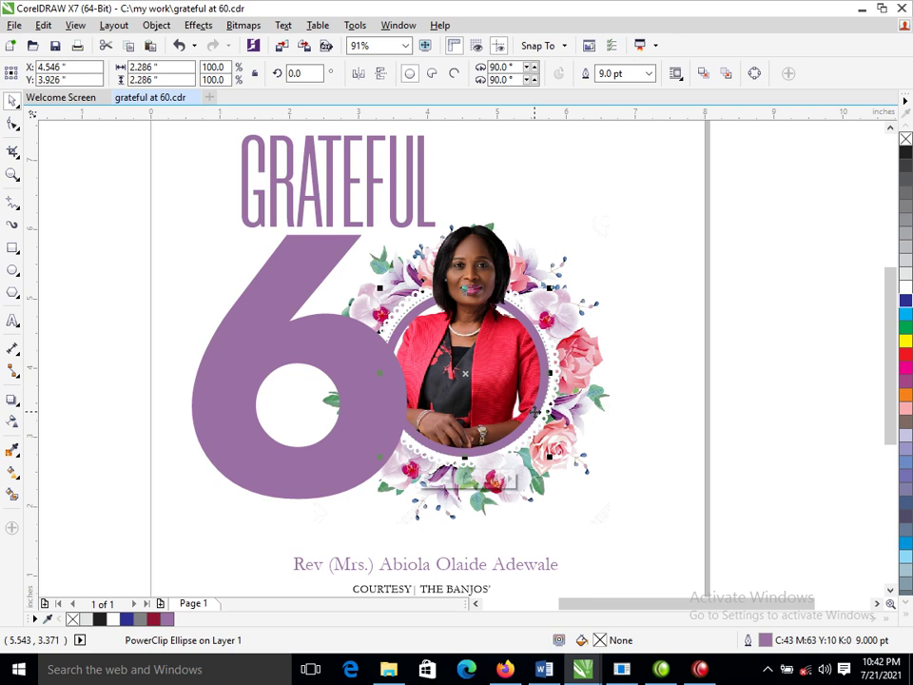
{"action": "key", "text": "F12"}
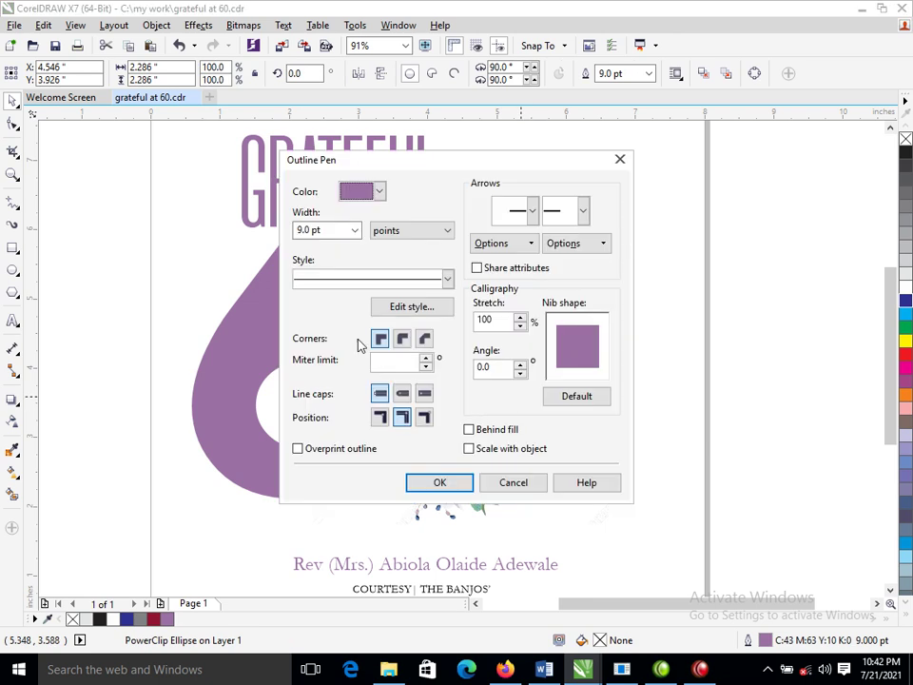
{"action": "type", "text": "16"}
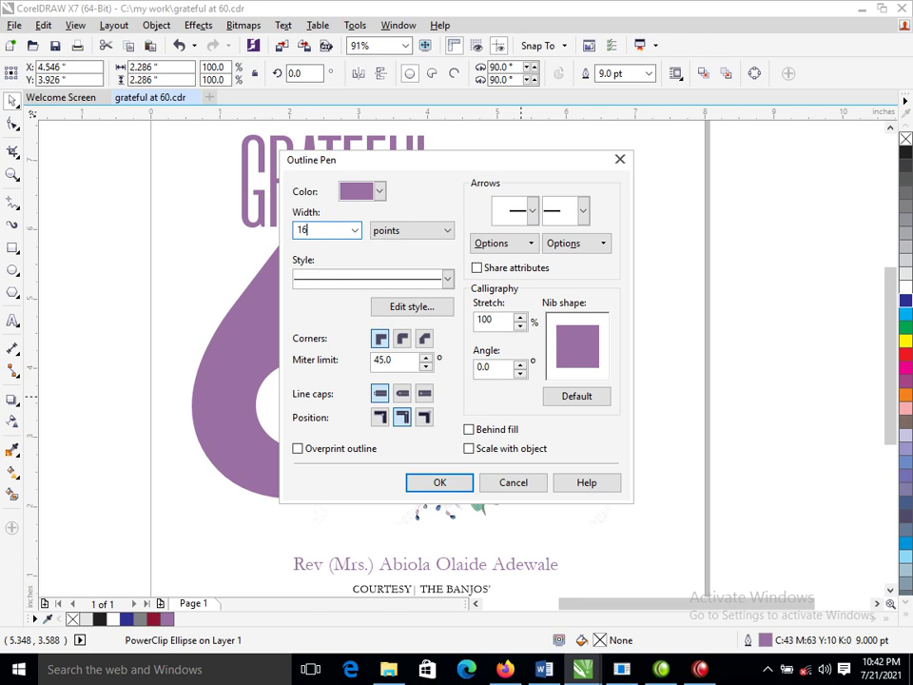
{"action": "key", "text": "Return"}
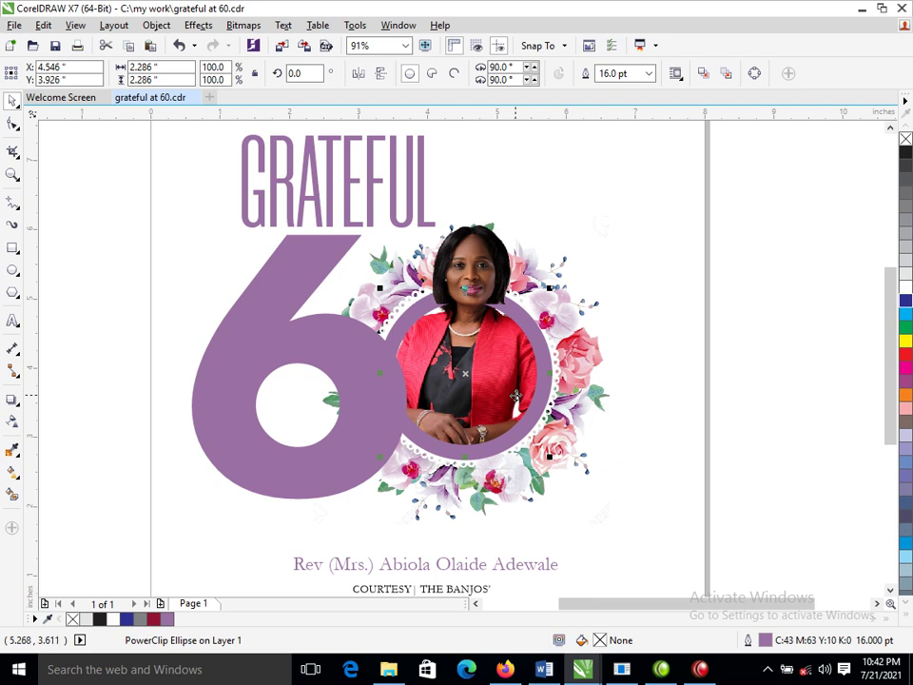
- Place the portrait circle's outline behind its fill and fill the circle with white
{"action": "key", "text": "F12"}
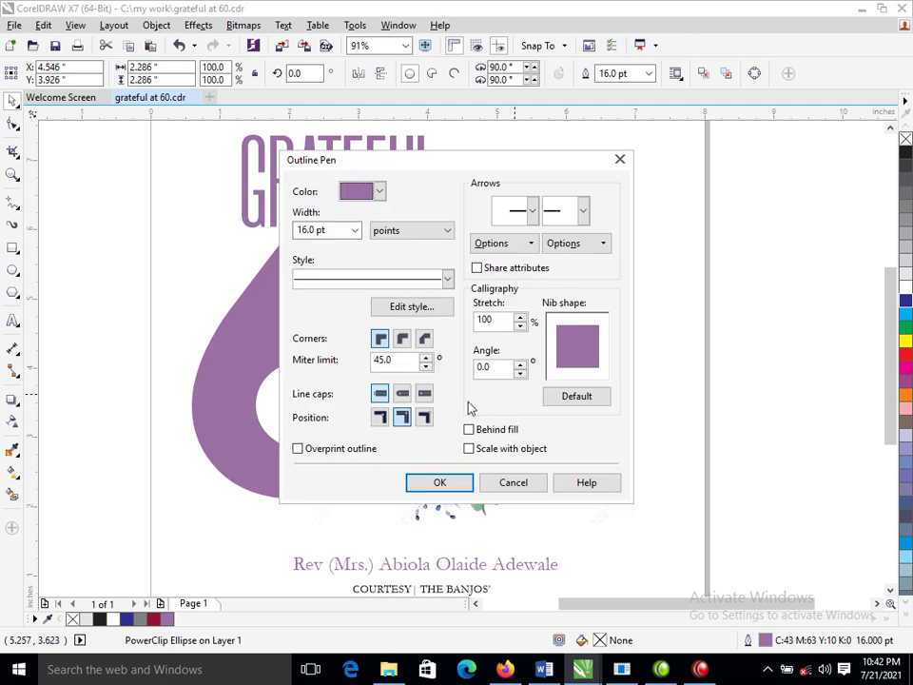
{"action": "left_click", "coordinate": [471, 430]}
{"action": "left_click", "coordinate": [464, 489]}
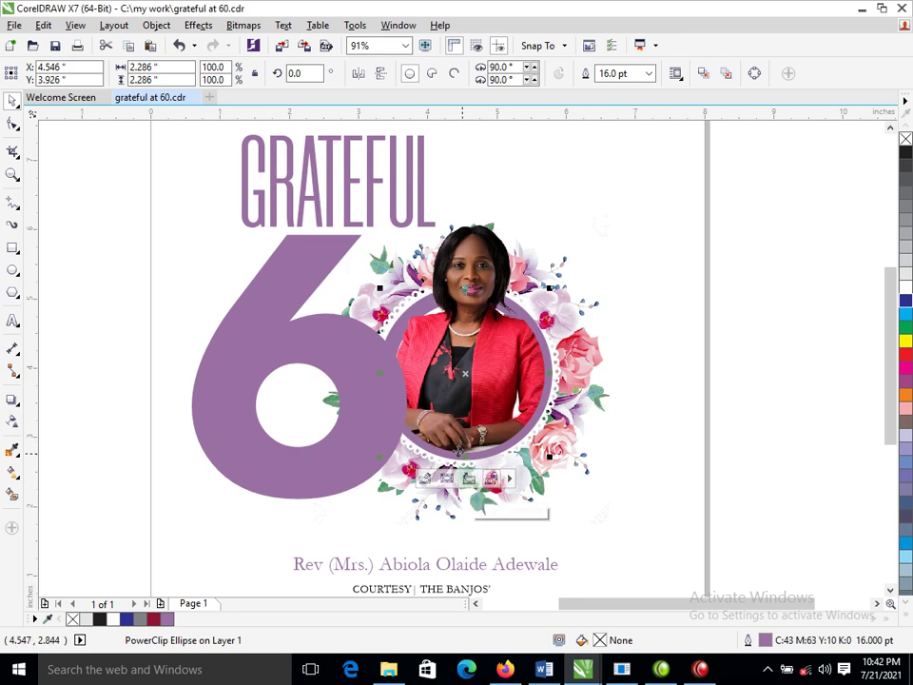
{"action": "left_click", "coordinate": [905, 287]}
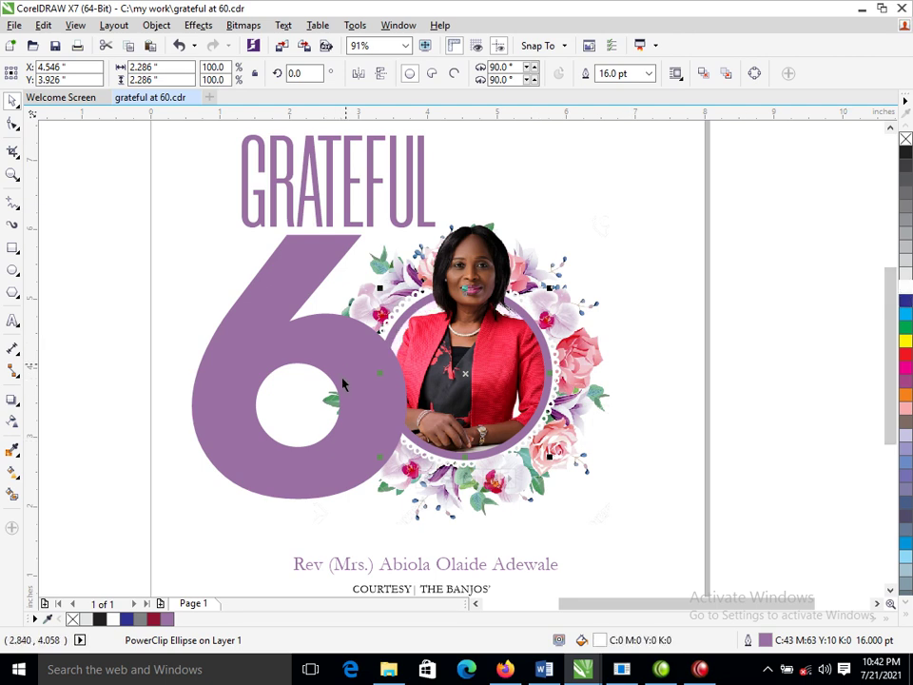
- Set the name text in Morganite and enlarge it to about 47 pt just below the floral wreath
{"action": "left_click", "coordinate": [471, 569]}
{"action": "left_click_drag", "start_coordinate": [470, 568], "coordinate": [523, 538]}
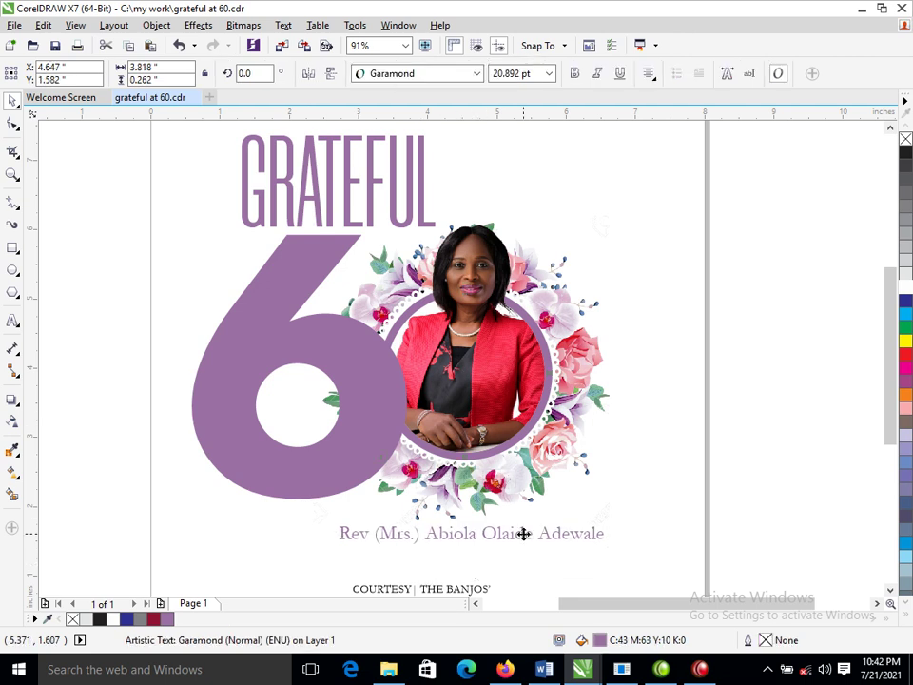
{"action": "left_click", "coordinate": [477, 73]}
{"action": "mouse_move", "coordinate": [407, 111]}
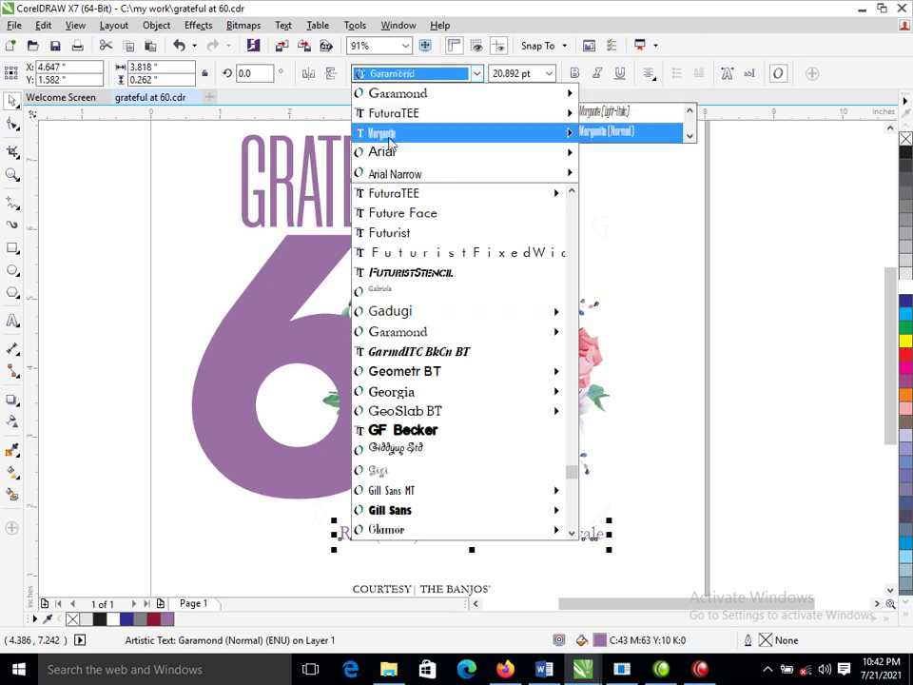
{"action": "left_click", "coordinate": [385, 133]}
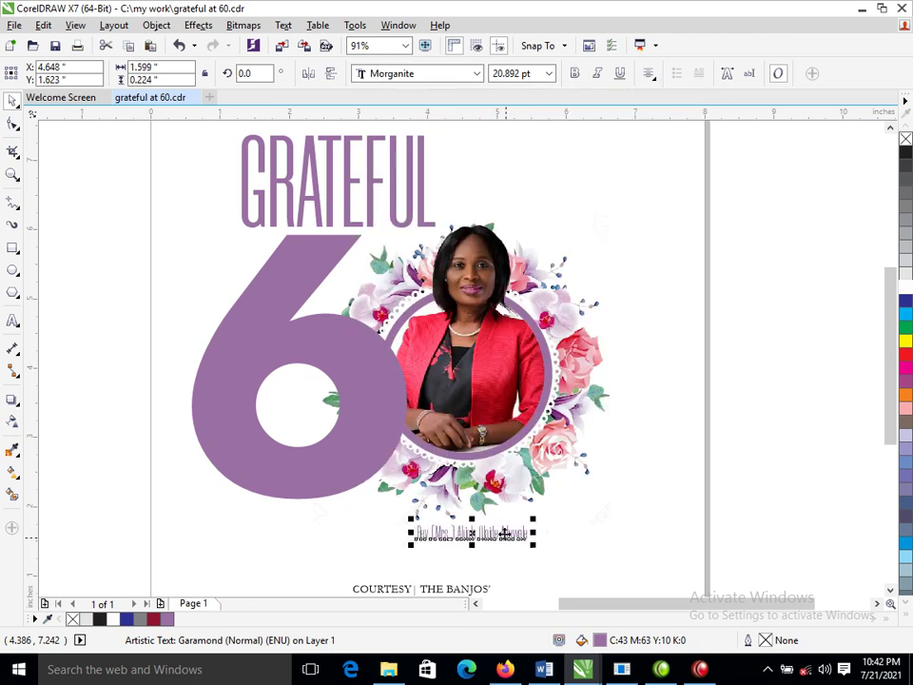
{"action": "left_click_drag", "start_coordinate": [533, 529], "coordinate": [641, 493]}
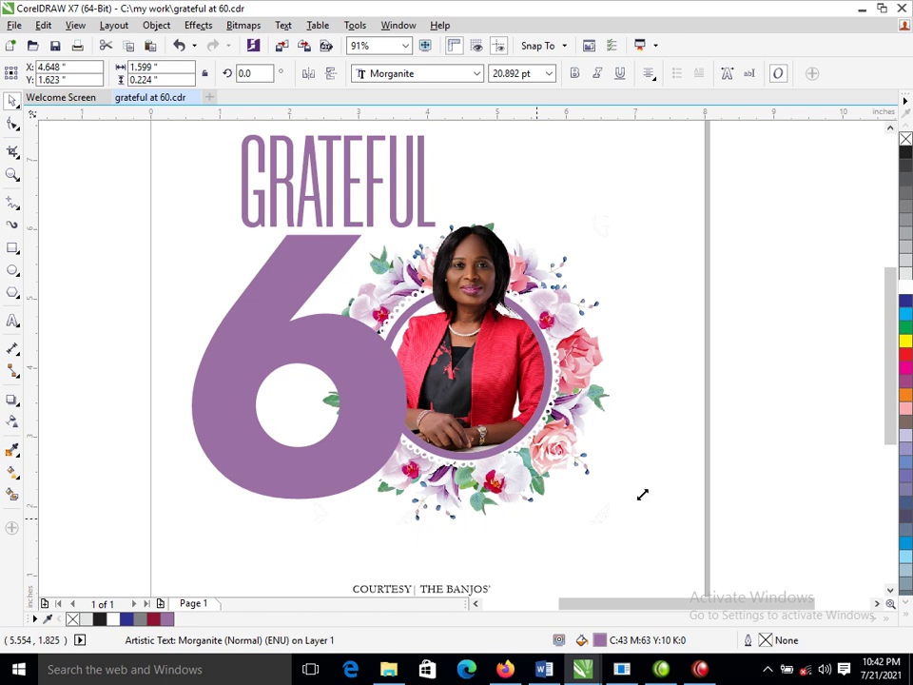
{"action": "left_click_drag", "start_coordinate": [588, 538], "coordinate": [592, 532]}
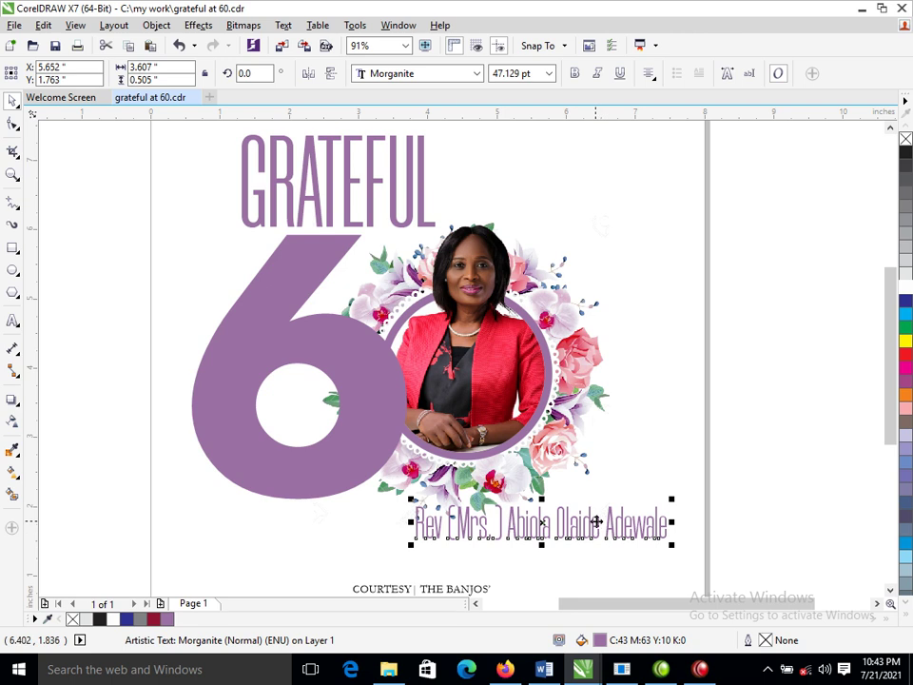
- Convert the whole name text beneath the wreath to UPPERCASE
{"action": "double_click", "coordinate": [596, 521]}
{"action": "key", "text": "ctrl+a"}
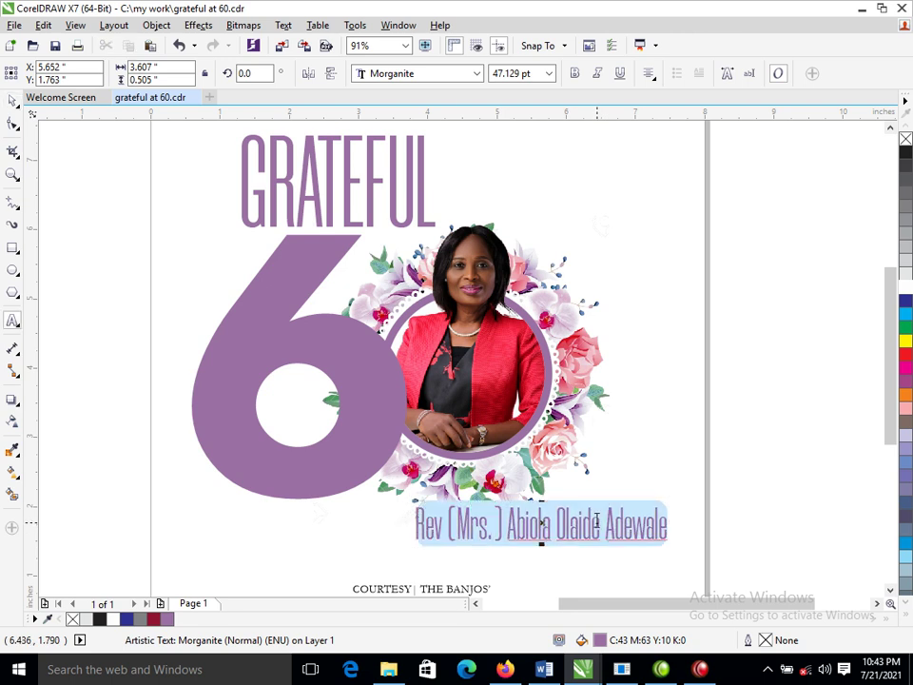
{"action": "key", "text": "shift+F3"}
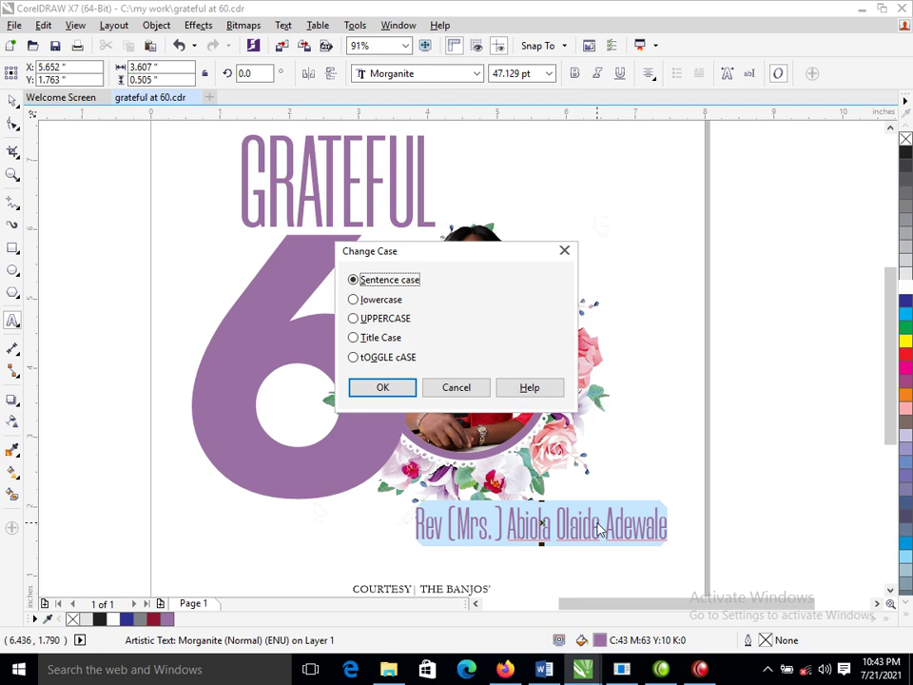
{"action": "left_click", "coordinate": [366, 318]}
{"action": "left_click", "coordinate": [381, 387]}
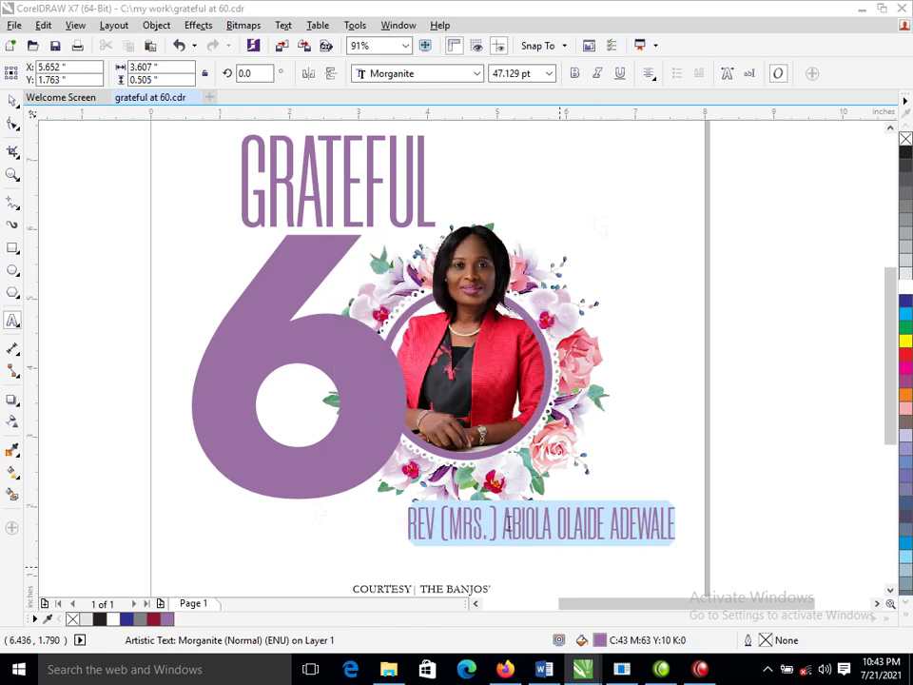
{"action": "left_click", "coordinate": [12, 99]}
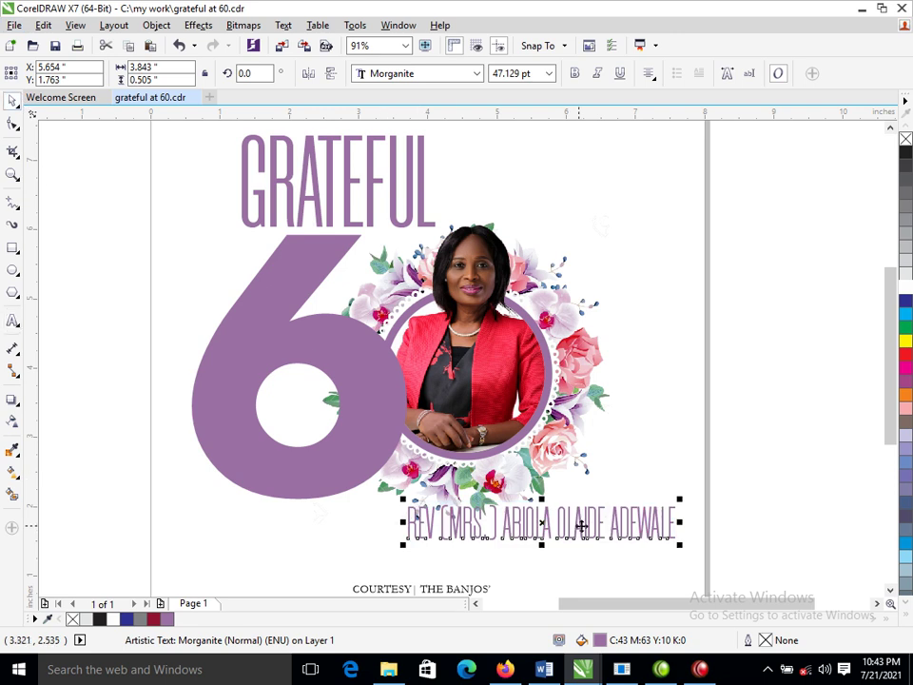
- Enlarge the name text to about 64 pt centred beneath the 60 and delete the courtesy line below it
{"action": "left_click_drag", "start_coordinate": [569, 518], "coordinate": [407, 540]}
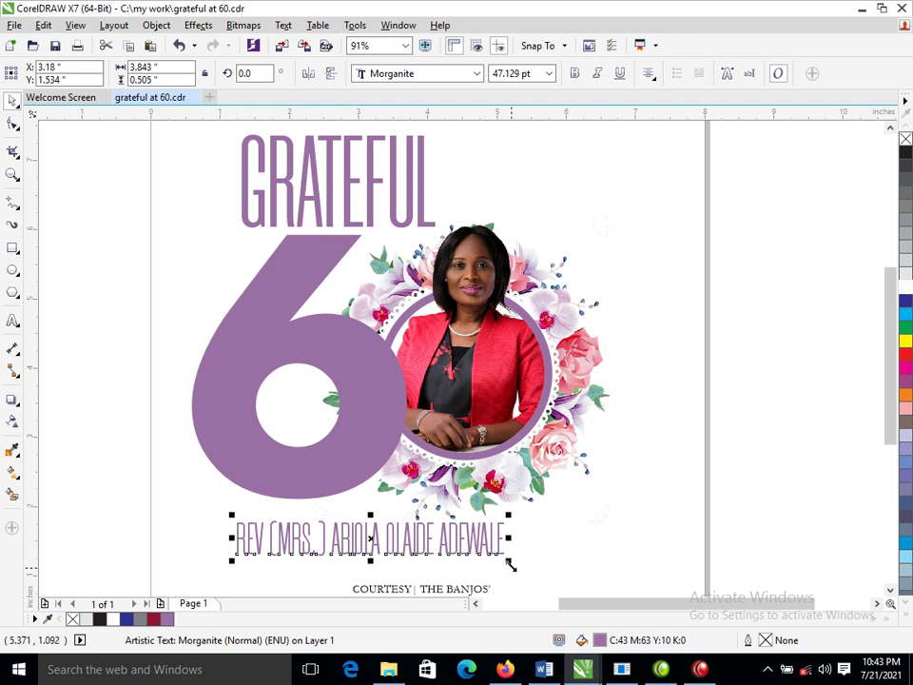
{"action": "left_click_drag", "start_coordinate": [510, 562], "coordinate": [550, 577]}
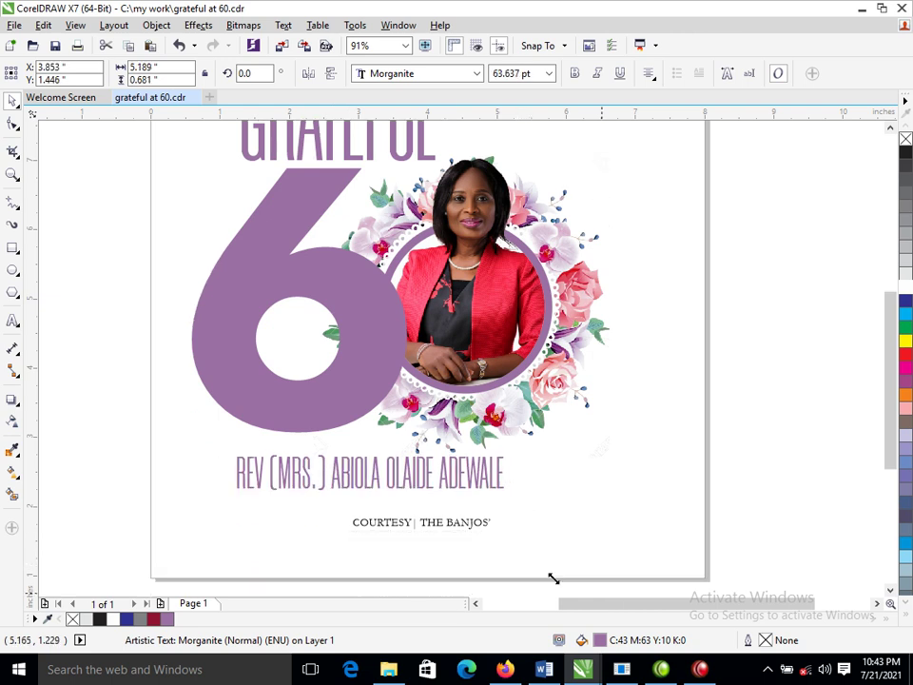
{"action": "left_click", "coordinate": [469, 523]}
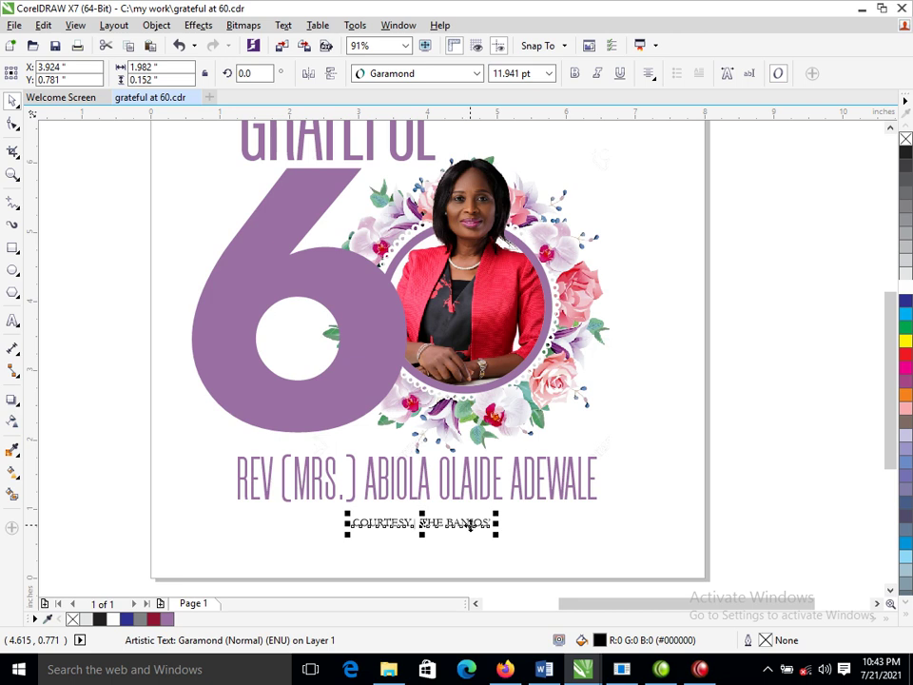
{"action": "key", "text": "Delete"}
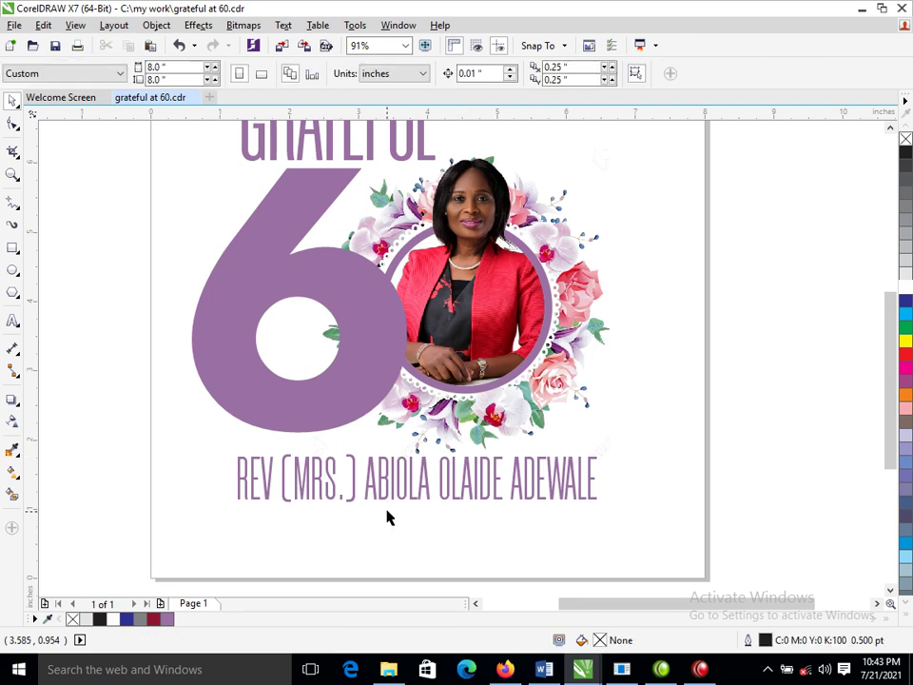
- Move the name text beside the wreath and break it into three separate text lines, with the middle name and surname each alone
{"action": "scroll", "coordinate": [387, 501], "scroll_direction": "down", "scroll_amount": 2}
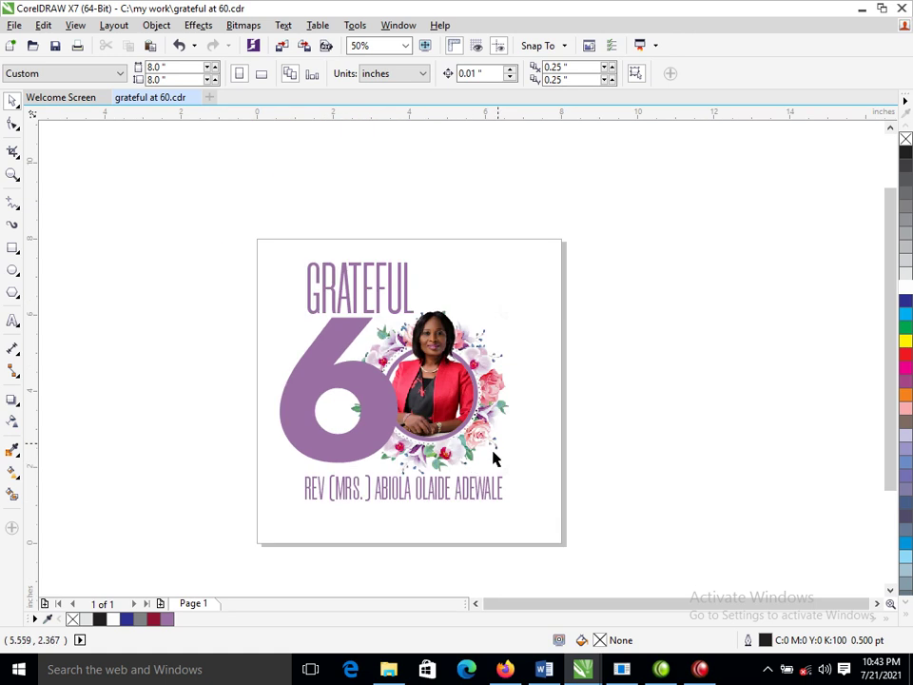
{"action": "left_click_drag", "start_coordinate": [494, 491], "coordinate": [694, 326]}
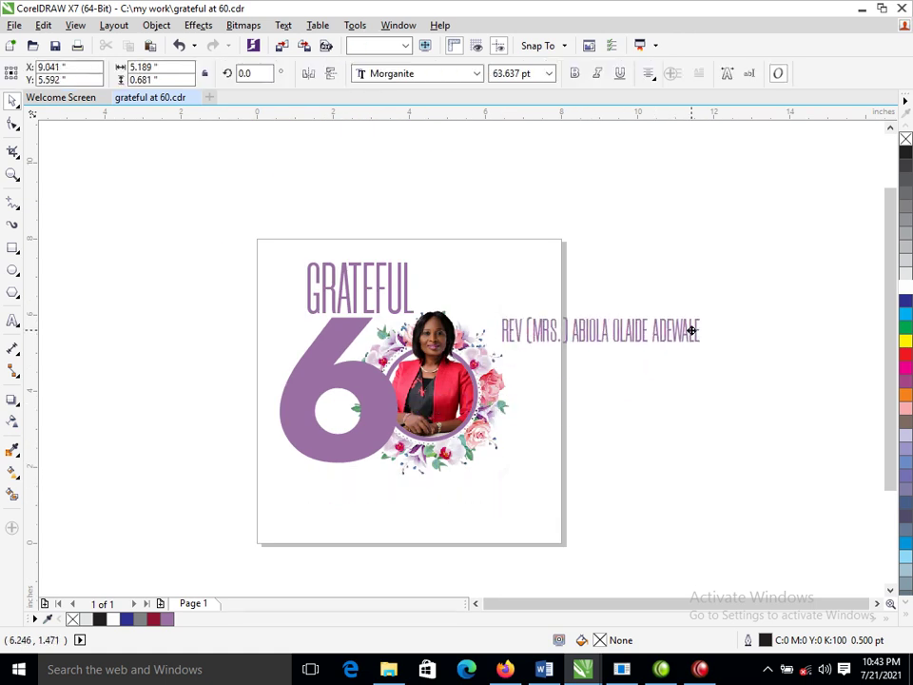
{"action": "double_click", "coordinate": [614, 335]}
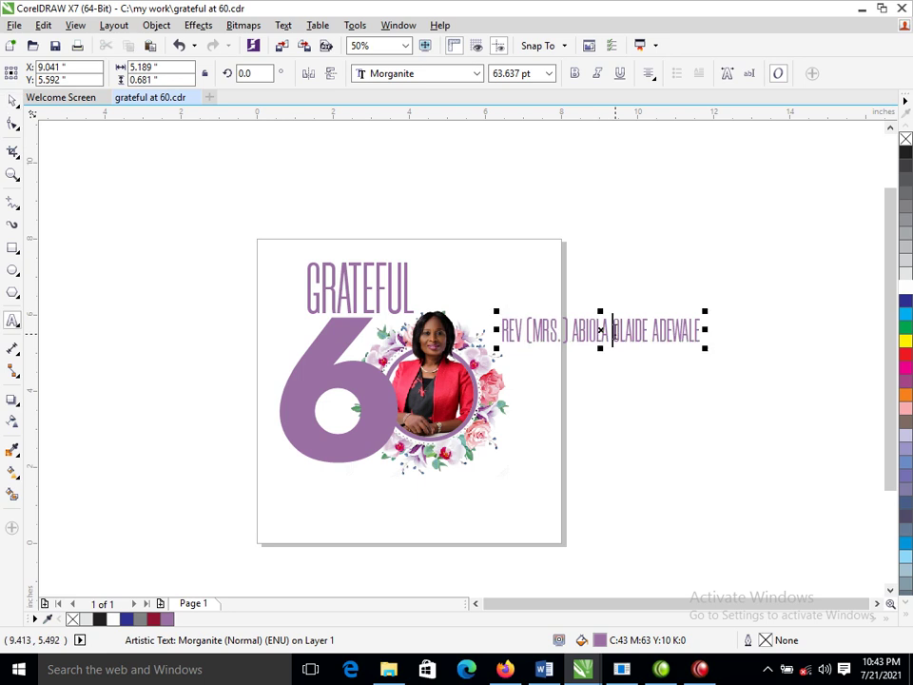
{"action": "key", "text": "Return"}
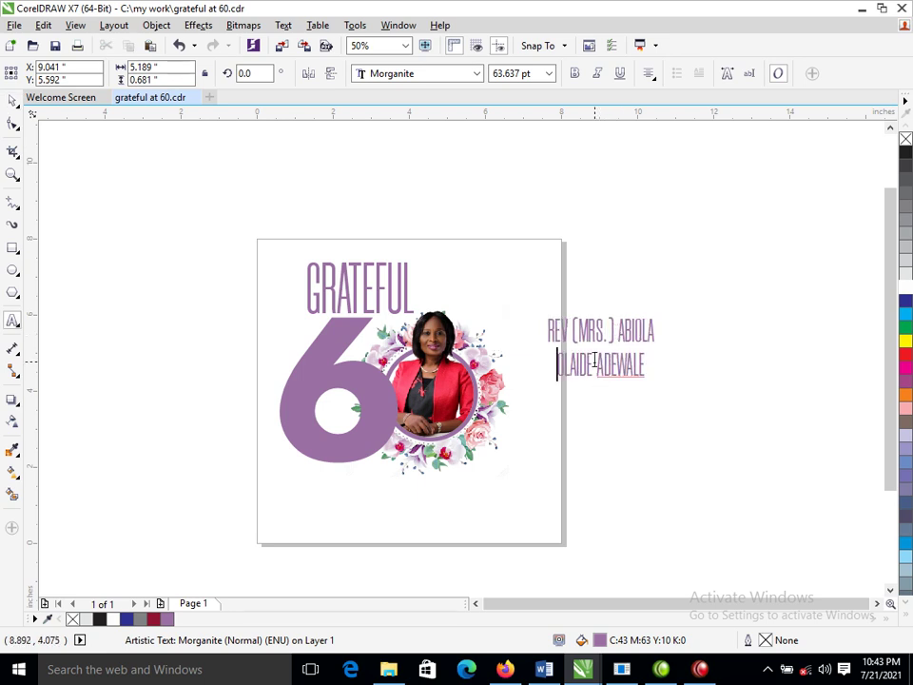
{"action": "left_click", "coordinate": [597, 364]}
{"action": "key", "text": "Return"}
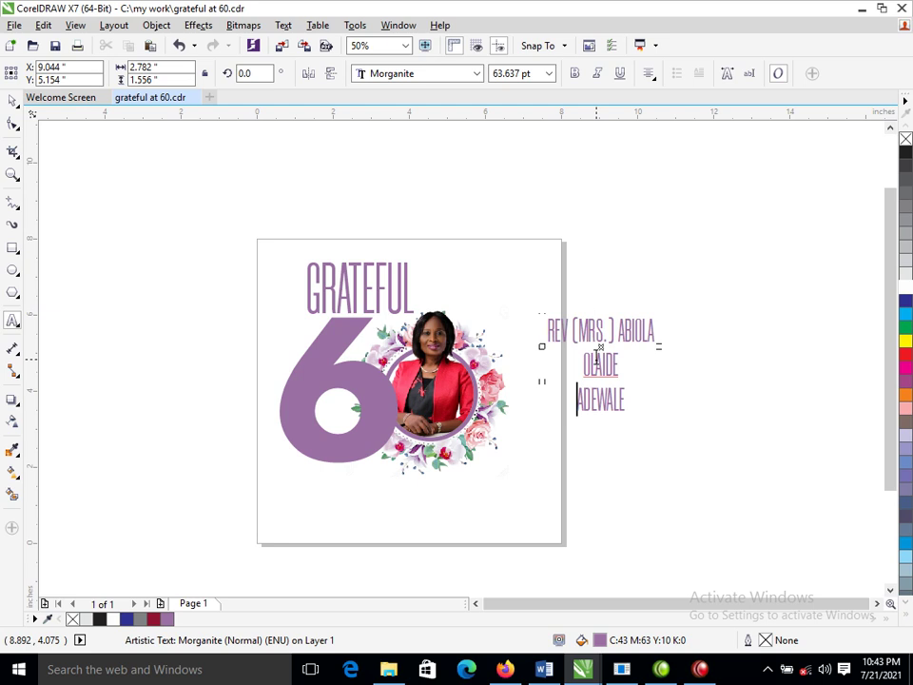
{"action": "left_click", "coordinate": [12, 99]}
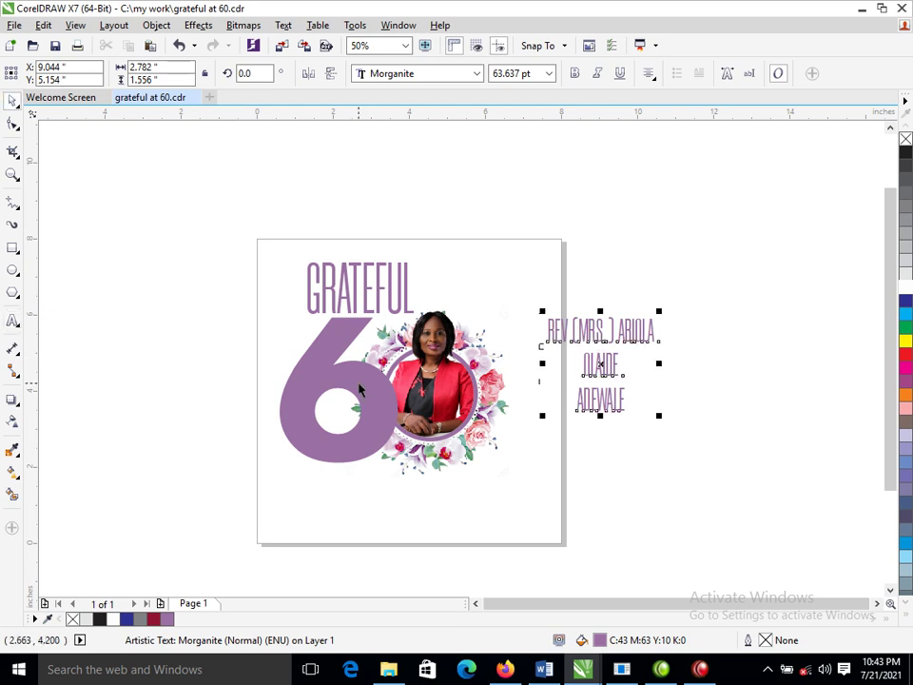
{"action": "key", "text": "ctrl+k"}
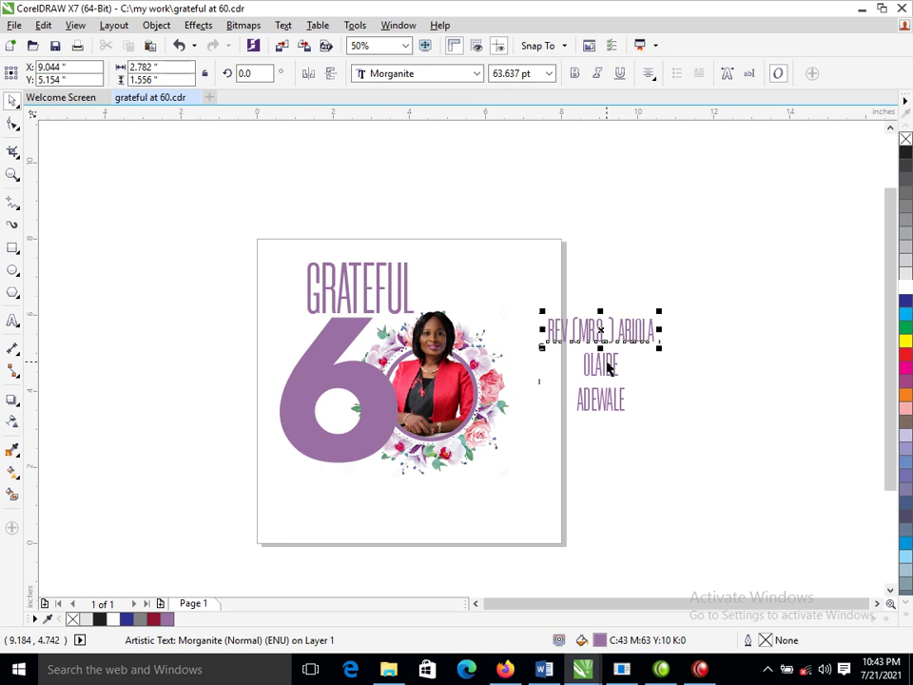
- Enlarge the middle name to about 235 pt and the surname to about 90 pt, stacking all three name lines flush left
{"action": "left_click", "coordinate": [608, 368]}
{"action": "left_click", "coordinate": [616, 386]}
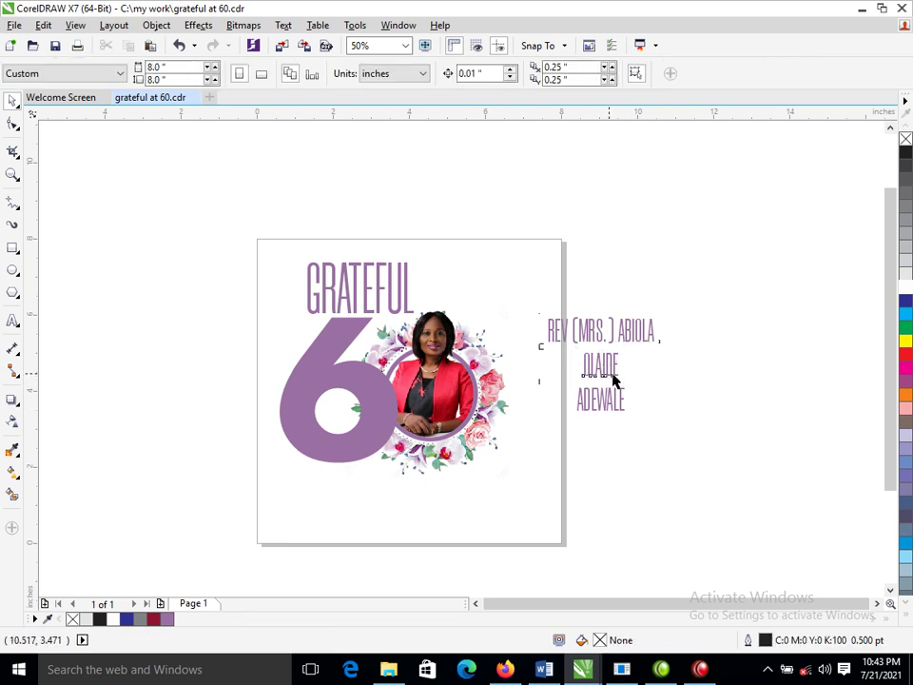
{"action": "left_click", "coordinate": [611, 379]}
{"action": "left_click_drag", "start_coordinate": [622, 381], "coordinate": [729, 446]}
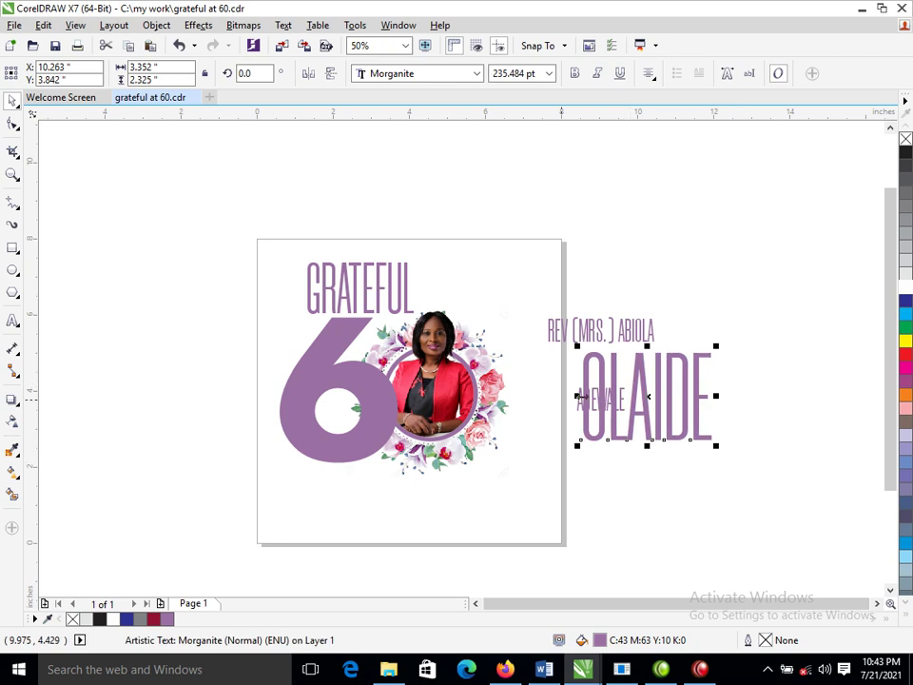
{"action": "left_click_drag", "start_coordinate": [586, 408], "coordinate": [656, 487]}
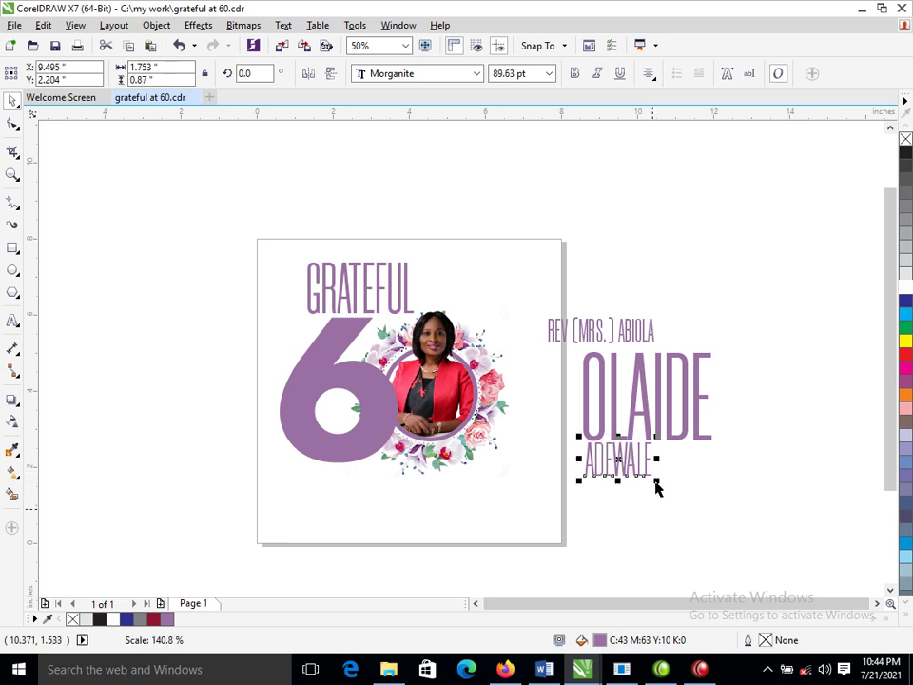
{"action": "left_click_drag", "start_coordinate": [631, 346], "coordinate": [664, 340]}
- Move the three name lines together against the wreath's outer edge and scale the stack to about 3.39 inches wide
{"action": "left_click_drag", "start_coordinate": [761, 309], "coordinate": [536, 576]}
{"action": "left_click_drag", "start_coordinate": [639, 357], "coordinate": [565, 340]}
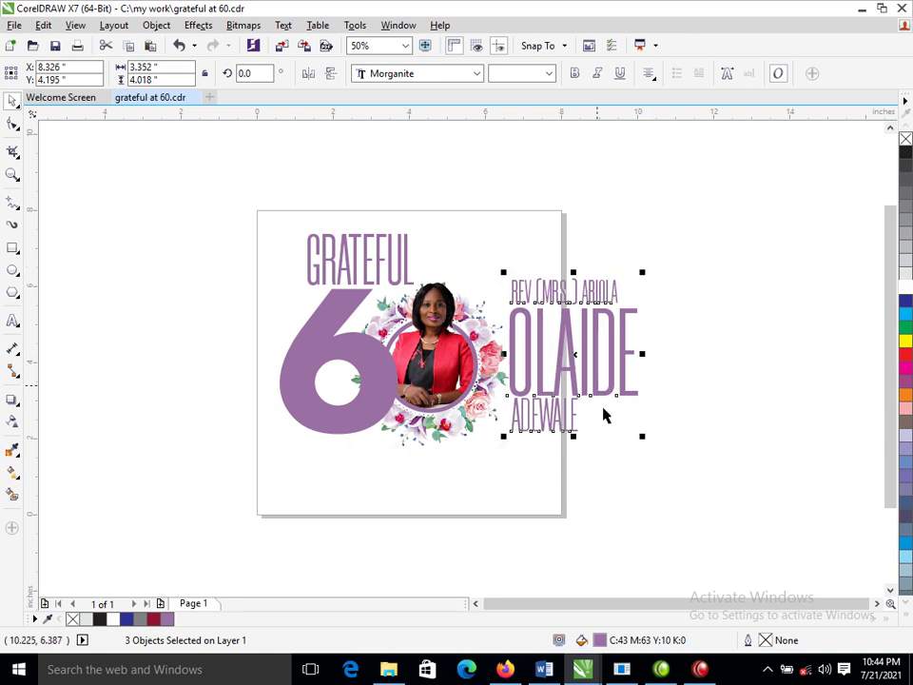
{"action": "mouse_move", "coordinate": [642, 437]}
{"action": "left_mouse_down"}
{"action": "mouse_move", "coordinate": [655, 448]}
{"action": "mouse_move", "coordinate": [644, 438]}
{"action": "left_mouse_up"}
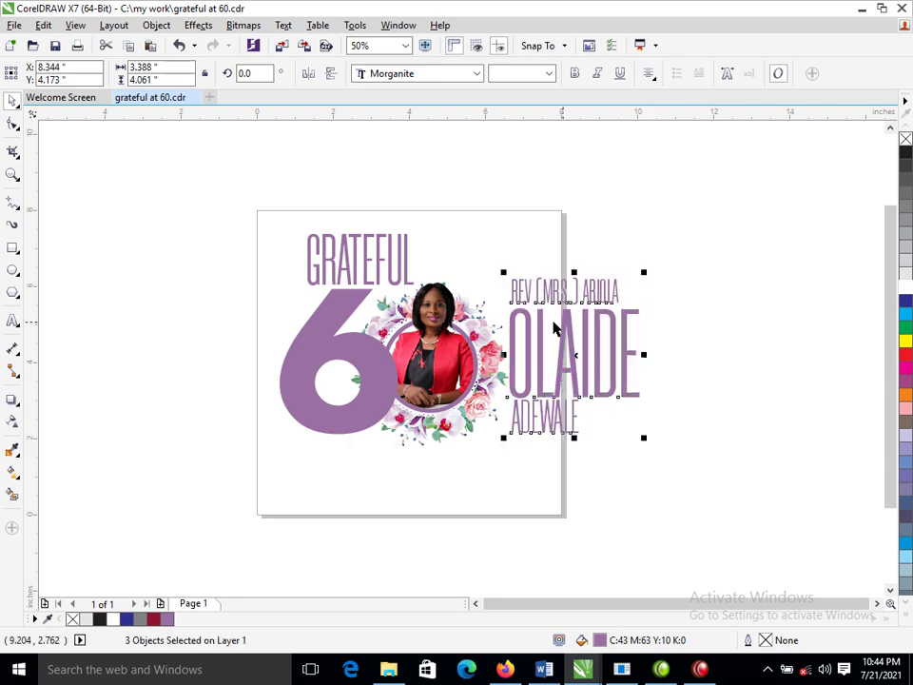
{"action": "left_click_drag", "start_coordinate": [579, 357], "coordinate": [571, 362]}
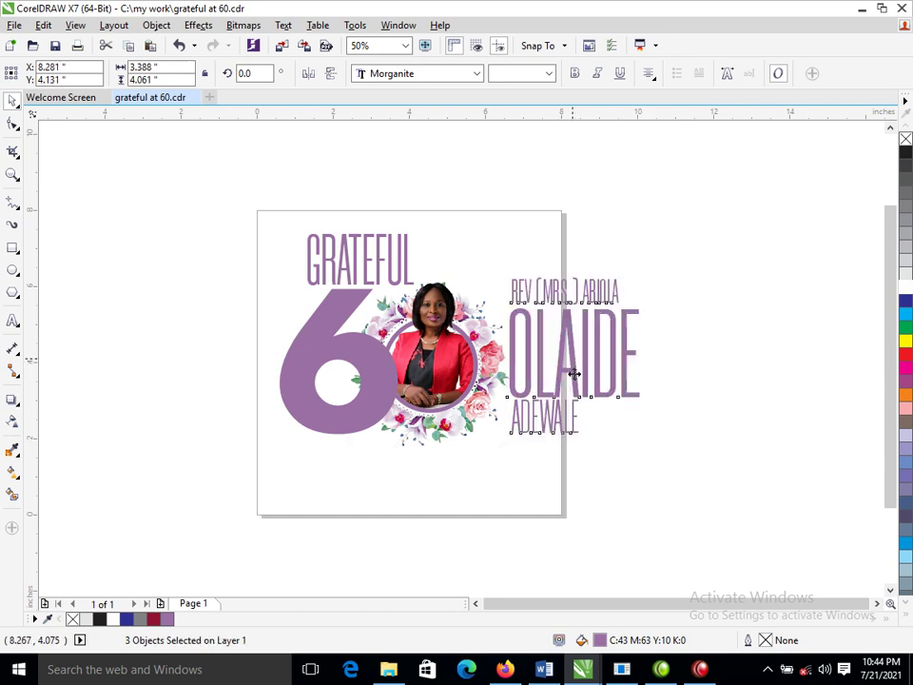
- Try the Little Daisy font on the GRATEFUL heading
{"action": "left_click", "coordinate": [401, 270]}
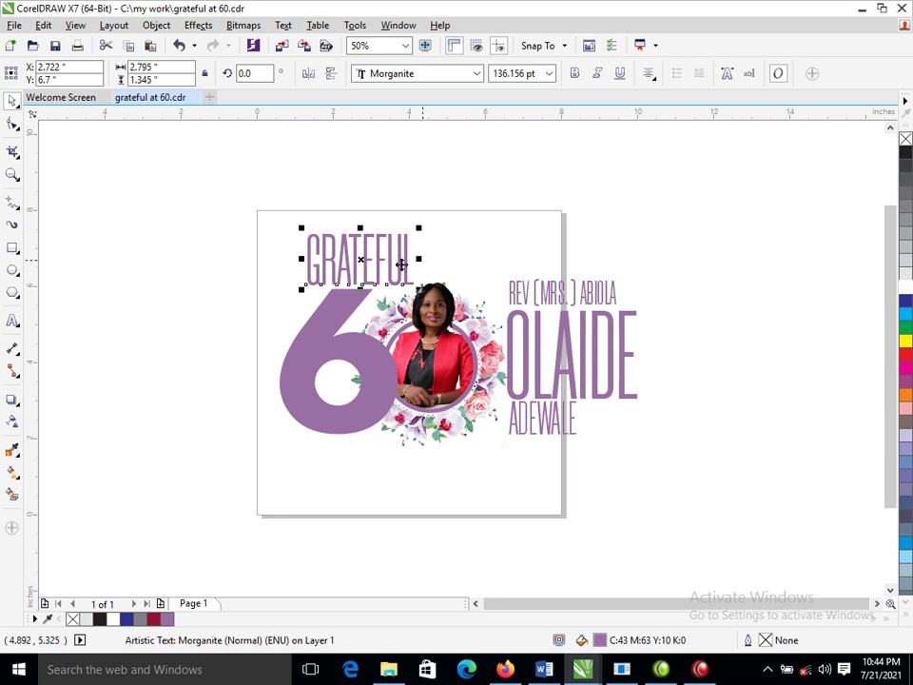
{"action": "left_click", "coordinate": [476, 73]}
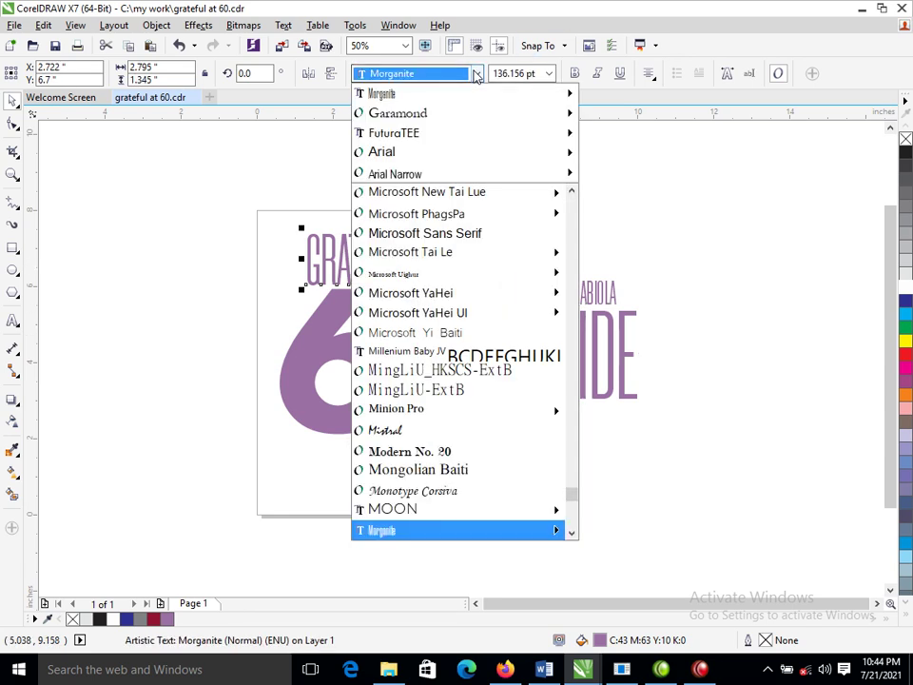
{"action": "left_click", "coordinate": [571, 192]}
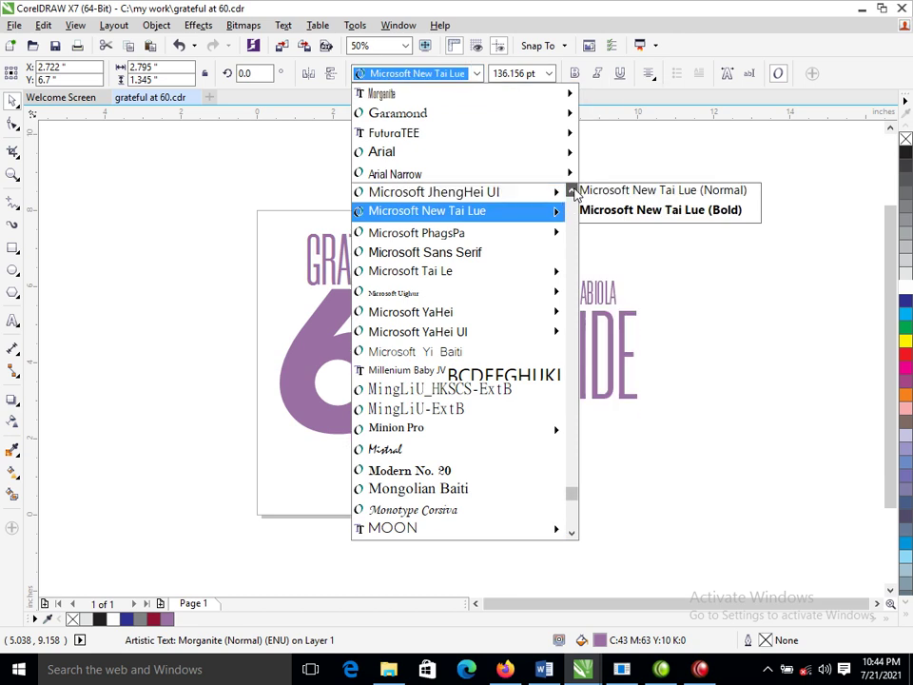
{"action": "scroll", "coordinate": [571, 192], "scroll_direction": "up", "scroll_amount": 5}
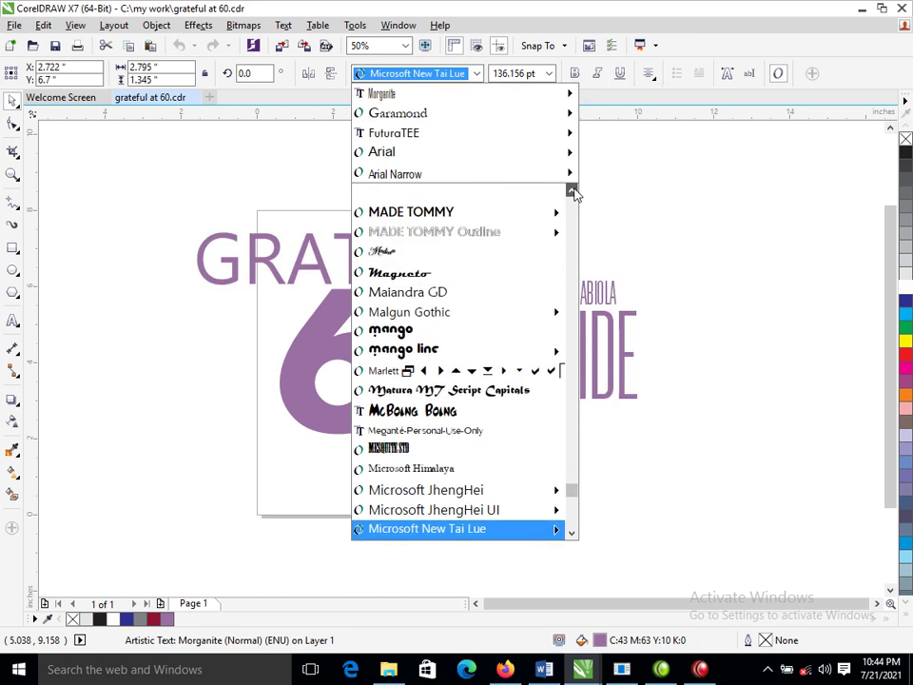
{"action": "scroll", "coordinate": [573, 193], "scroll_direction": "up", "scroll_amount": 2}
{"action": "scroll", "coordinate": [575, 194], "scroll_direction": "up", "scroll_amount": 5}
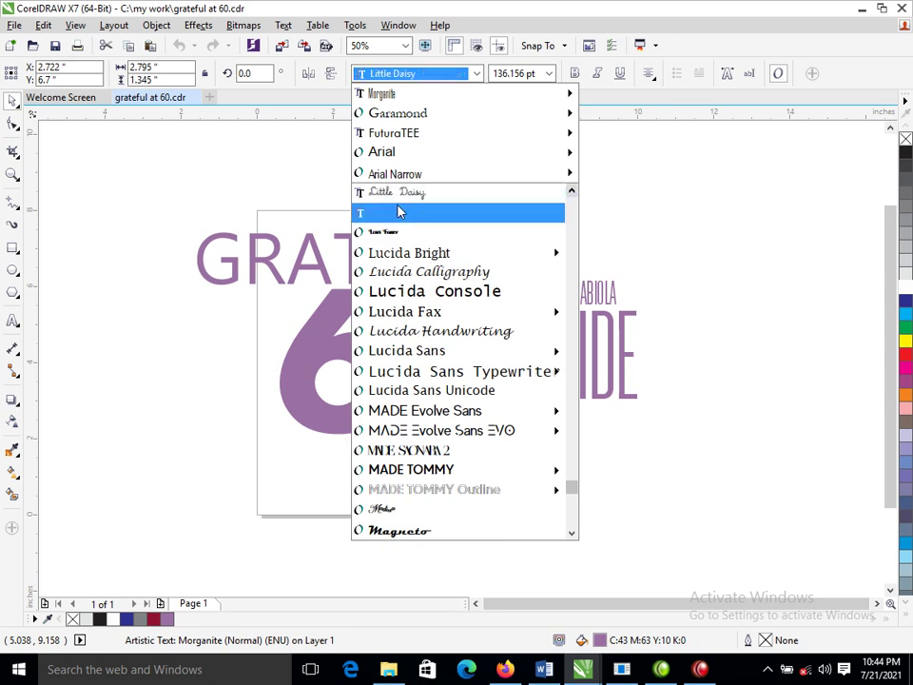
{"action": "mouse_move", "coordinate": [403, 212]}
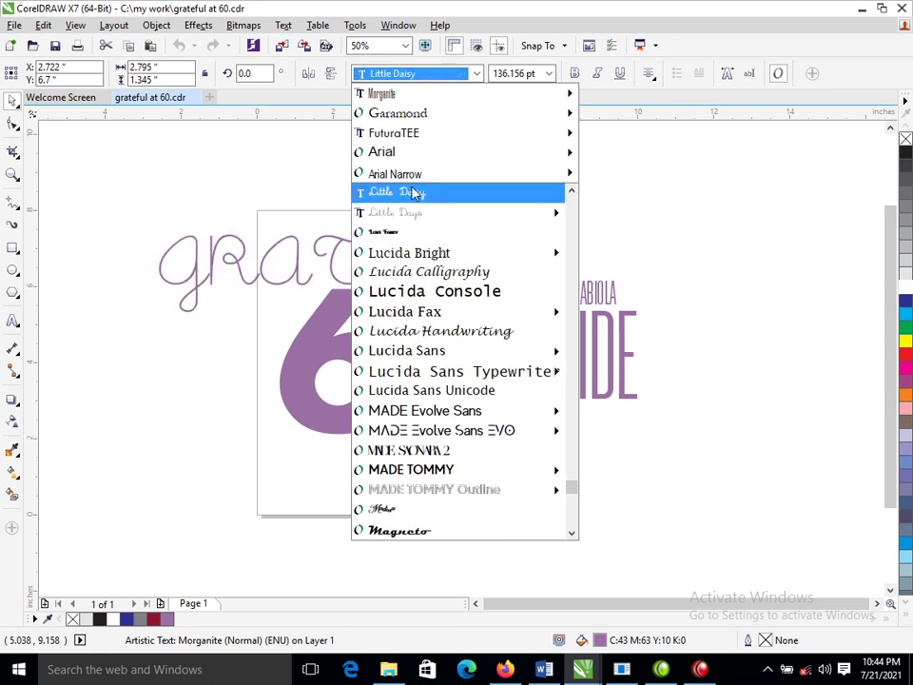
{"action": "left_click", "coordinate": [484, 201]}
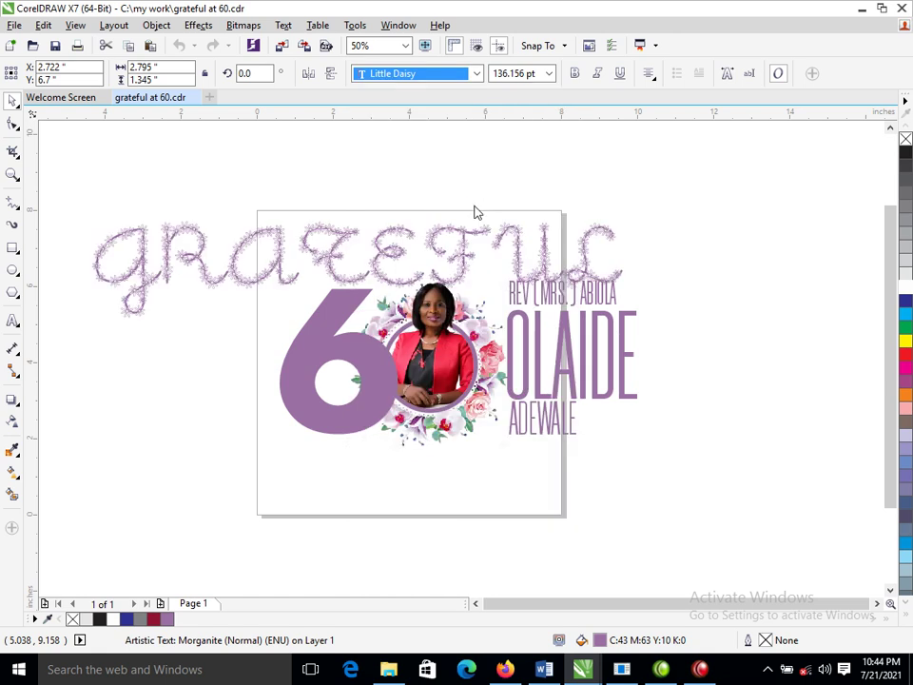
- Try the Krasty font on the GRATEFUL heading
{"action": "left_click", "coordinate": [483, 73]}
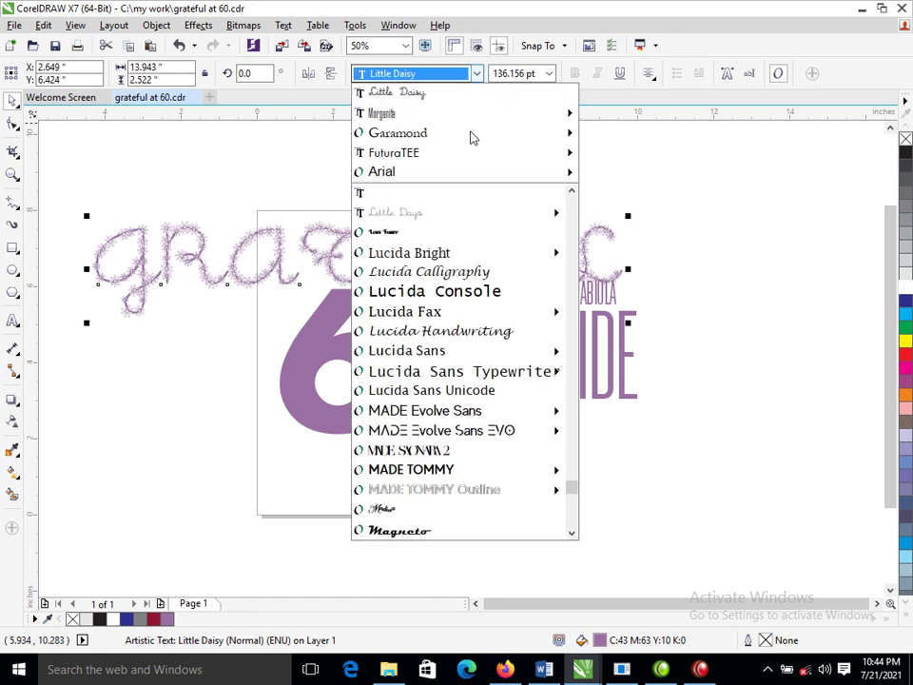
{"action": "mouse_move", "coordinate": [460, 262]}
{"action": "type", "text": "k"}
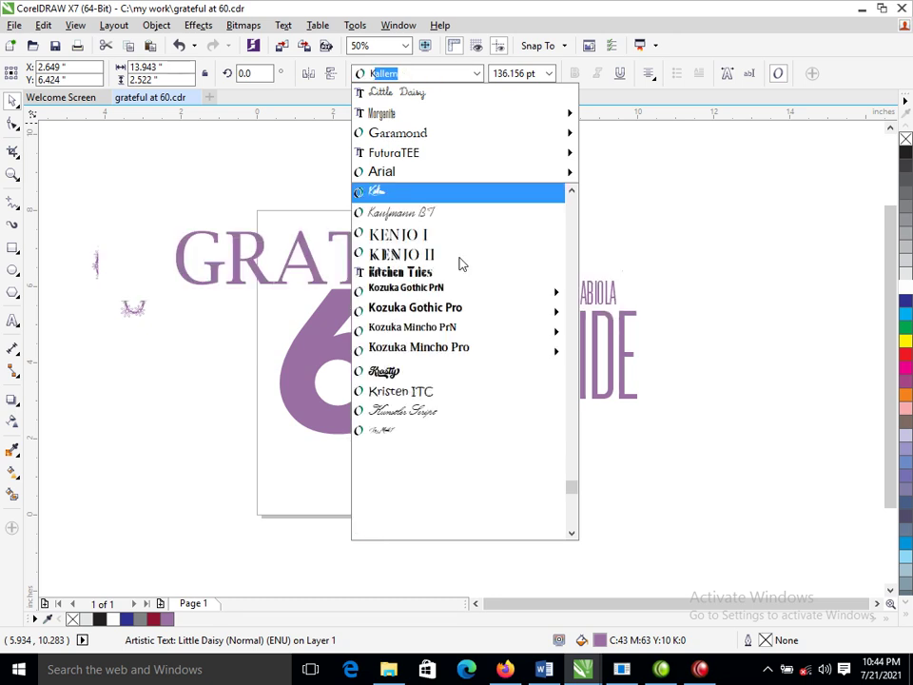
{"action": "type", "text": "en"}
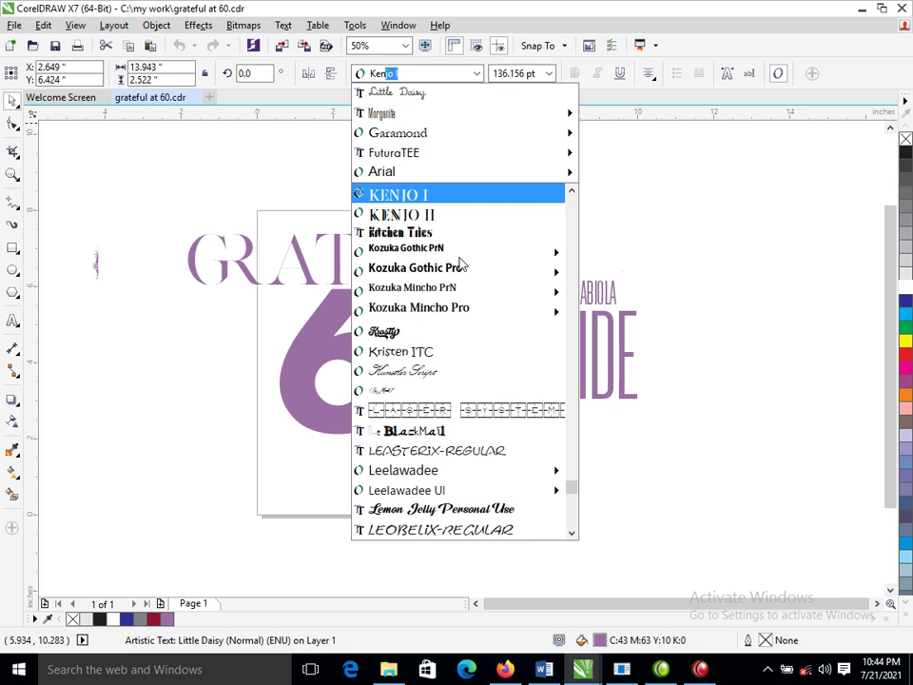
{"action": "left_click", "coordinate": [385, 331]}
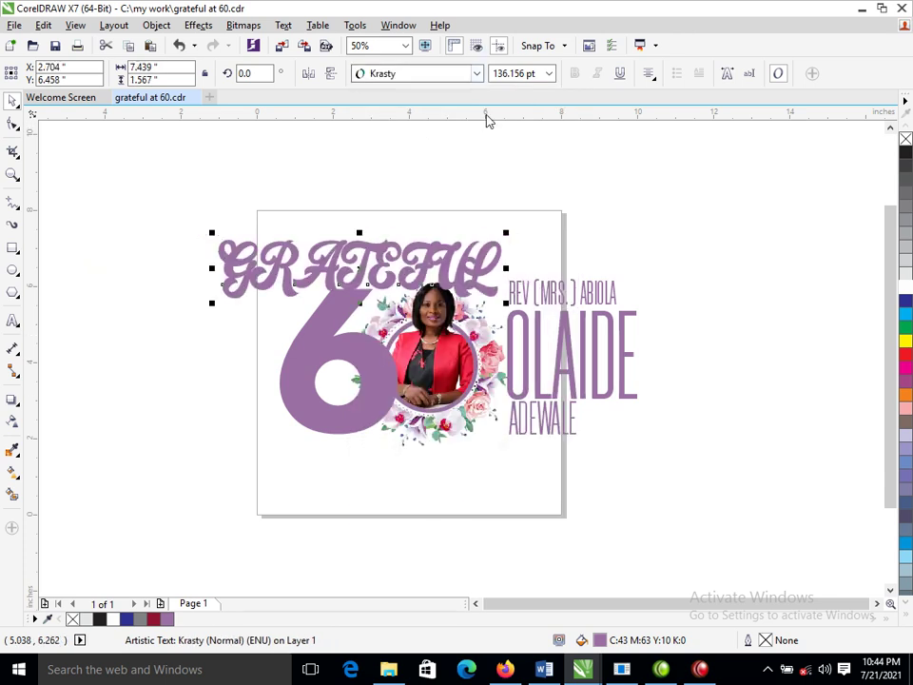
- Try the Hello Paris Script font on the GRATEFUL heading
{"action": "left_click", "coordinate": [476, 74]}
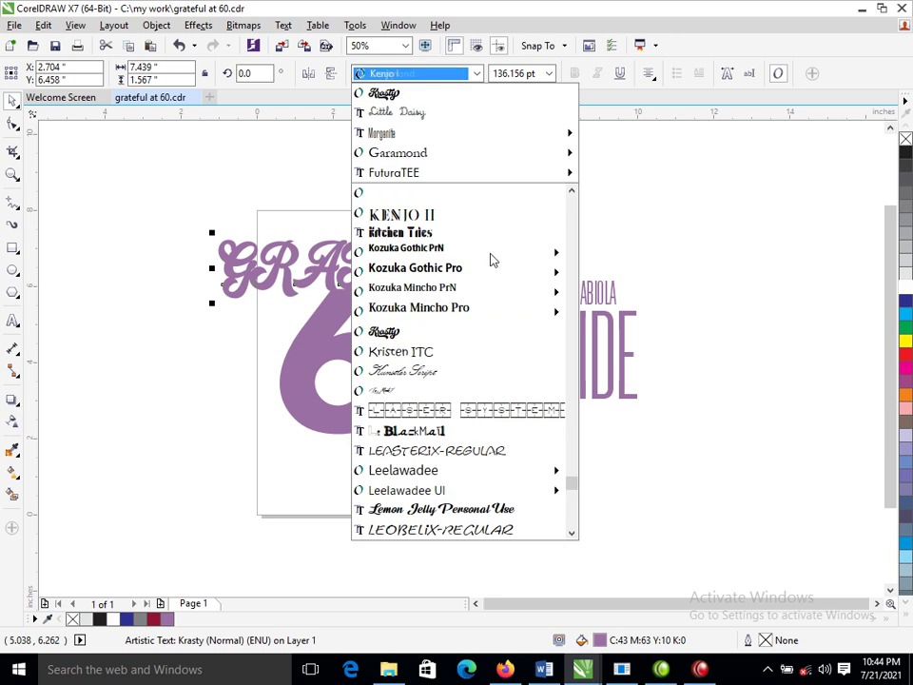
{"action": "left_click", "coordinate": [573, 193]}
{"action": "left_click_drag", "start_coordinate": [573, 192], "coordinate": [574, 192]}
{"action": "left_click", "coordinate": [574, 192]}
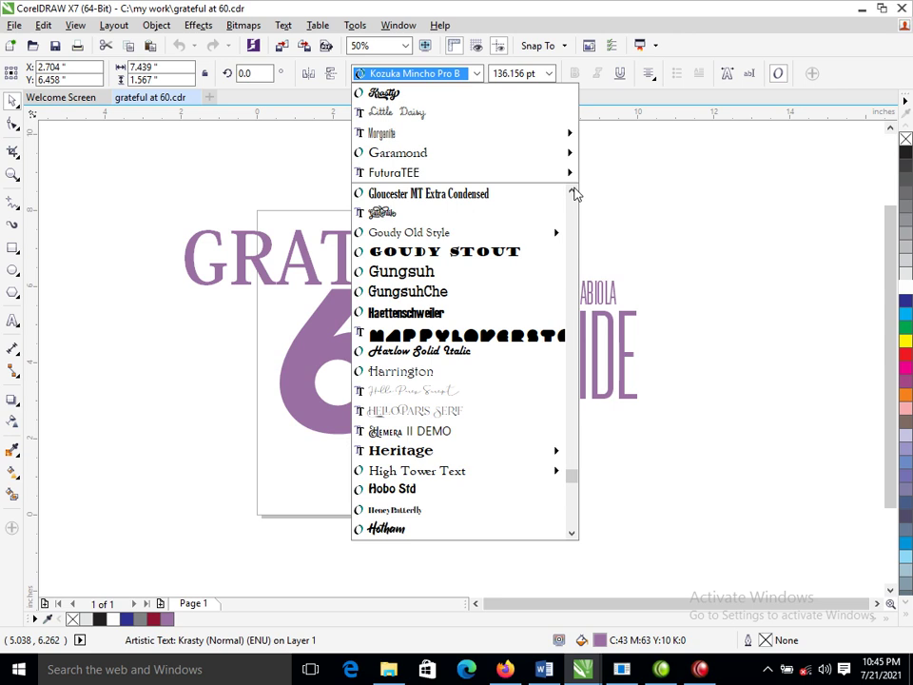
{"action": "left_click", "coordinate": [443, 389]}
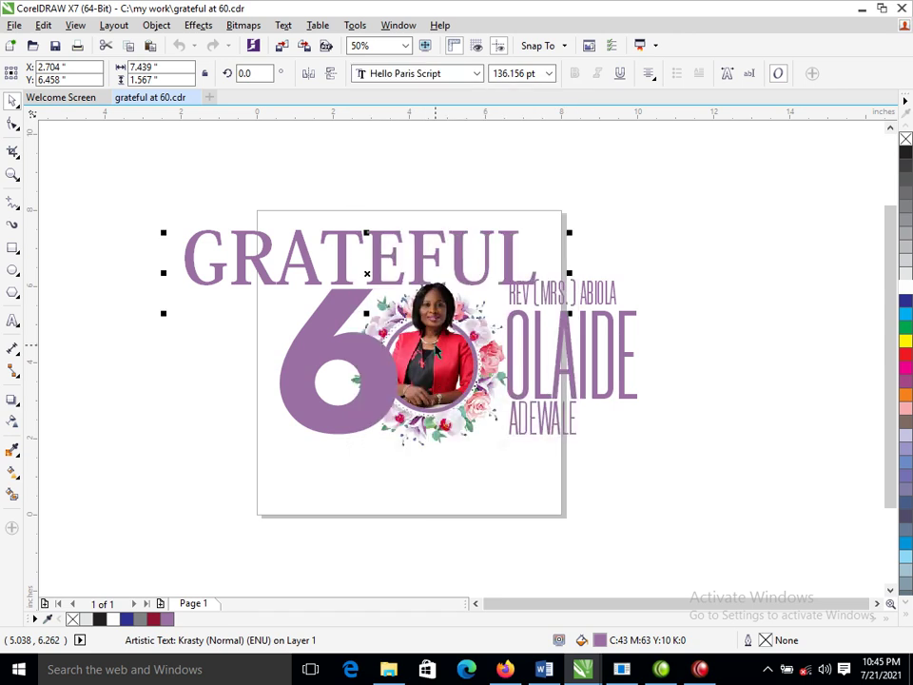
- Change the whole GRATEFUL heading to lowercase and move it above the wreath, centred at about X 5.37 and Y 7.0 inches
{"action": "double_click", "coordinate": [539, 257]}
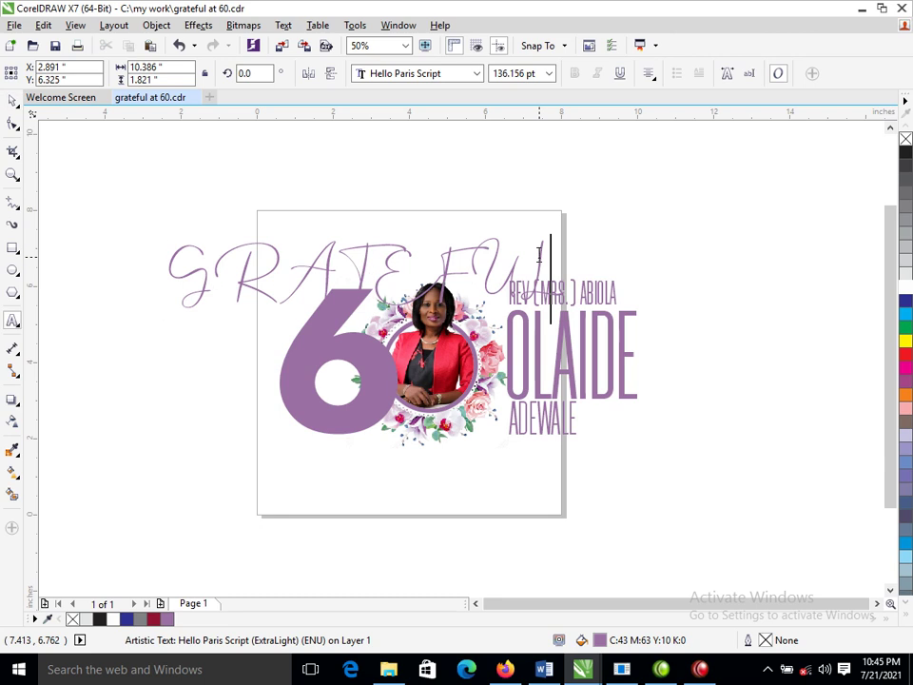
{"action": "key", "text": "ctrl+a"}
{"action": "key", "text": "shift+F3"}
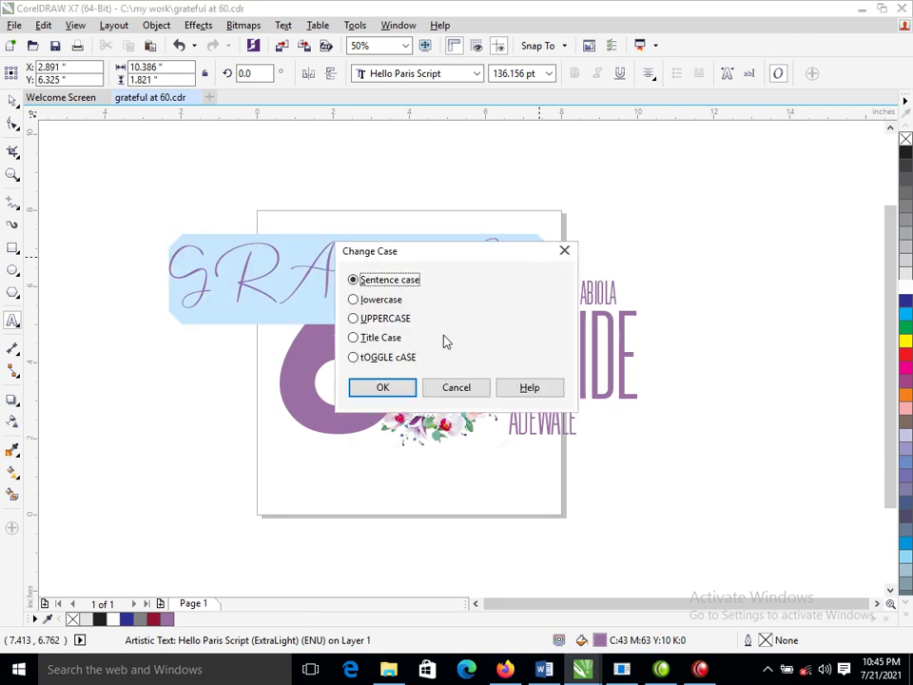
{"action": "left_click", "coordinate": [353, 300]}
{"action": "left_click", "coordinate": [382, 388]}
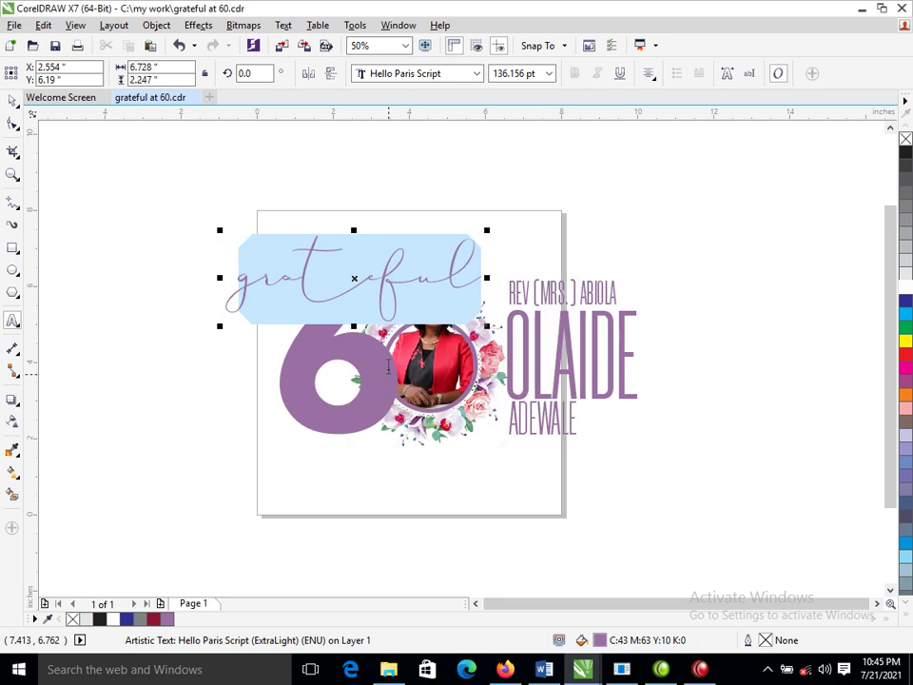
{"action": "left_click", "coordinate": [12, 99]}
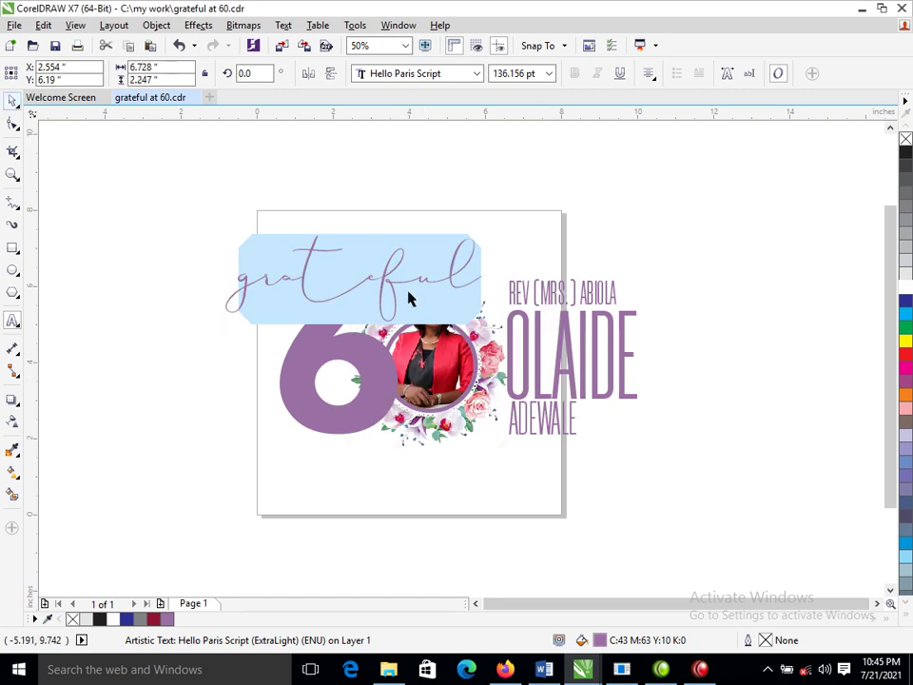
{"action": "left_click_drag", "start_coordinate": [384, 276], "coordinate": [490, 246]}
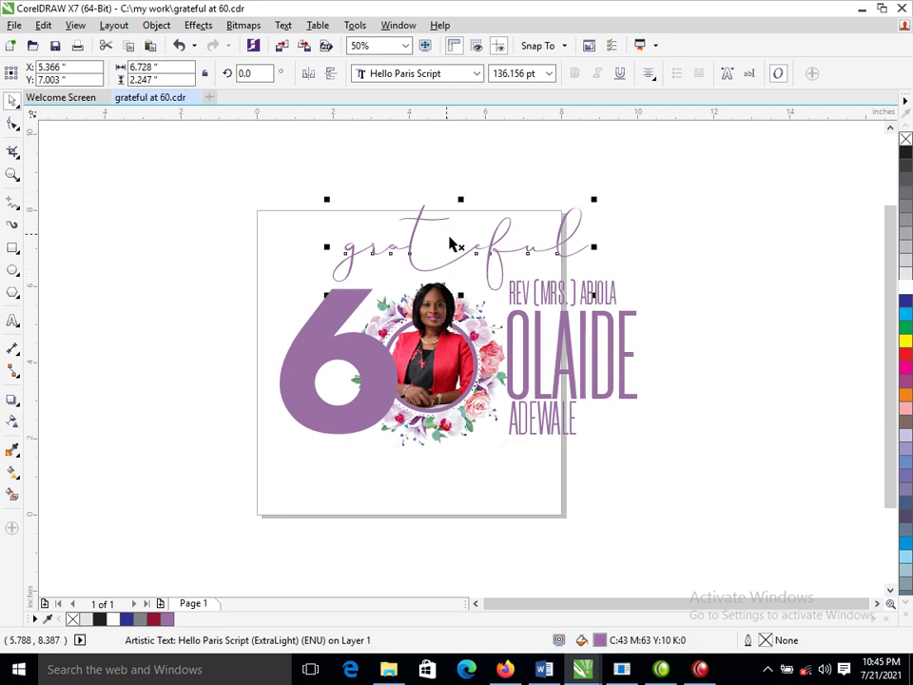
- Set the lowercase heading's font to diamonda
{"action": "left_click", "coordinate": [476, 74]}
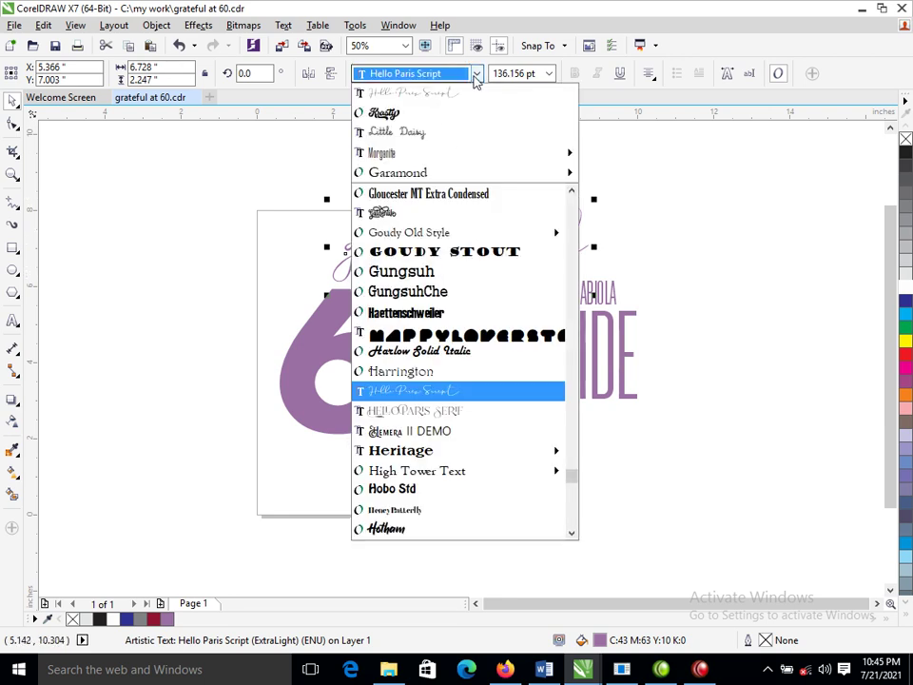
{"action": "left_click", "coordinate": [572, 193]}
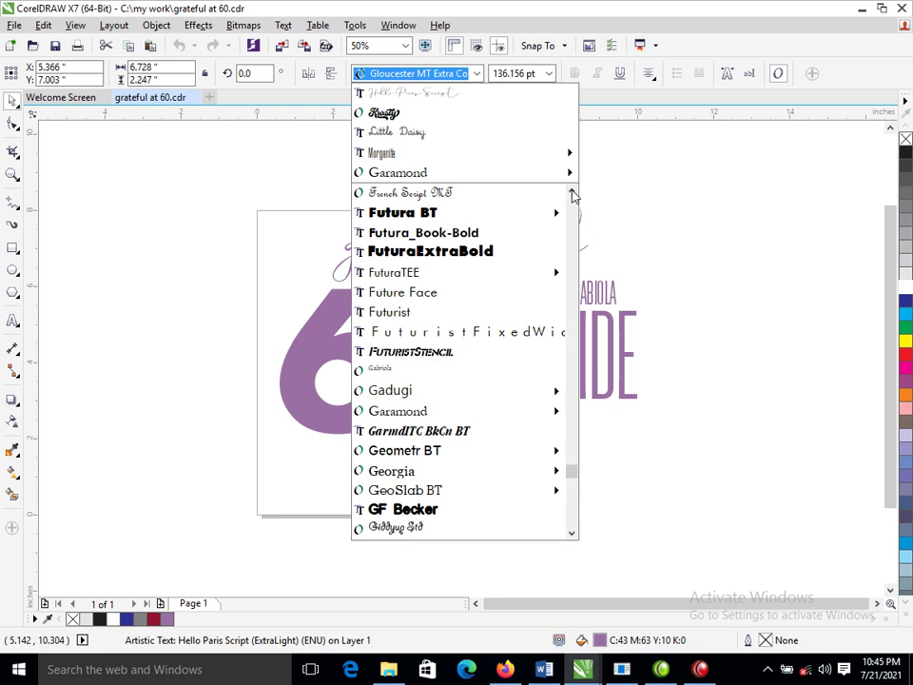
{"action": "left_click", "coordinate": [572, 193]}
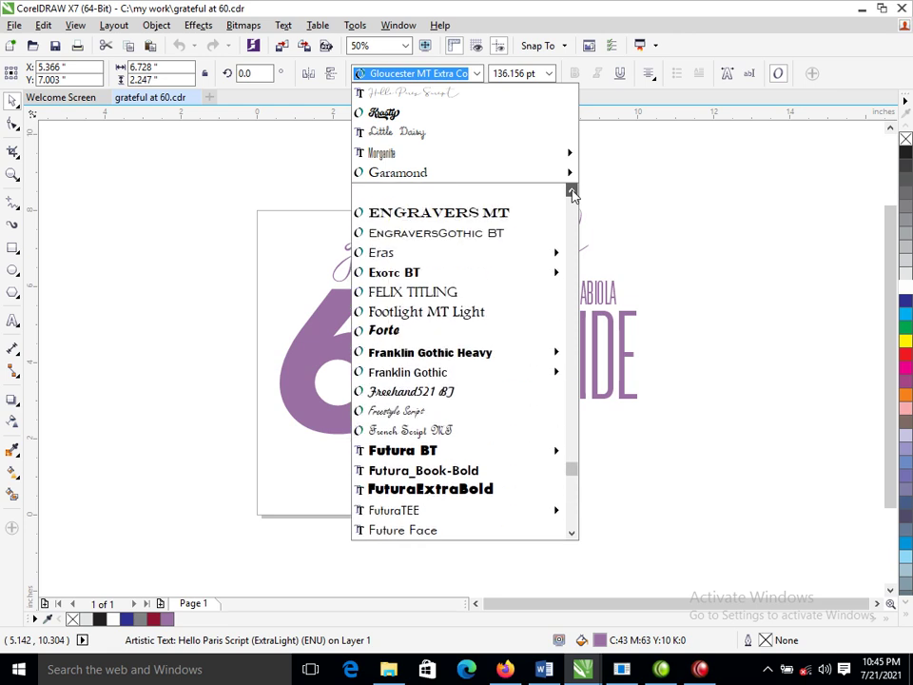
{"action": "left_click_drag", "start_coordinate": [572, 193], "coordinate": [572, 192]}
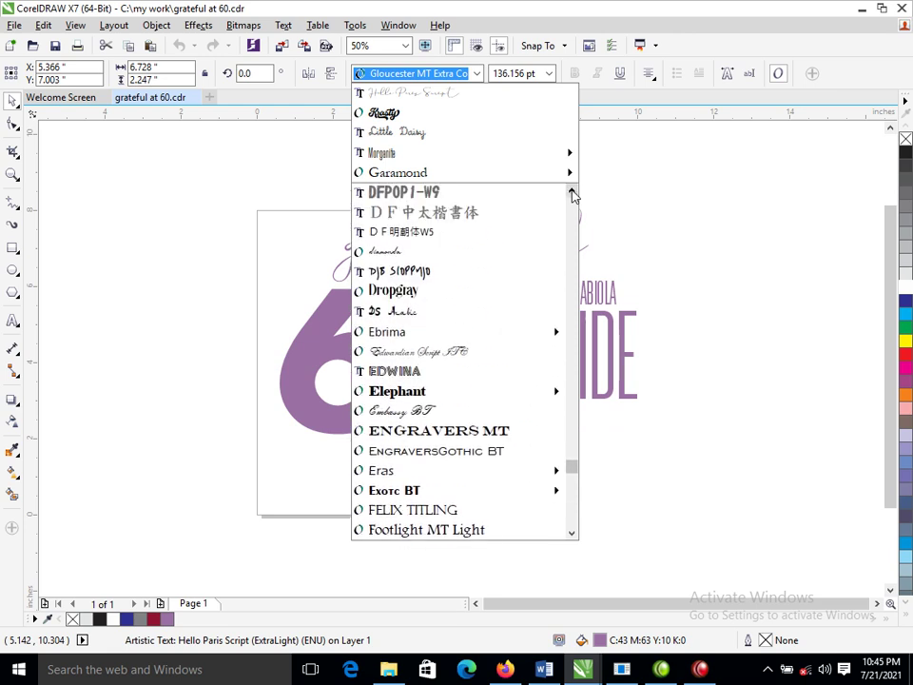
{"action": "left_click", "coordinate": [399, 252]}
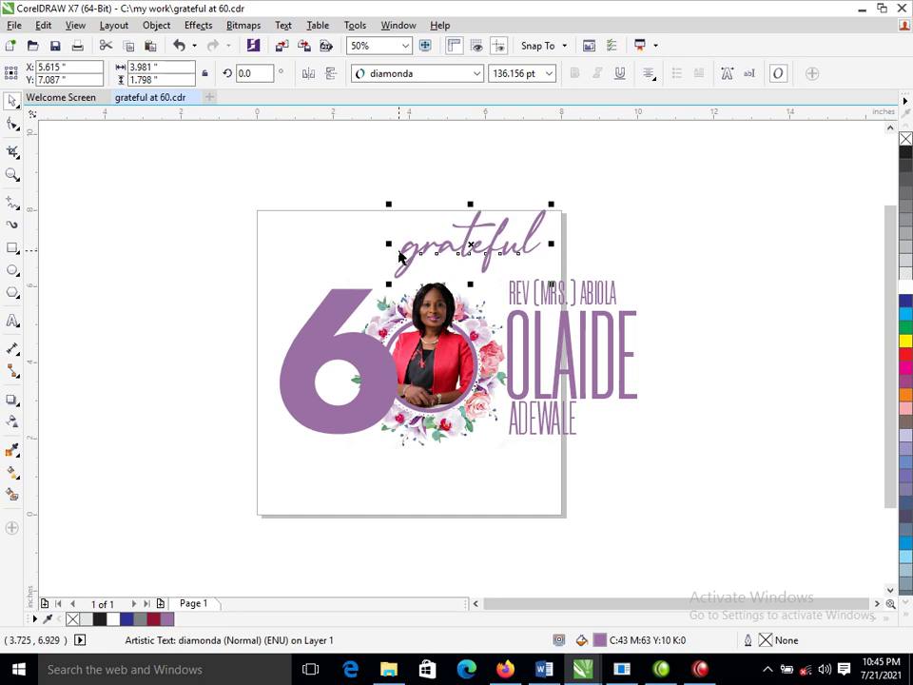
- Replace the heading's lowercase first letter with a capital G so it reads Grateful
{"action": "double_click", "coordinate": [421, 249]}
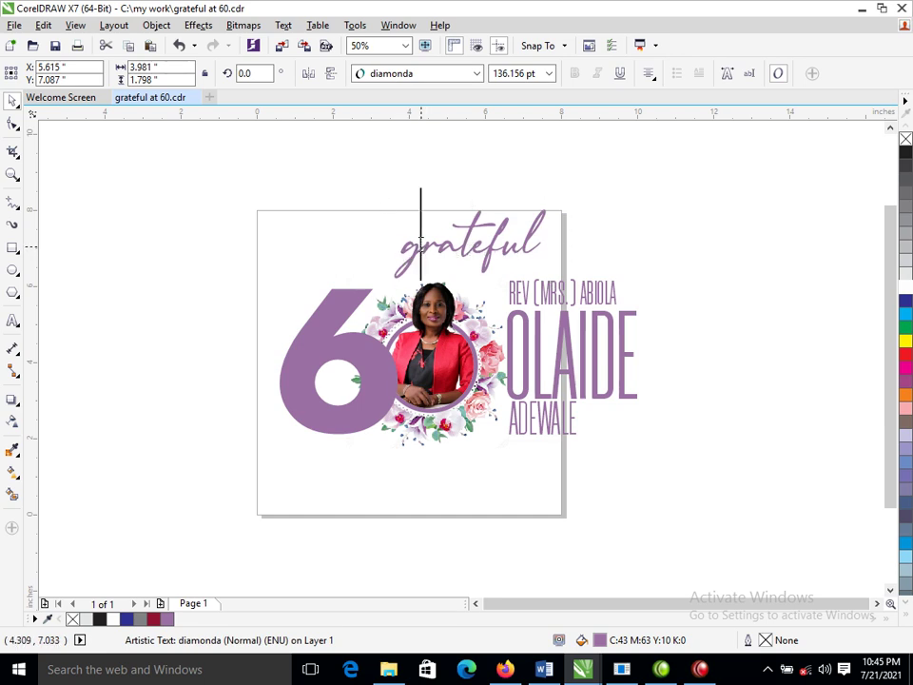
{"action": "left_click_drag", "start_coordinate": [419, 248], "coordinate": [385, 247]}
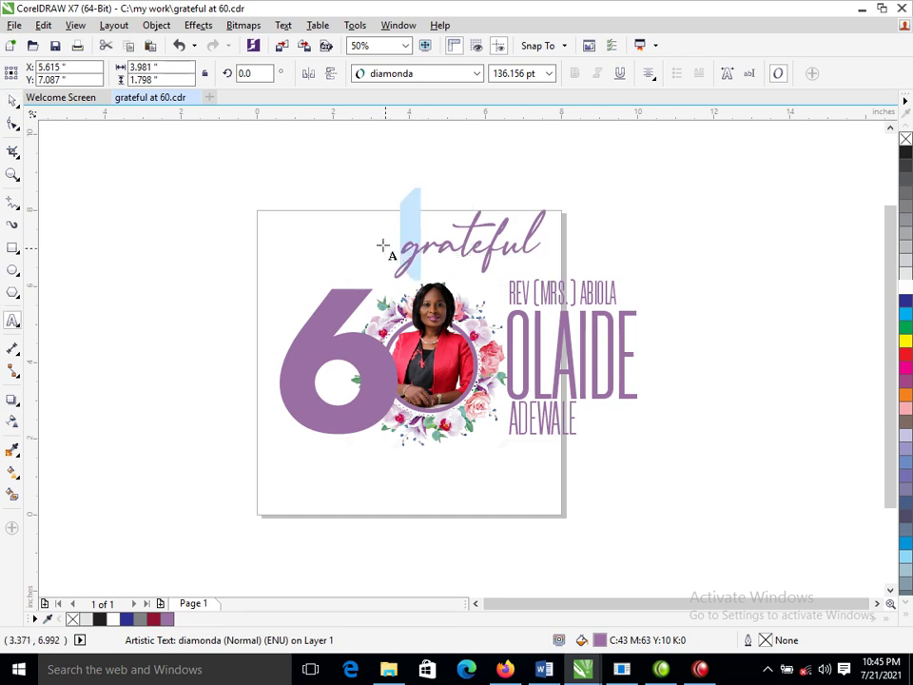
{"action": "key", "text": "Right"}
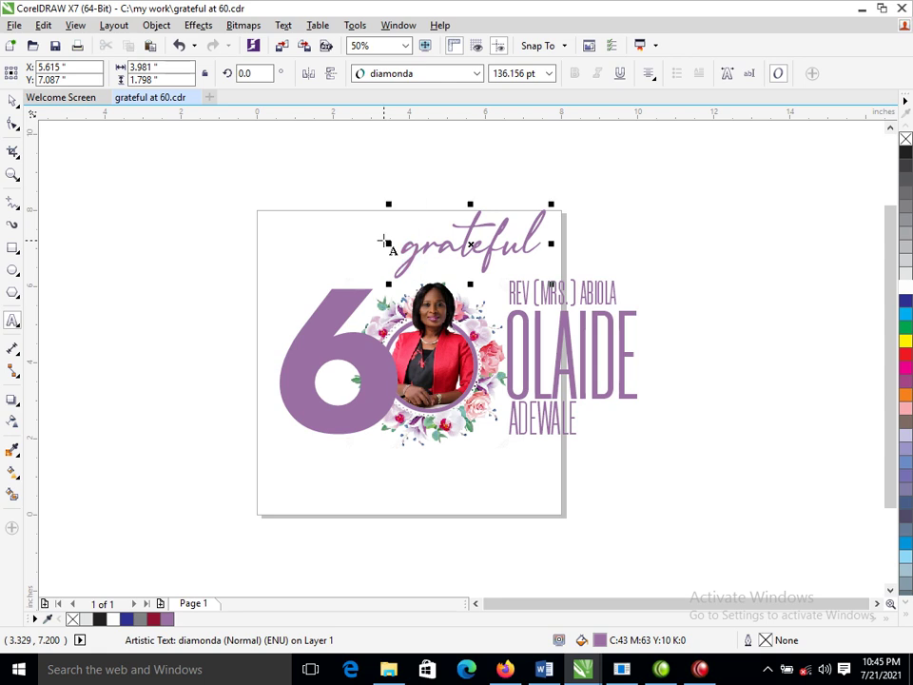
{"action": "key", "text": "BackSpace"}
{"action": "type", "text": "G"}
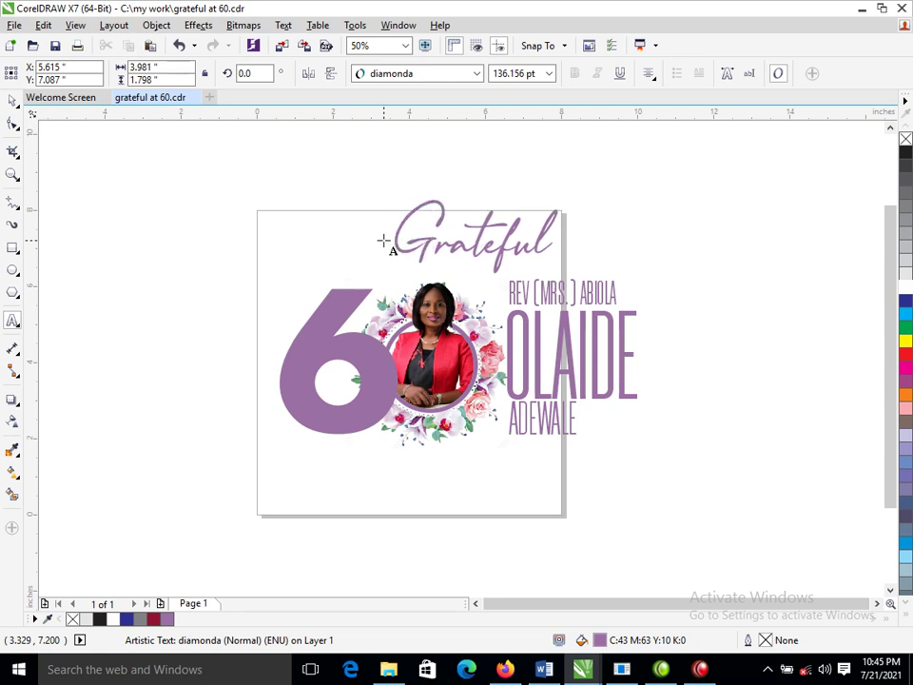
- Move the Grateful heading over the 60, centred at about X 3.8 and Y 7.1 inches
{"action": "left_click", "coordinate": [11, 99]}
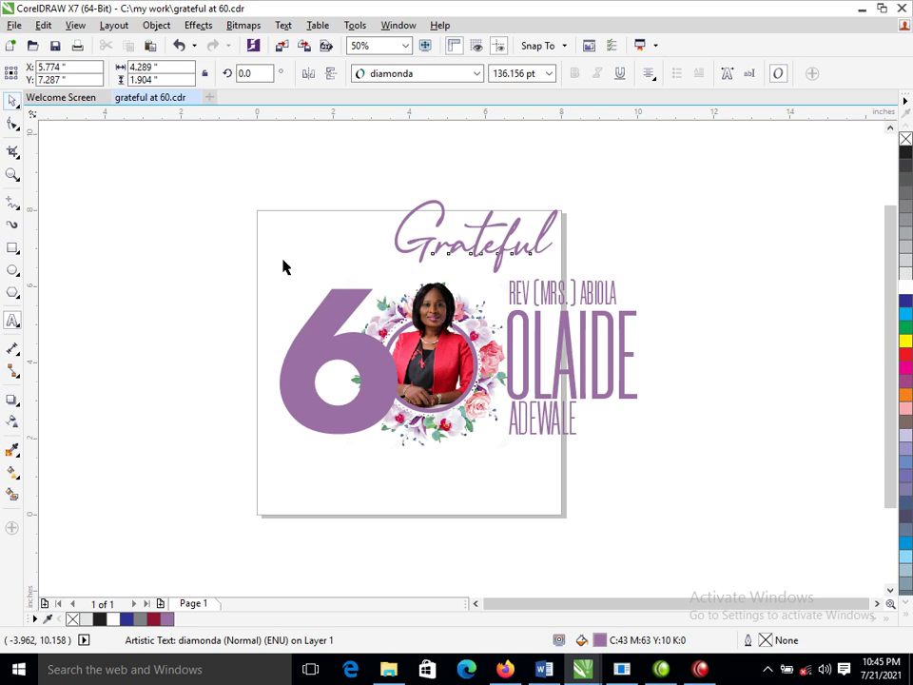
{"action": "left_click", "coordinate": [456, 211]}
{"action": "left_click_drag", "start_coordinate": [472, 241], "coordinate": [402, 249]}
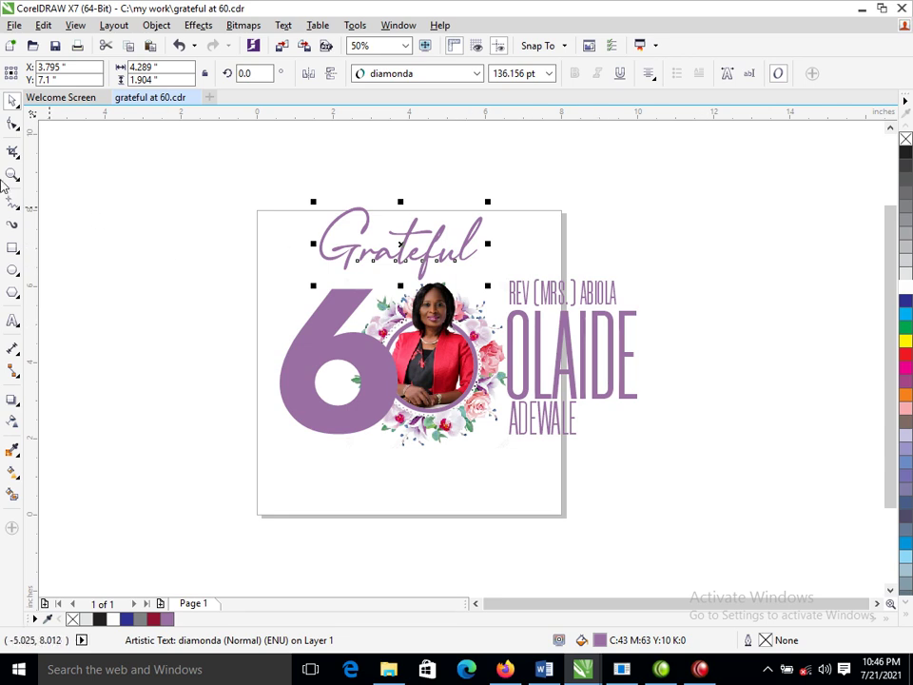
- Draw a wavy Bézier curve about 4.2 by 1.5 inches from the end of the Grateful heading over the name text
{"action": "left_click", "coordinate": [13, 247]}
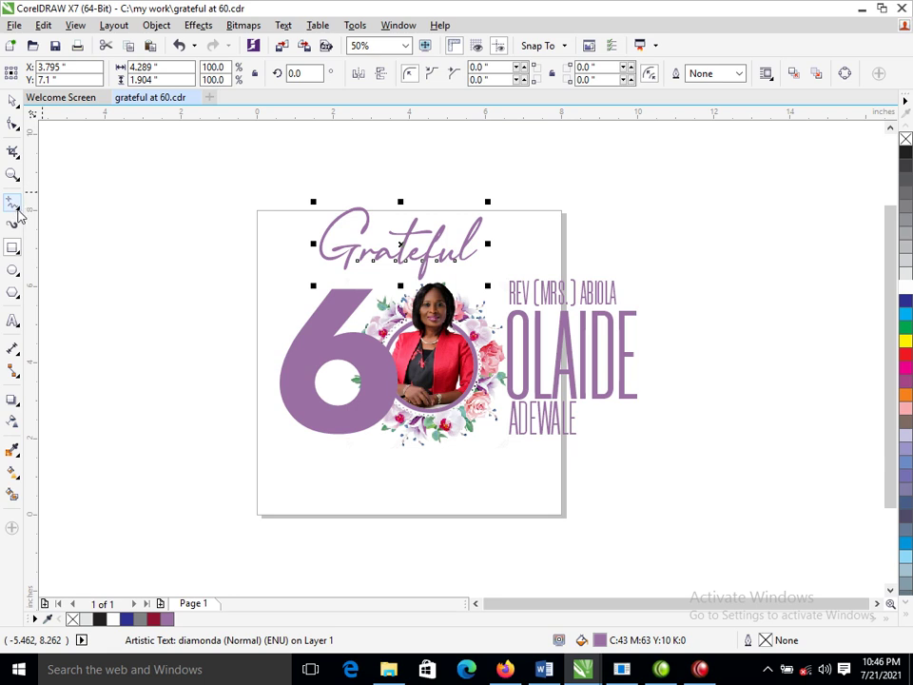
{"action": "left_click", "coordinate": [19, 207]}
{"action": "left_click", "coordinate": [19, 211]}
{"action": "left_click", "coordinate": [20, 204]}
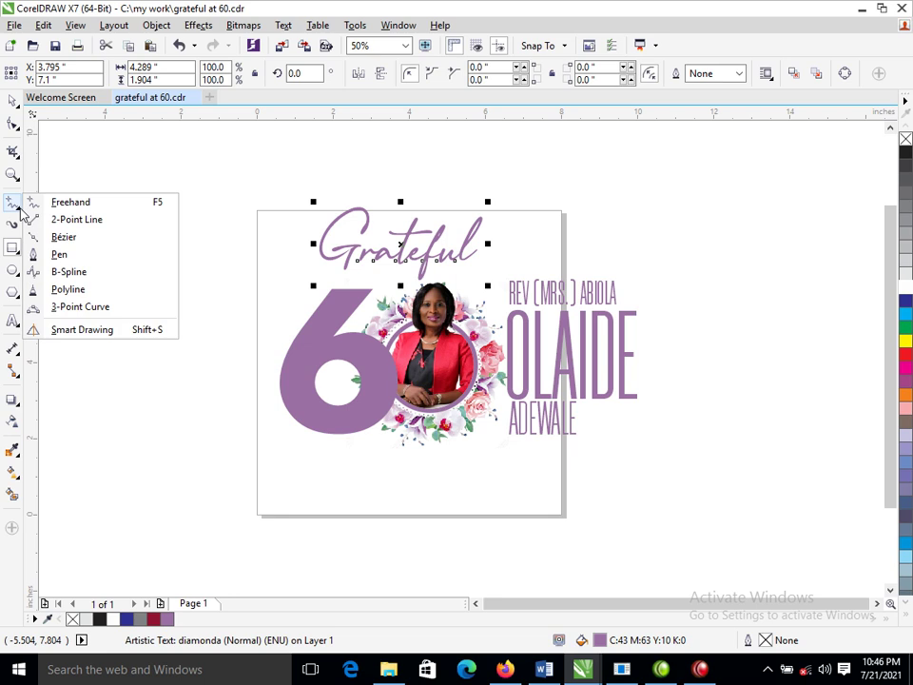
{"action": "left_click", "coordinate": [64, 237]}
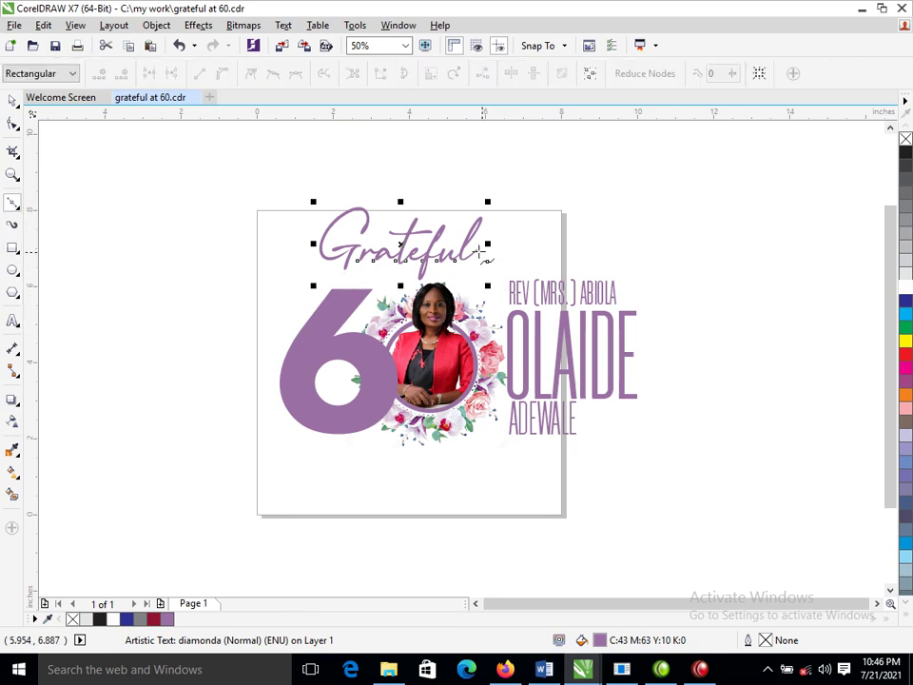
{"action": "left_click", "coordinate": [475, 250]}
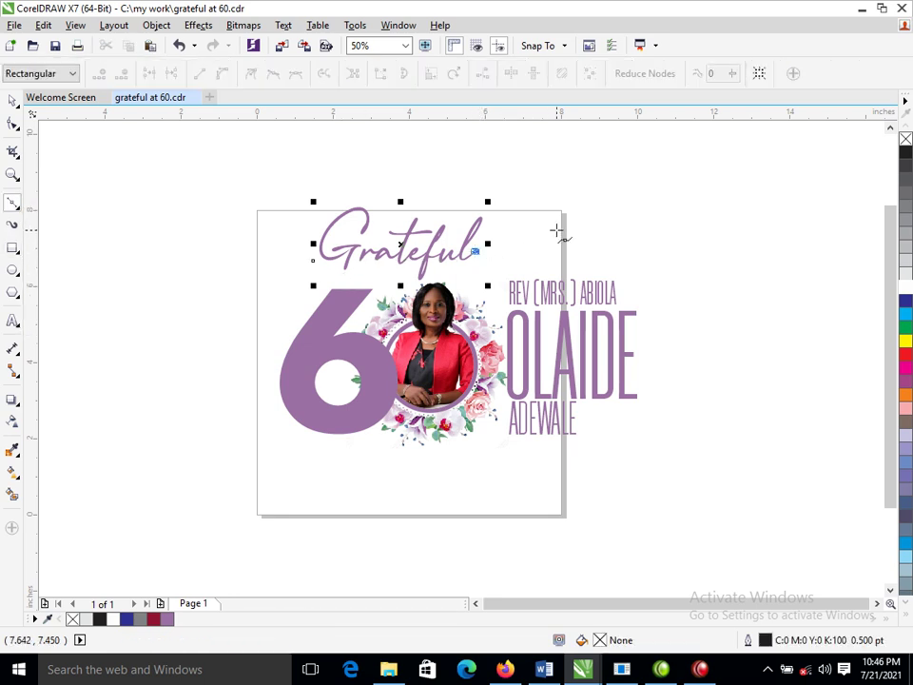
{"action": "left_click", "coordinate": [561, 232]}
{"action": "left_click_drag", "start_coordinate": [564, 235], "coordinate": [667, 253]}
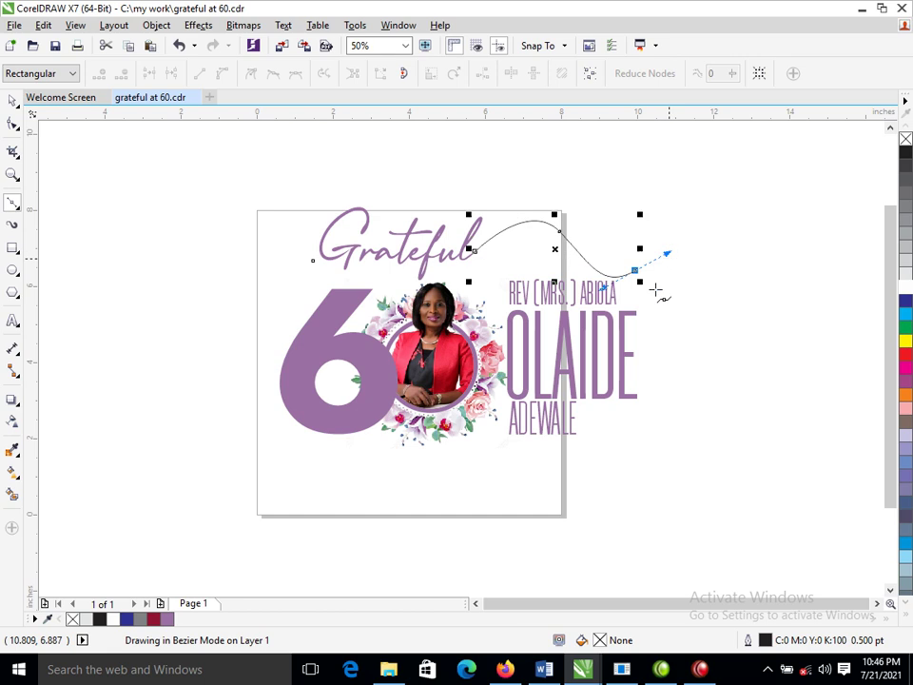
{"action": "double_click", "coordinate": [631, 345]}
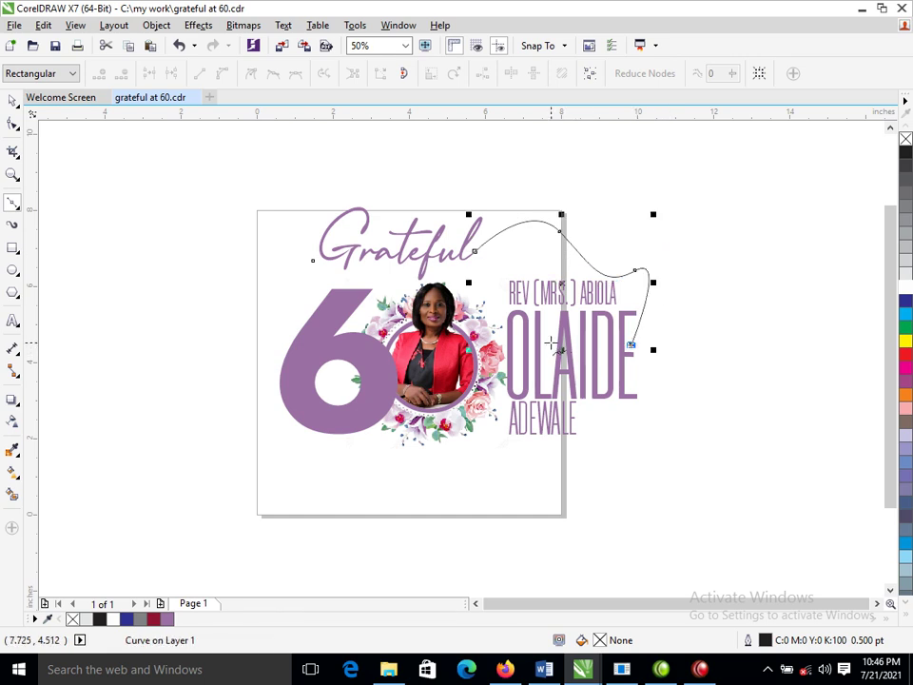
{"action": "key", "text": "ctrl+z"}
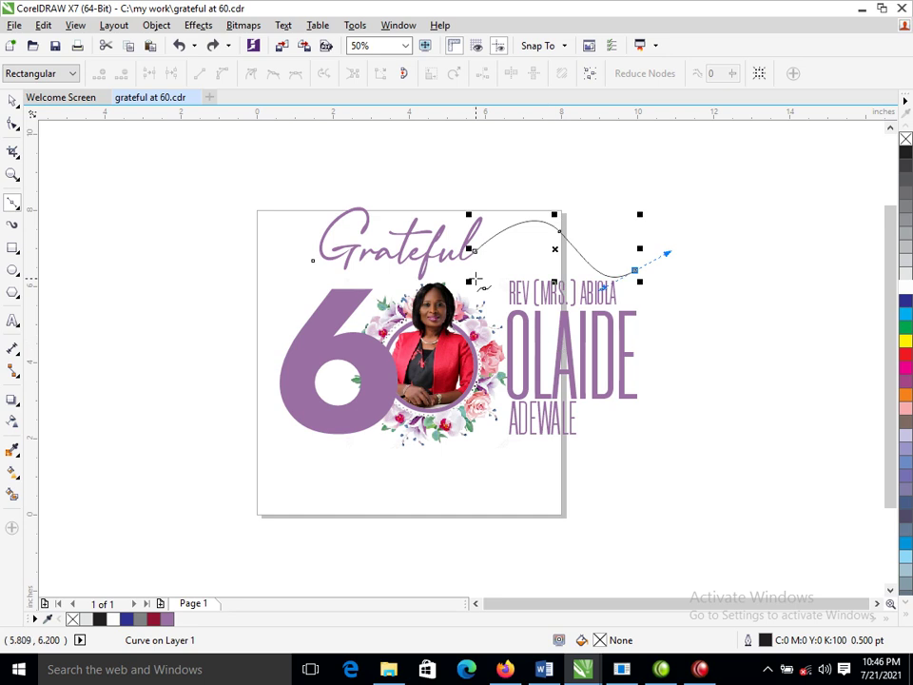
- Colour the wavy curve's outline the heading's purple C43 M63 Y10 K0 and shift its start node onto the tail of the final l
{"action": "key", "text": "space"}
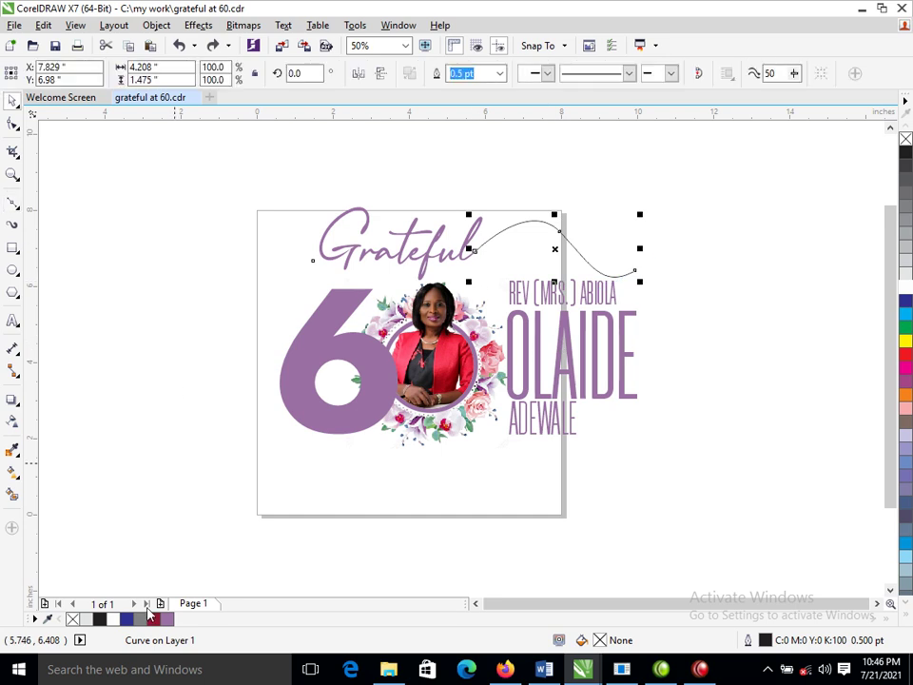
{"action": "key", "text": "z"}
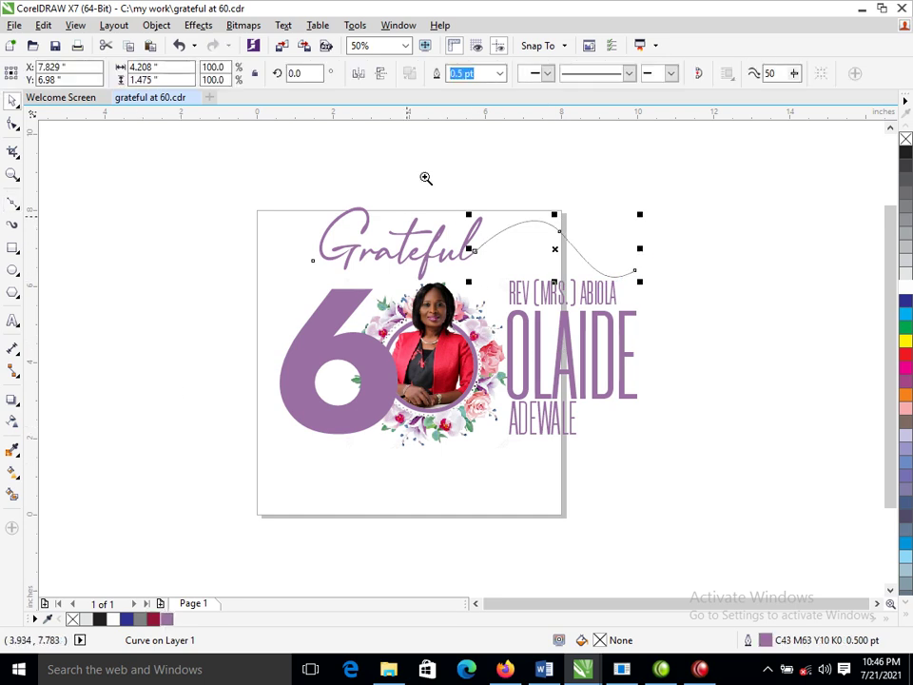
{"action": "left_click_drag", "start_coordinate": [373, 186], "coordinate": [638, 350]}
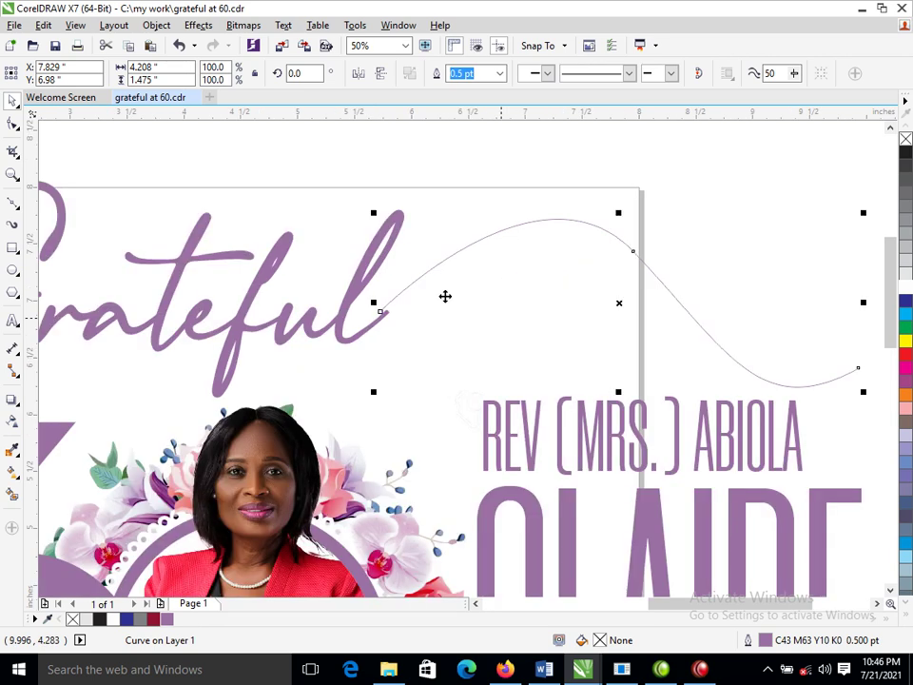
{"action": "key", "text": "F10"}
{"action": "left_click", "coordinate": [384, 313]}
{"action": "mouse_move", "coordinate": [385, 323]}
{"action": "left_mouse_down"}
{"action": "mouse_move", "coordinate": [396, 330]}
{"action": "mouse_move", "coordinate": [391, 338]}
{"action": "left_mouse_up"}
{"action": "key", "text": "space"}
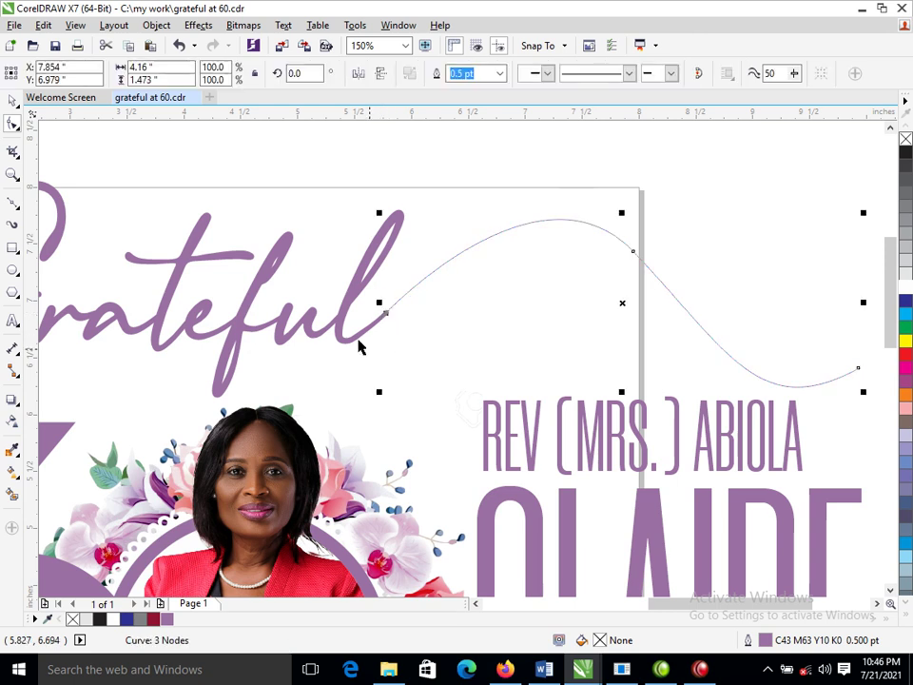
- Set the wavy curve's outline width to 2 points
{"action": "key", "text": "F12"}
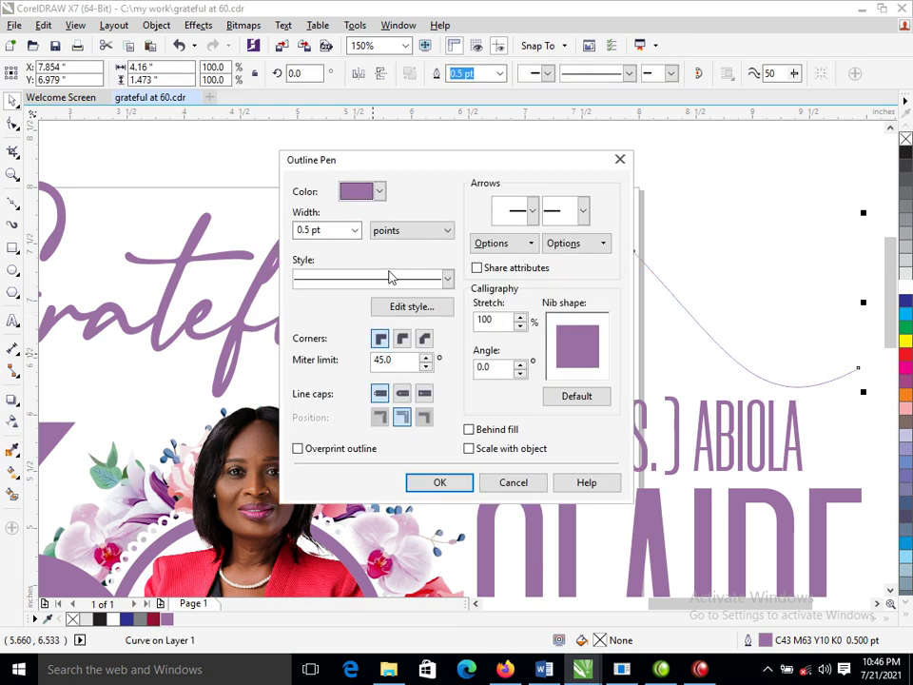
{"action": "double_click", "coordinate": [312, 230]}
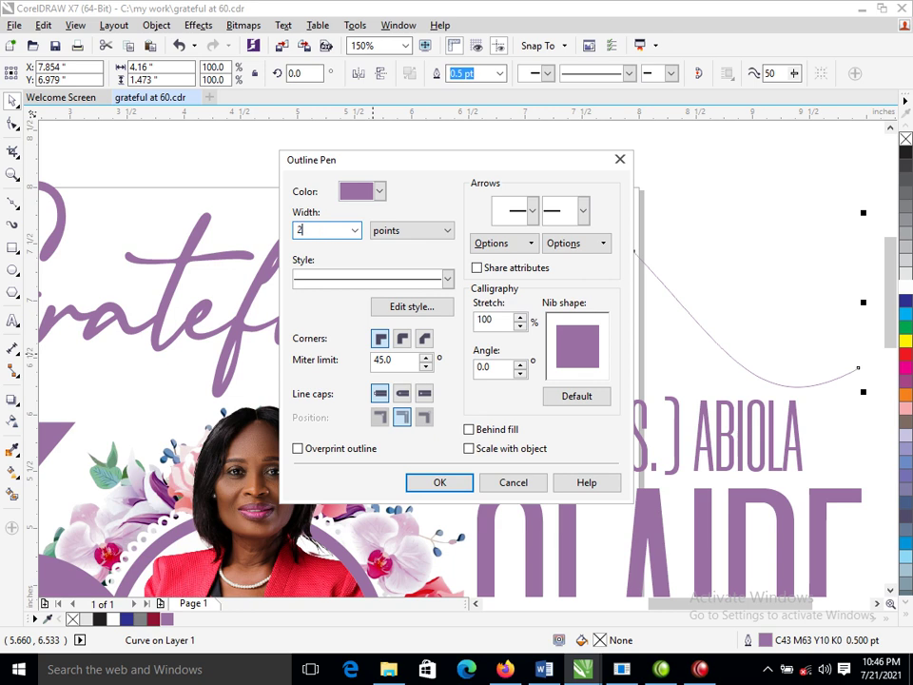
{"action": "type", "text": "2"}
{"action": "key", "text": "Return"}
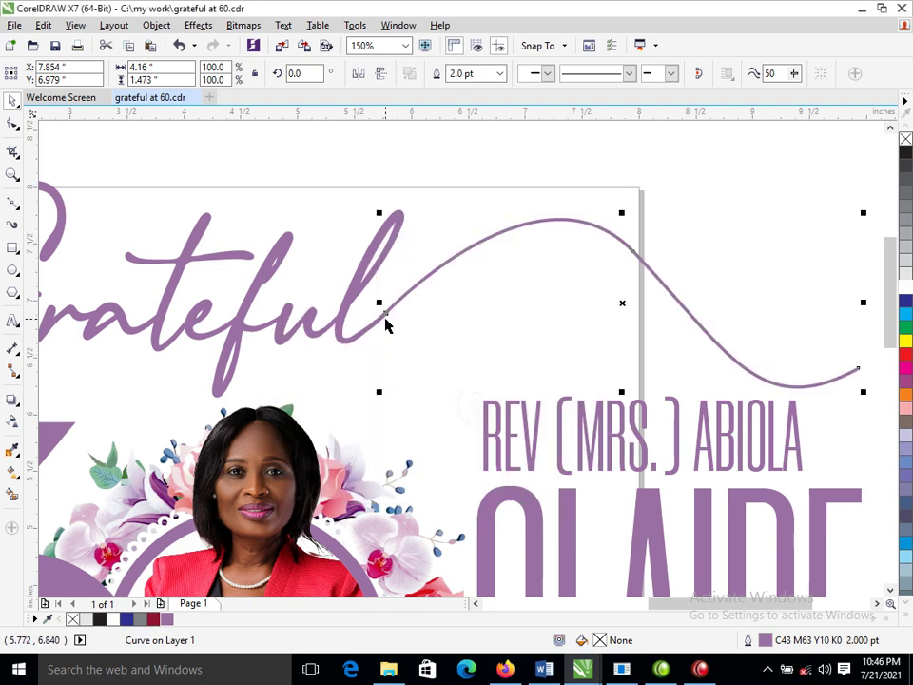
- Draw a rectangle around the whole design and scale it down to about 10.5 by 7.6 inches
{"action": "scroll", "coordinate": [373, 301], "scroll_direction": "down", "scroll_amount": 2}
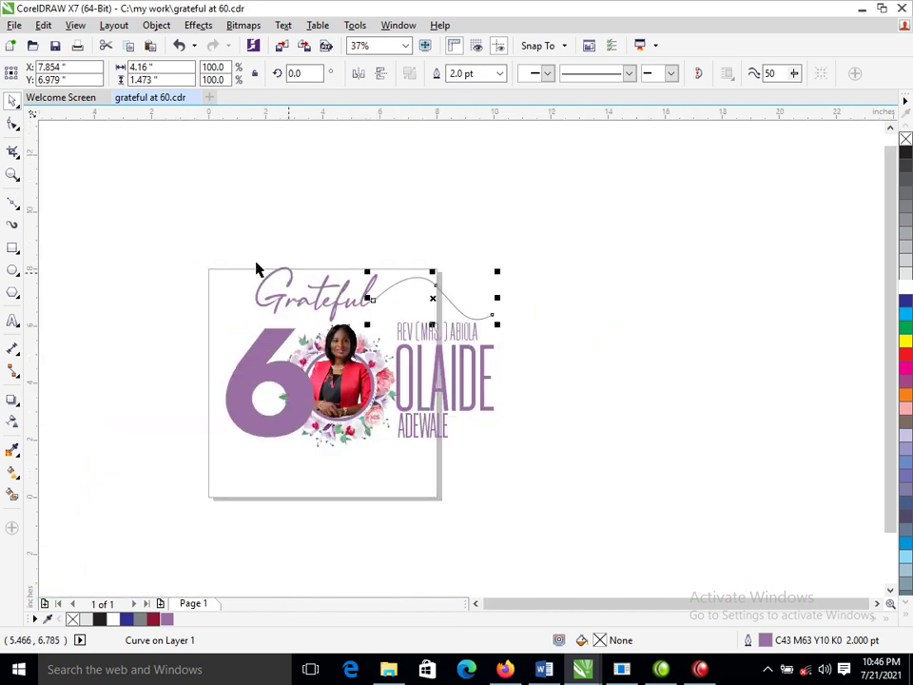
{"action": "key", "text": "F2"}
{"action": "left_click_drag", "start_coordinate": [143, 210], "coordinate": [626, 526]}
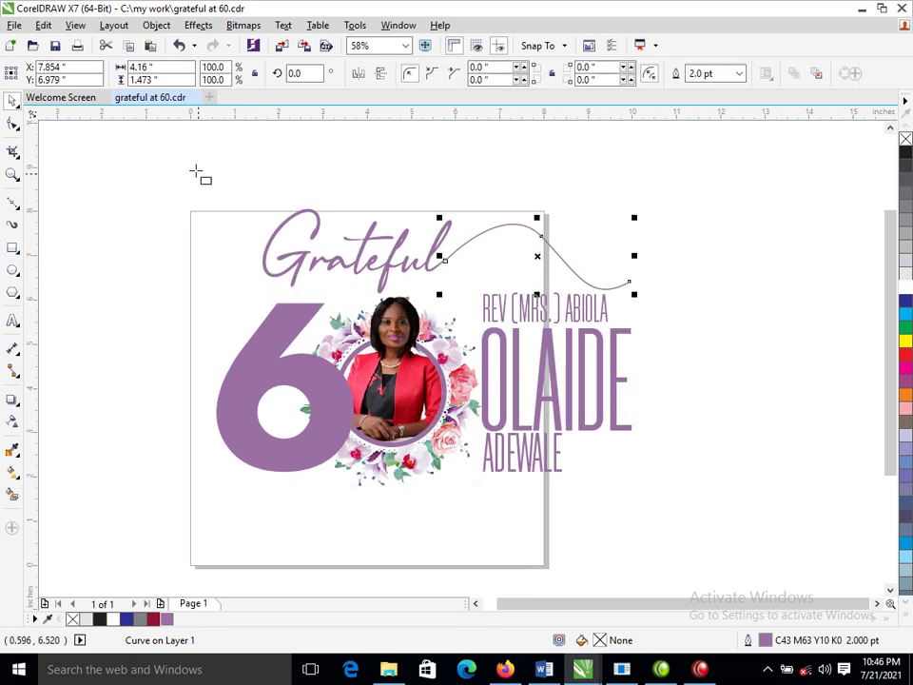
{"action": "left_click_drag", "start_coordinate": [177, 161], "coordinate": [678, 521]}
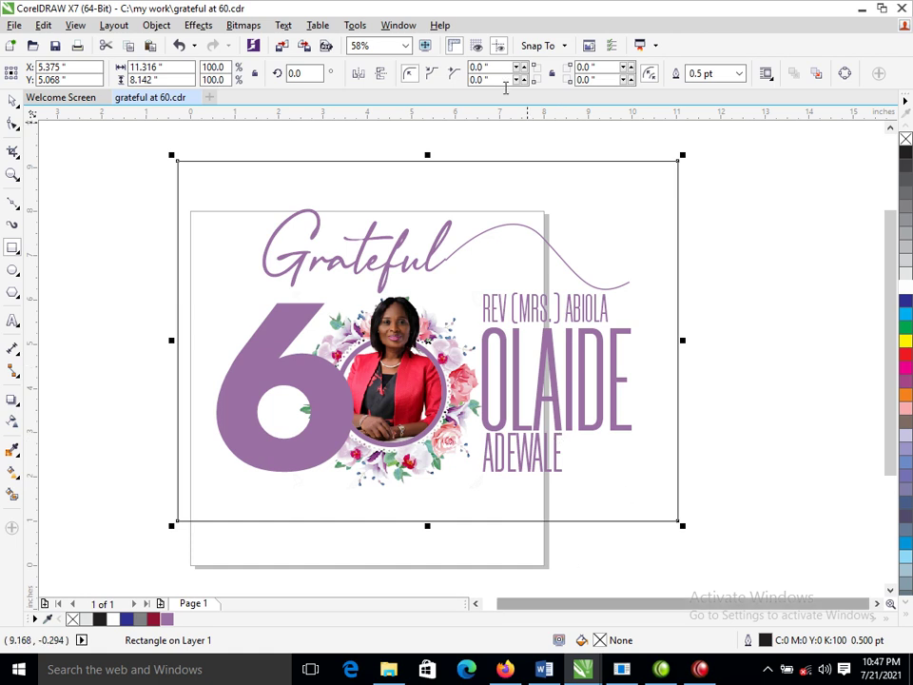
{"action": "left_click", "coordinate": [12, 99]}
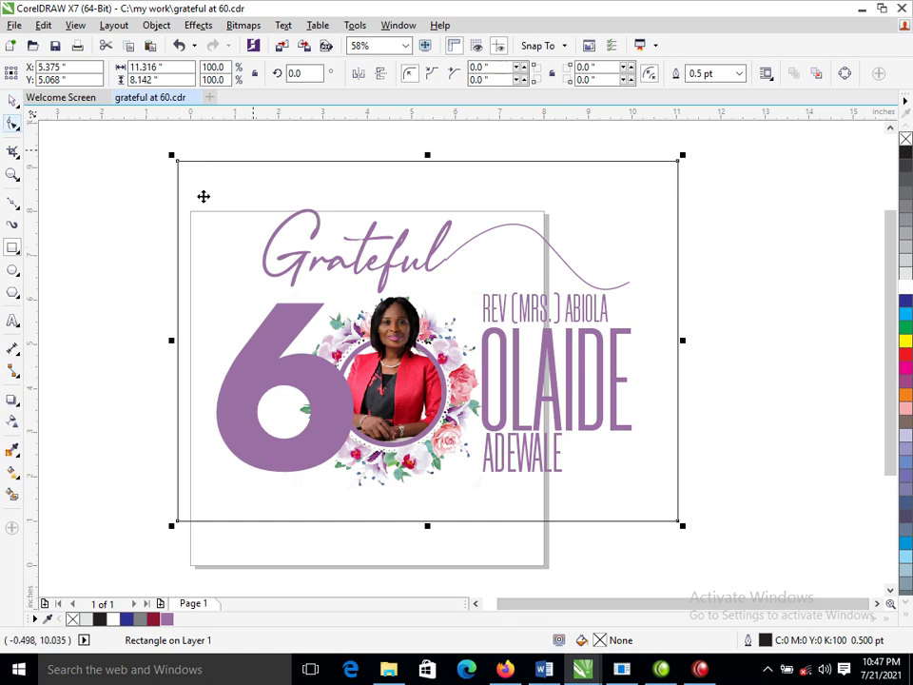
{"action": "left_click_drag", "start_coordinate": [169, 154], "coordinate": [216, 198]}
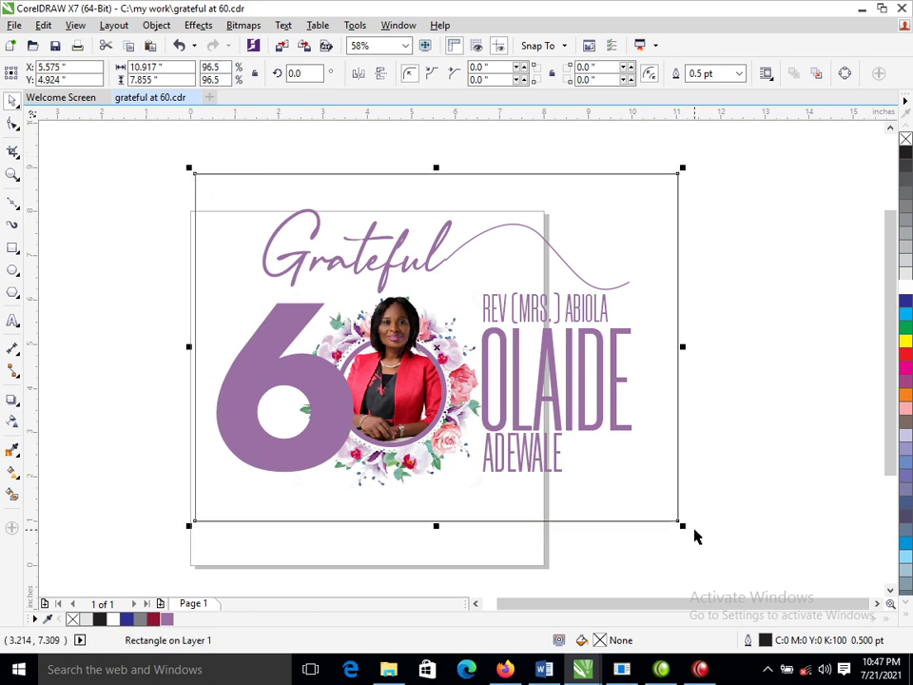
{"action": "left_click_drag", "start_coordinate": [683, 525], "coordinate": [654, 427]}
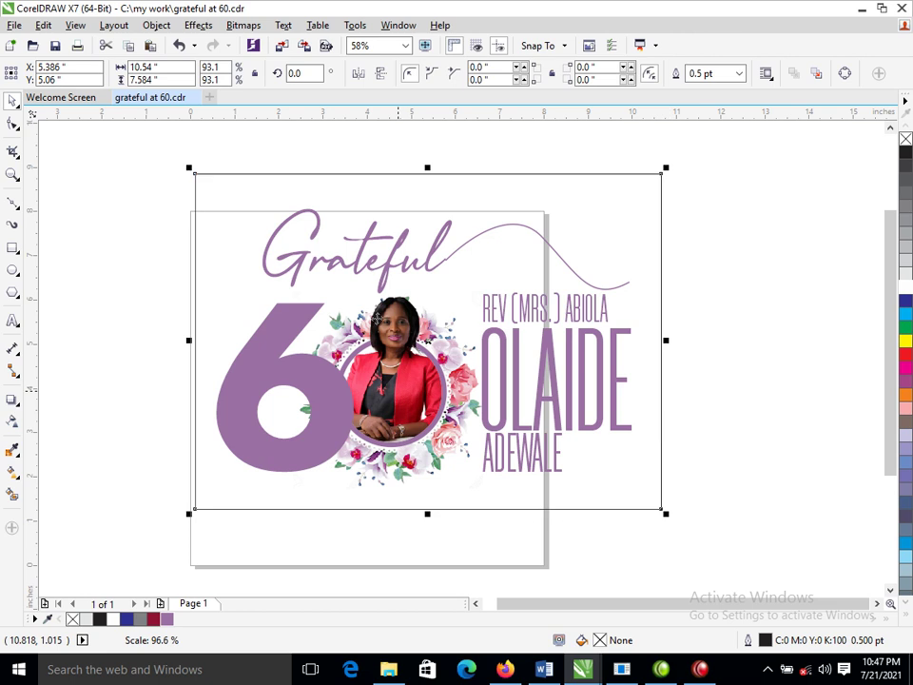
- Fill the surrounding rectangle with white, without an outline, and centre it at about X 5.48 and Y 4.93 inches
{"action": "left_click", "coordinate": [906, 289]}
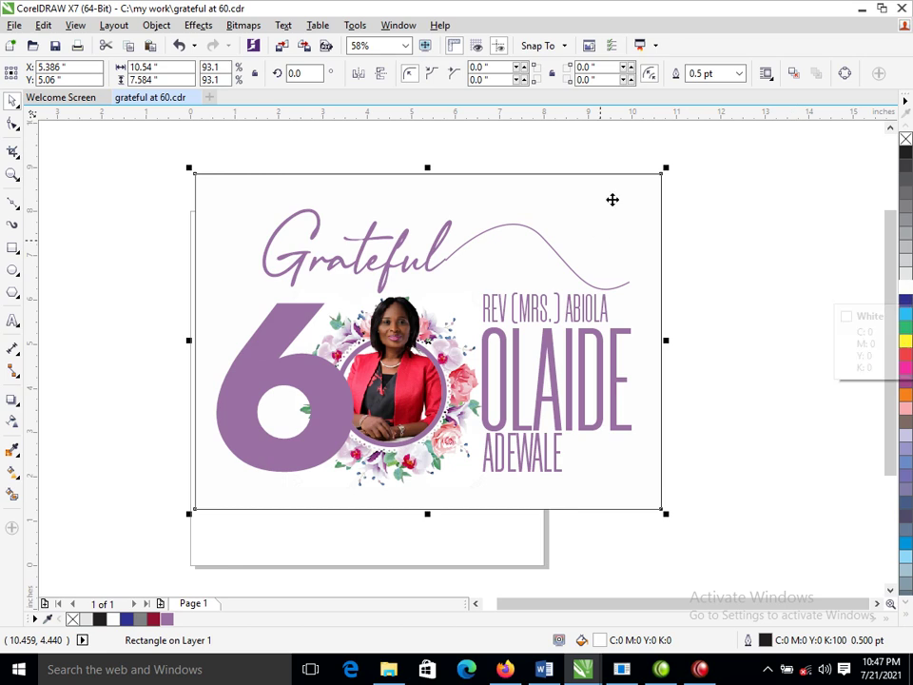
{"action": "left_click_drag", "start_coordinate": [616, 205], "coordinate": [623, 216]}
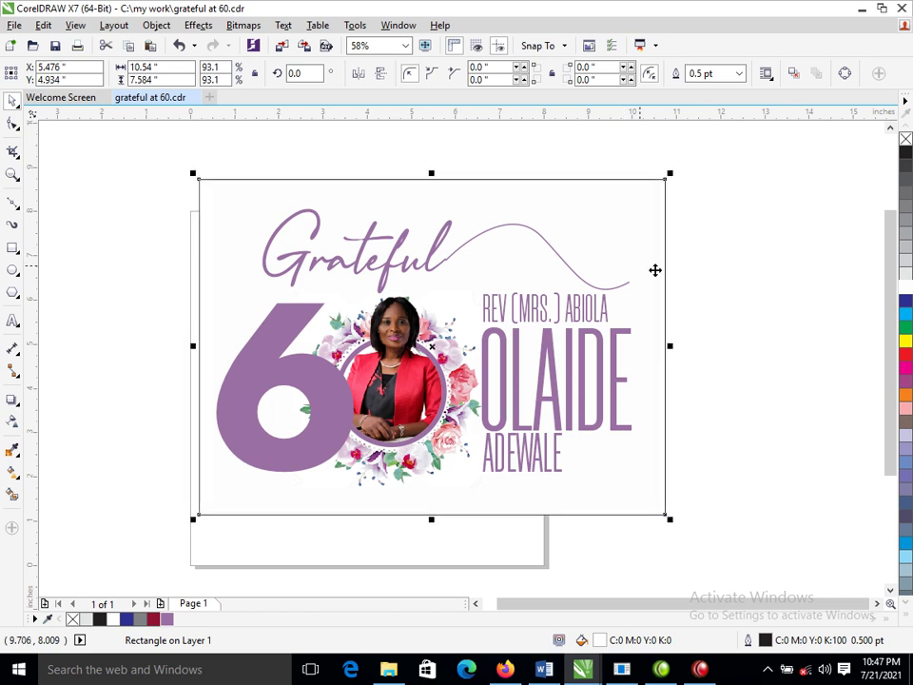
{"action": "left_click", "coordinate": [737, 206]}
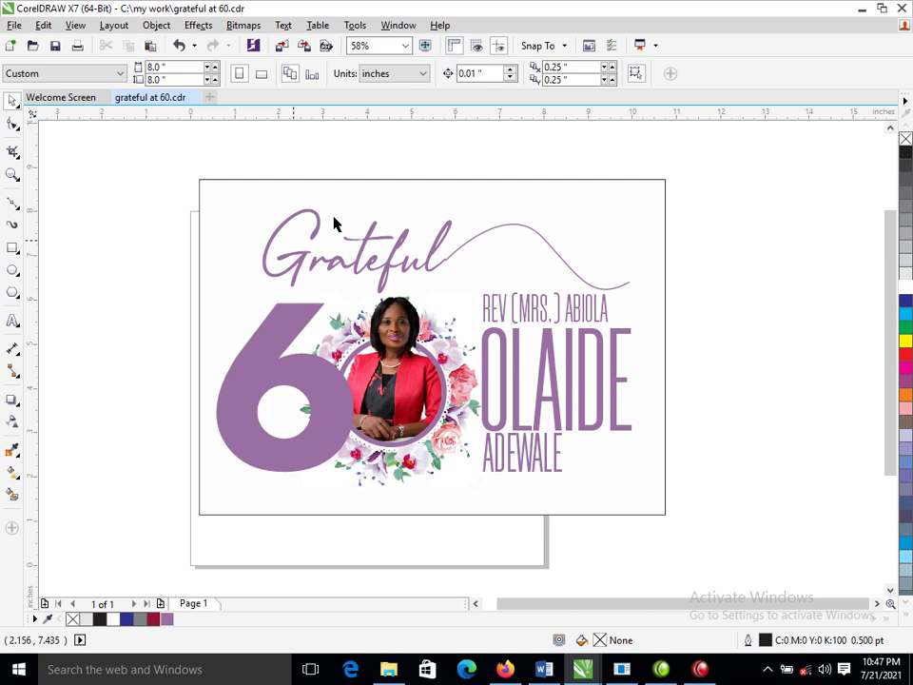
{"action": "left_click", "coordinate": [469, 205]}
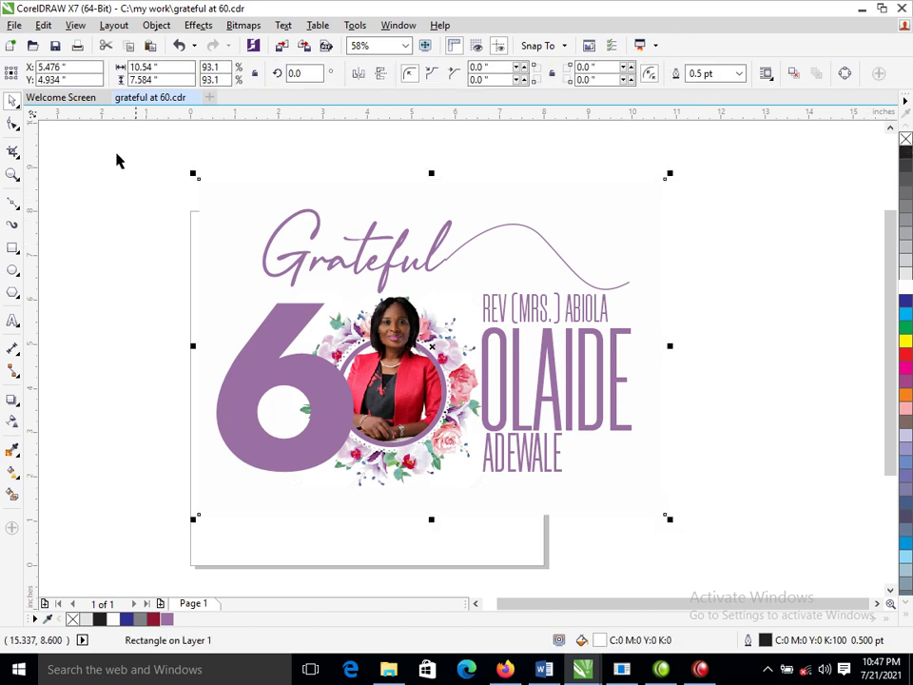
- Scale the whole design as one group to about 6.4 by 4.6 inches, centred on the page at about X 3.83 and Y 4.22
{"action": "left_click_drag", "start_coordinate": [126, 150], "coordinate": [756, 552]}
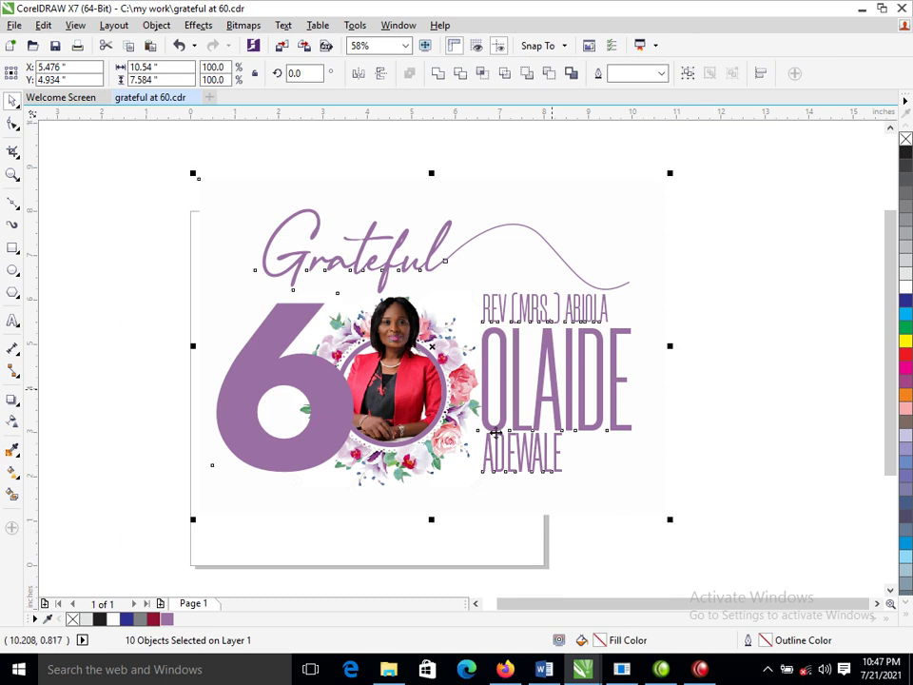
{"action": "key", "text": "ctrl+g"}
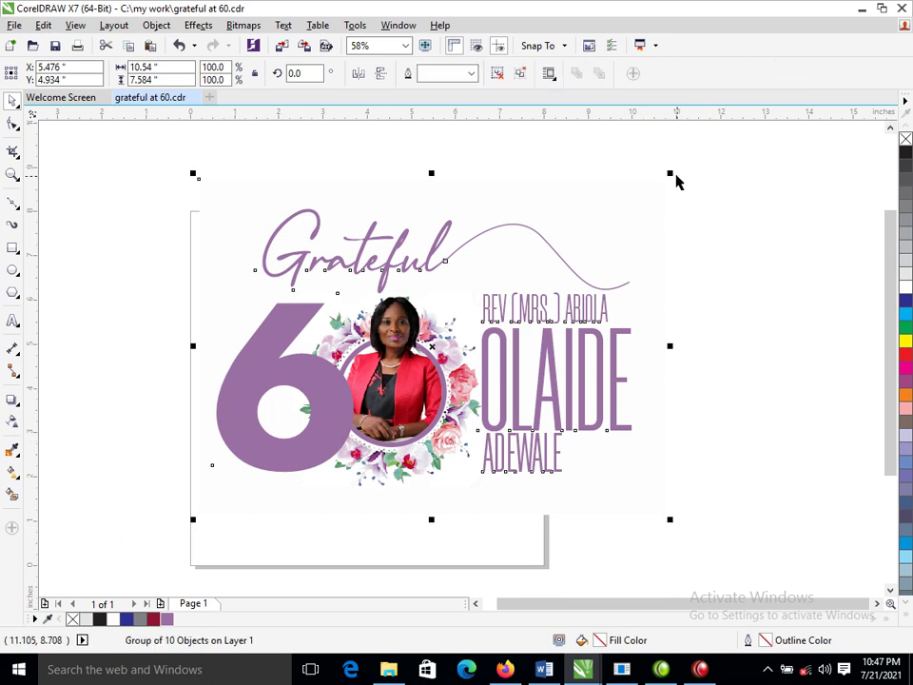
{"action": "left_click_drag", "start_coordinate": [671, 173], "coordinate": [493, 247]}
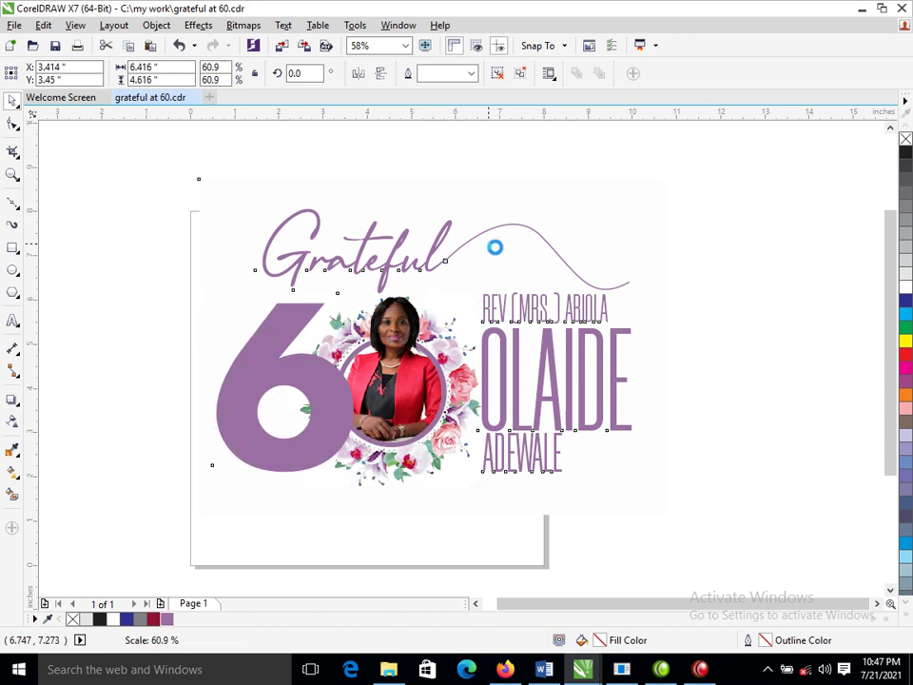
{"action": "left_click_drag", "start_coordinate": [421, 377], "coordinate": [439, 344]}
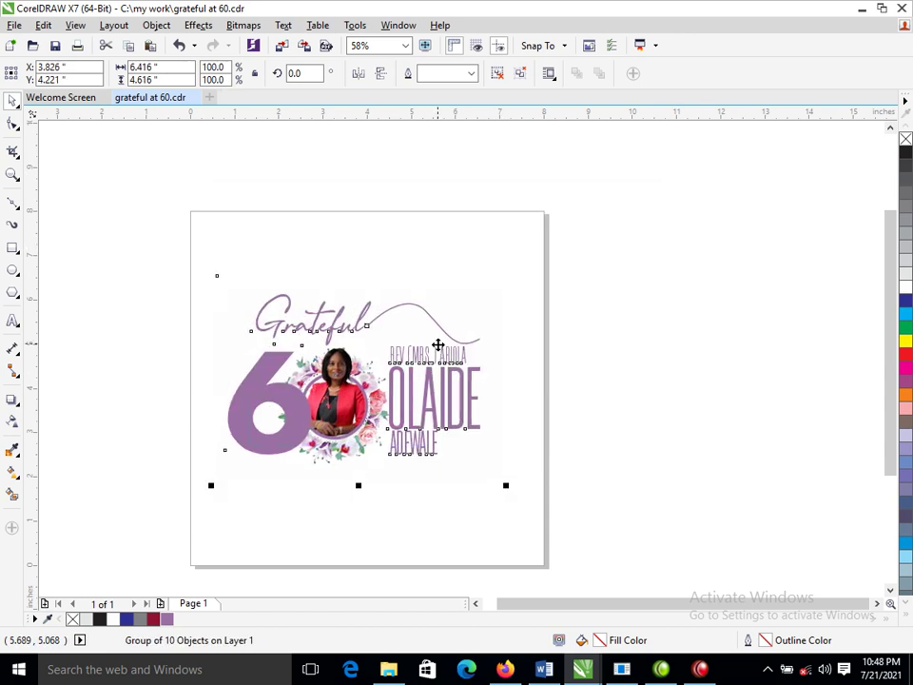
- Add an 8 by 8 inch page-sized background rectangle behind the group, filled with deep purple C81 M100 Y19 K0
{"action": "double_click", "coordinate": [12, 249]}
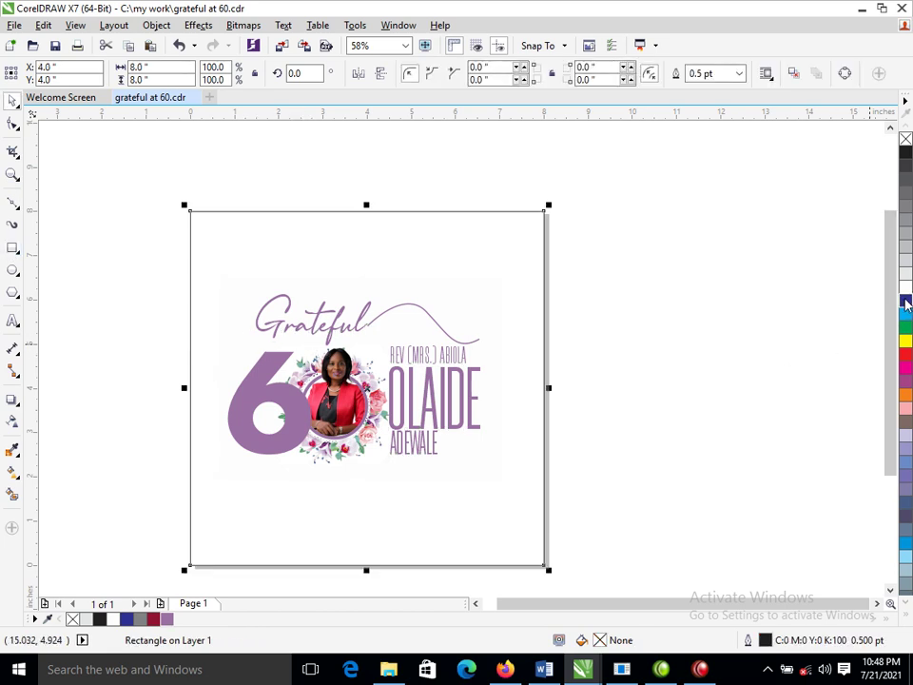
{"action": "left_click", "coordinate": [906, 301]}
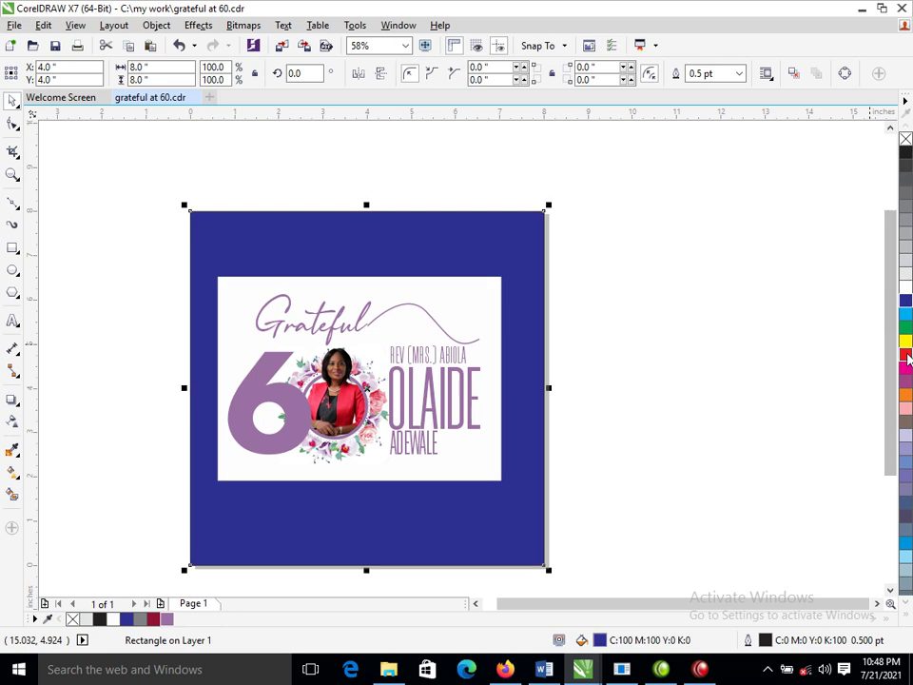
{"action": "left_click", "coordinate": [907, 356], "text": "ctrl"}
{"action": "left_click", "coordinate": [906, 355], "text": "ctrl"}
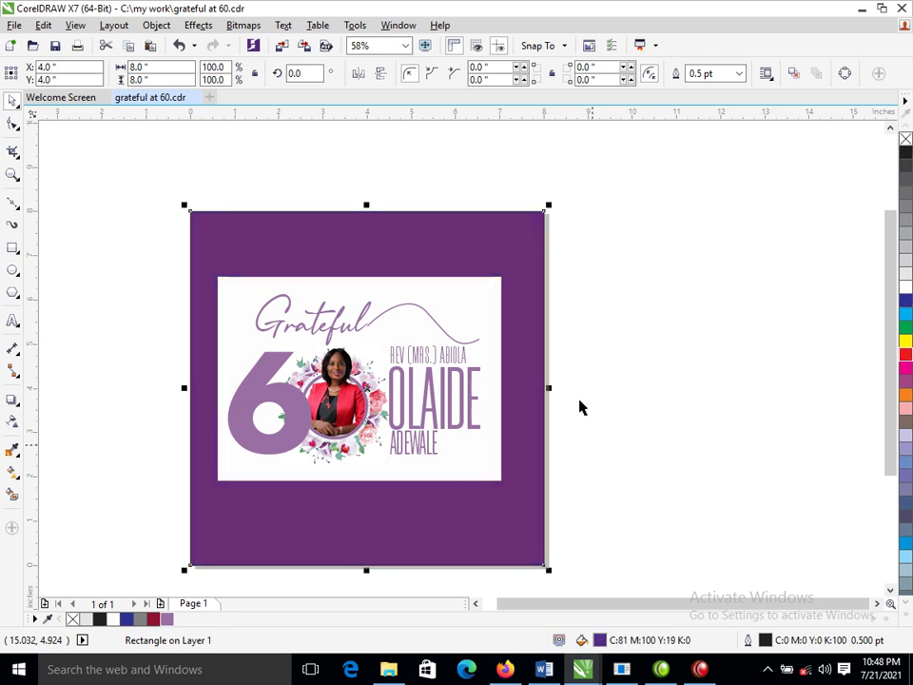
{"action": "left_click", "coordinate": [643, 305]}
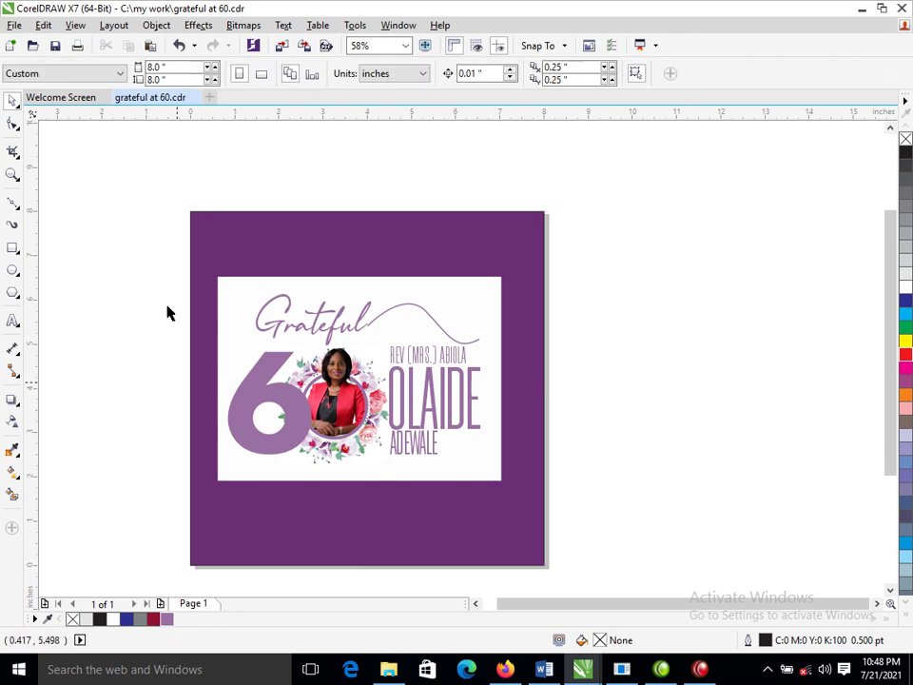